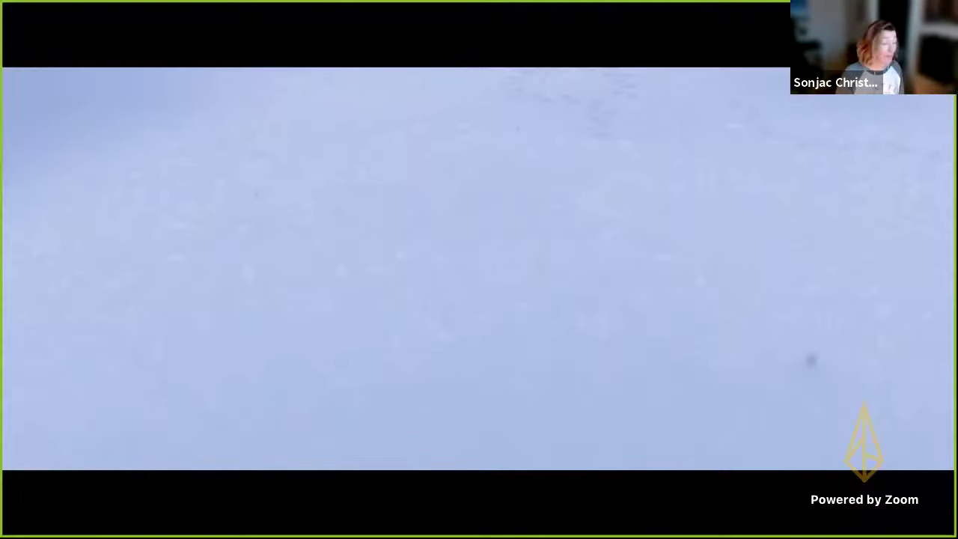
- Play the embedded snowy footage on the slideshow's opening slide
mouse_move(571, 357)
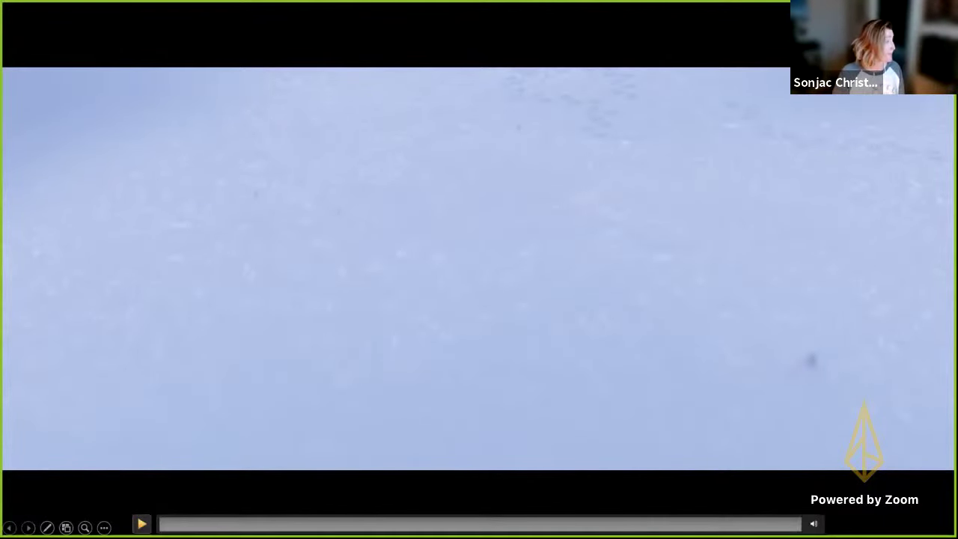
key("space")
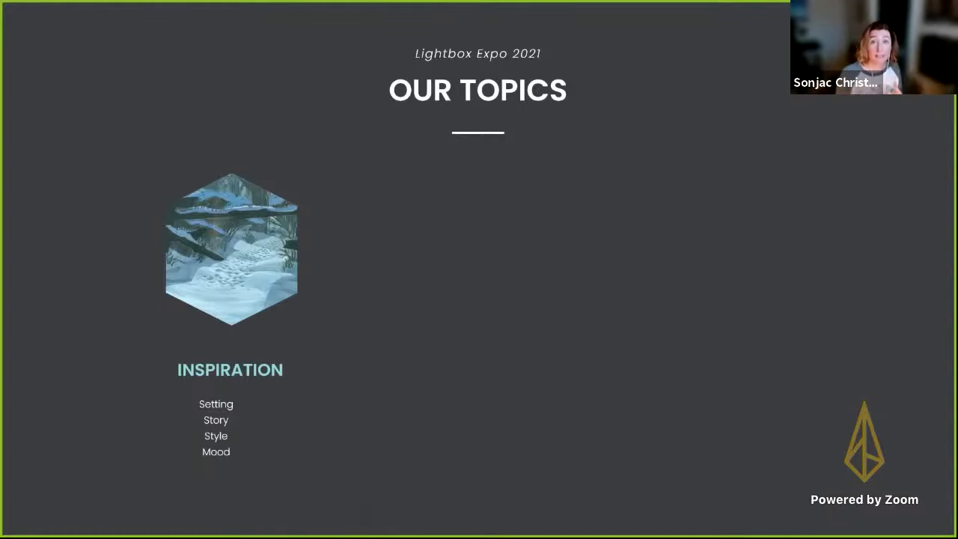
- Build in the Modeling, Materials and Particles topic hexagons one after another
key("Right")
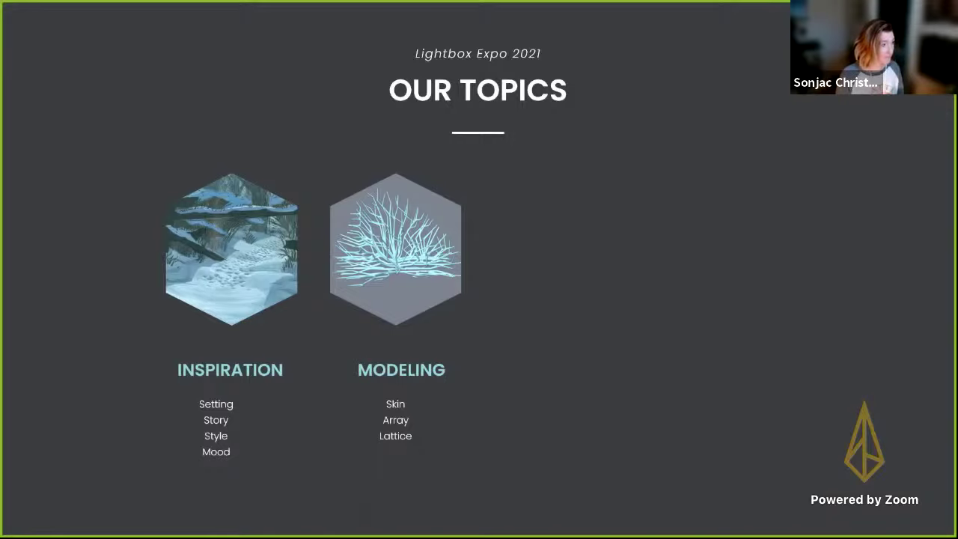
key("Right")
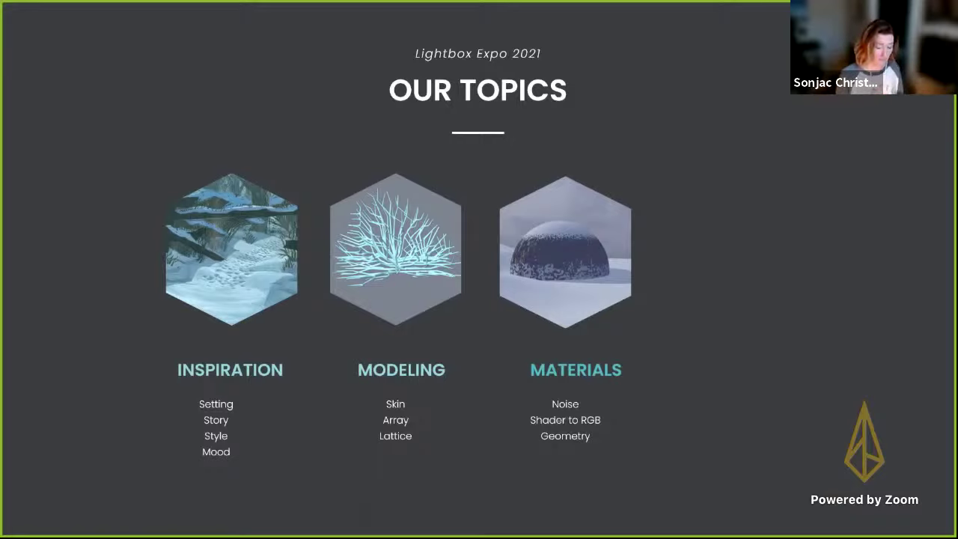
key("Right")
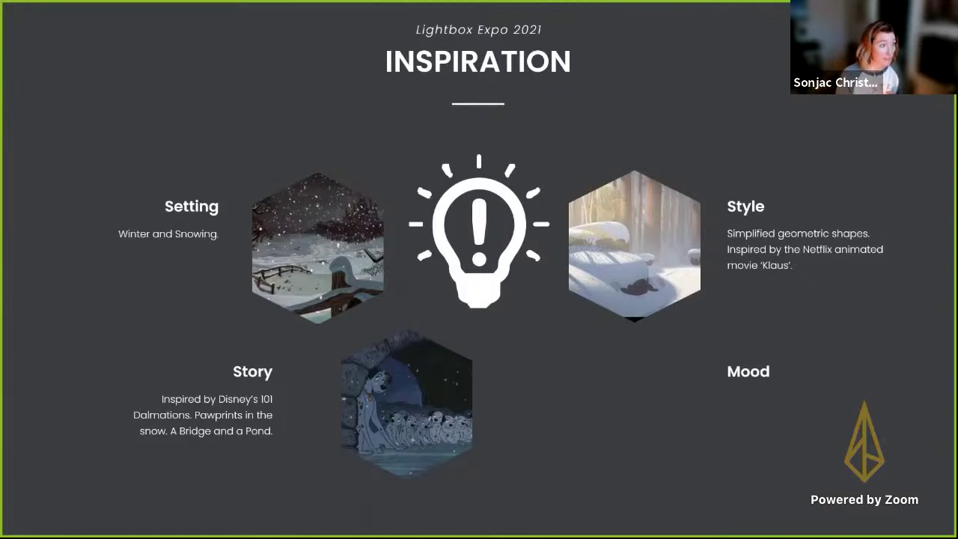
- Show the Mood image and description, then advance to Our Topics highlighting Modeling
key("Right")
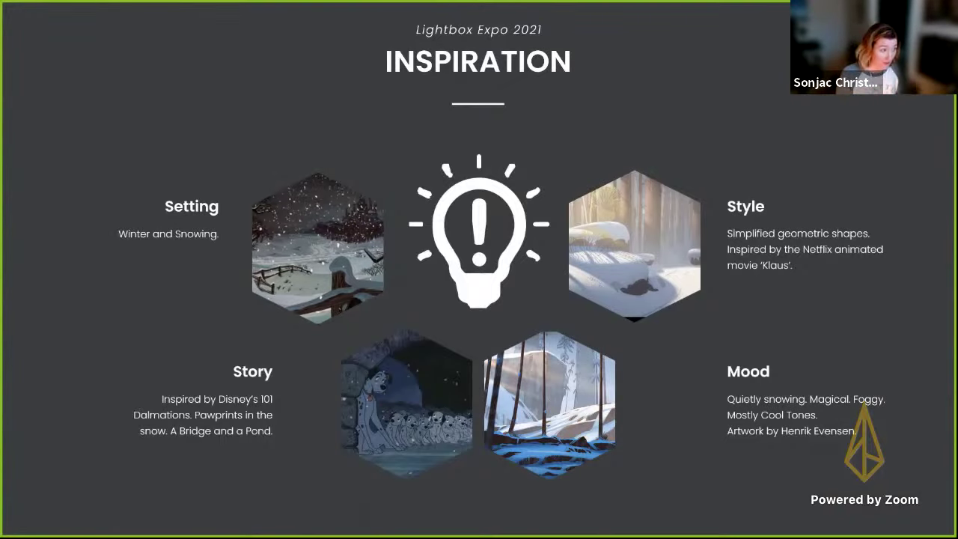
key("Right")
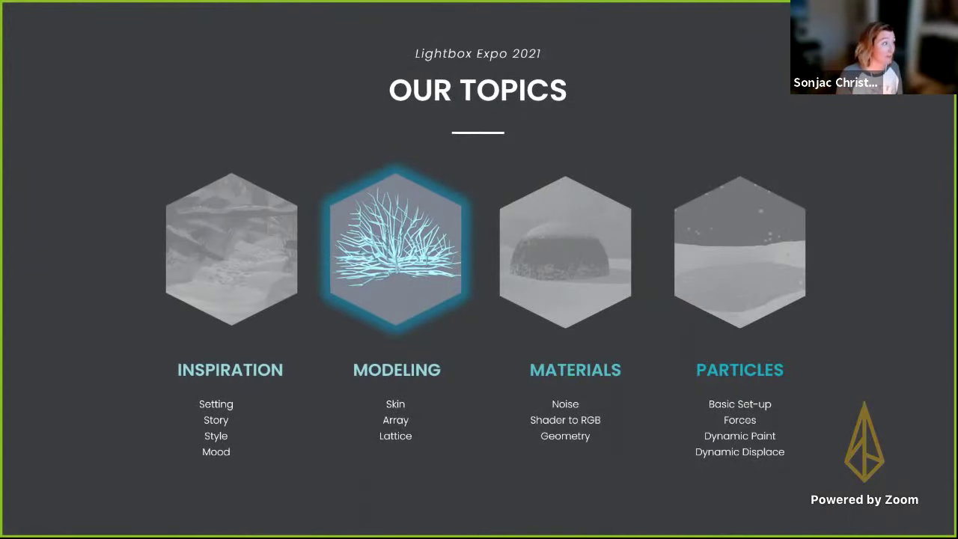
- Advance through the Modeling Assets slide to the Modifiers slide
key("Right")
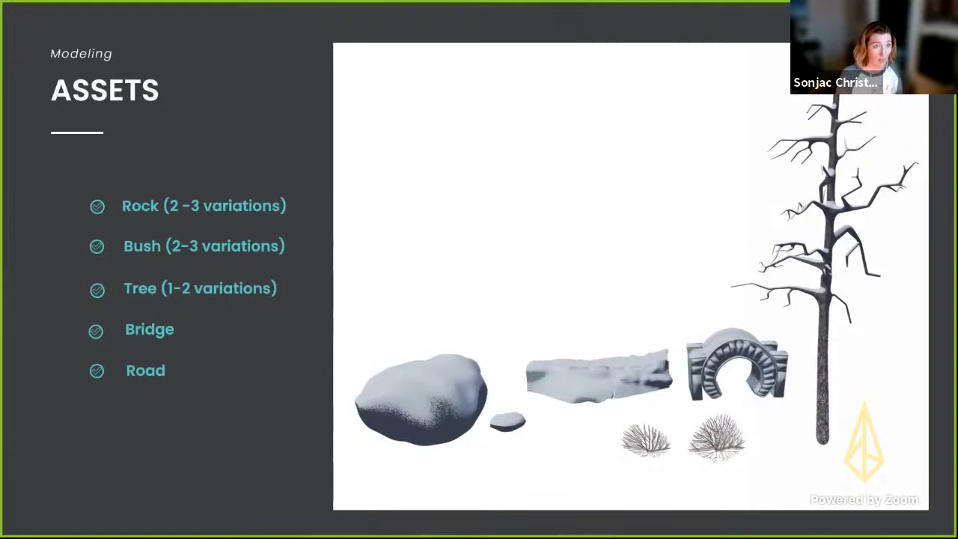
key("Right")
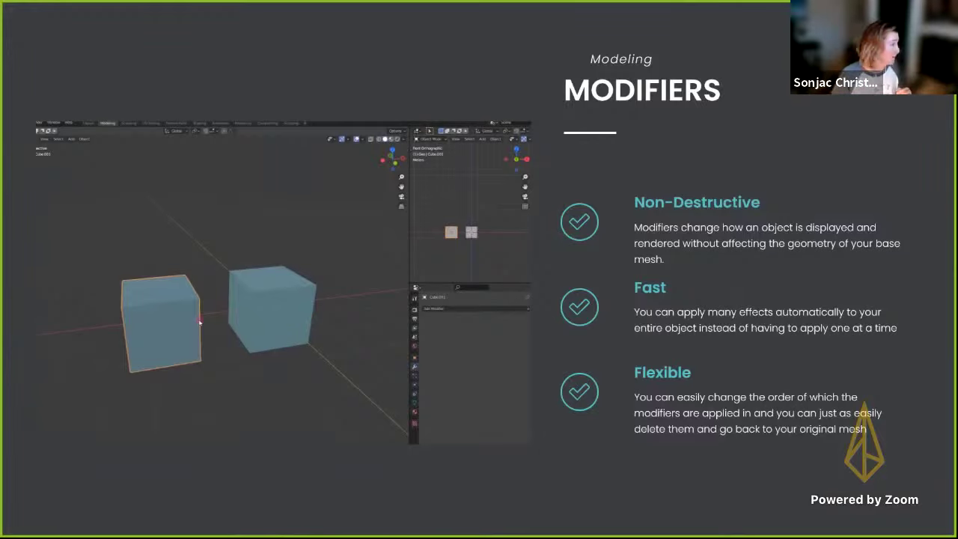
- Play the embedded Blender demo showing two tapered, rounded cubes
left_click(57, 431)
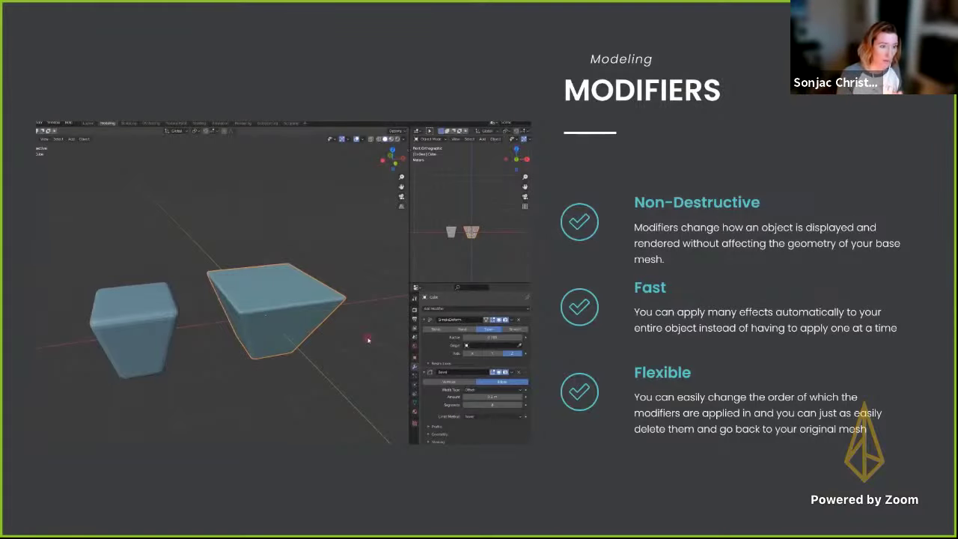
- Switch from the slideshow to the Blender window with the tree mesh
key("alt+Tab")
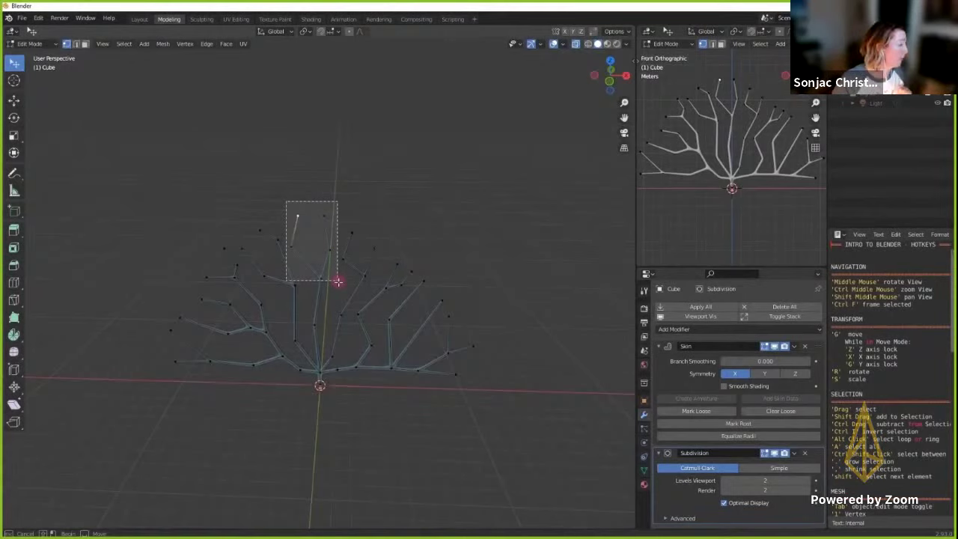
- Move the first selected group of branch vertices along the Y axis
middle_click_drag(336, 280, 543, 385)
left_click_drag(543, 385, 436, 321)
key("g")
key("y")
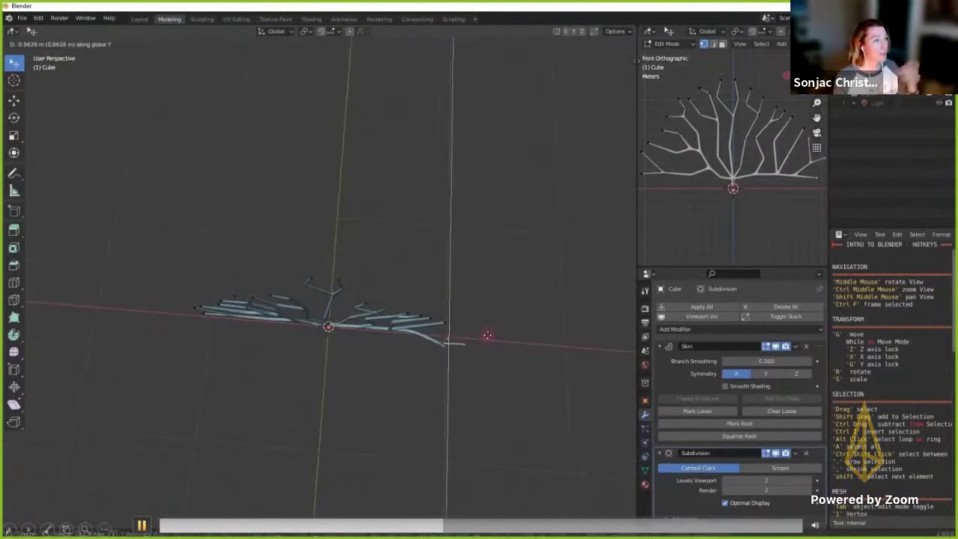
left_click(479, 324)
- Push two more groups of branch vertices along the Y axis
middle_click_drag(479, 325, 387, 367)
left_click_drag(456, 396, 364, 327)
middle_click_drag(364, 327, 445, 312)
key("g")
key("y")
left_click(406, 368)
key("g")
key("y")
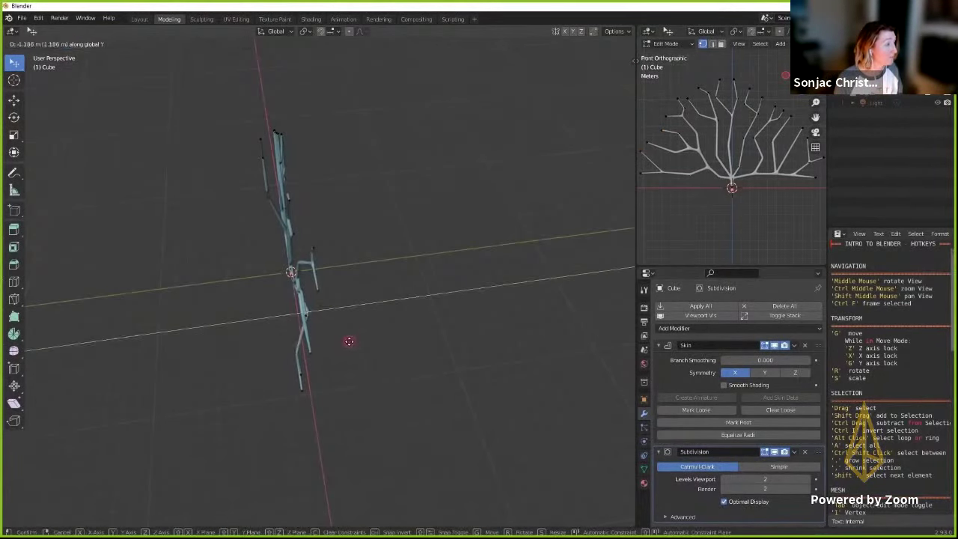
left_click(349, 341)
- Return to Object Mode, collapse the existing modifier panels and open the Add Modifier list
middle_click_drag(349, 341, 438, 246)
key("Tab")
left_click(659, 345, "ctrl")
left_click(674, 328)
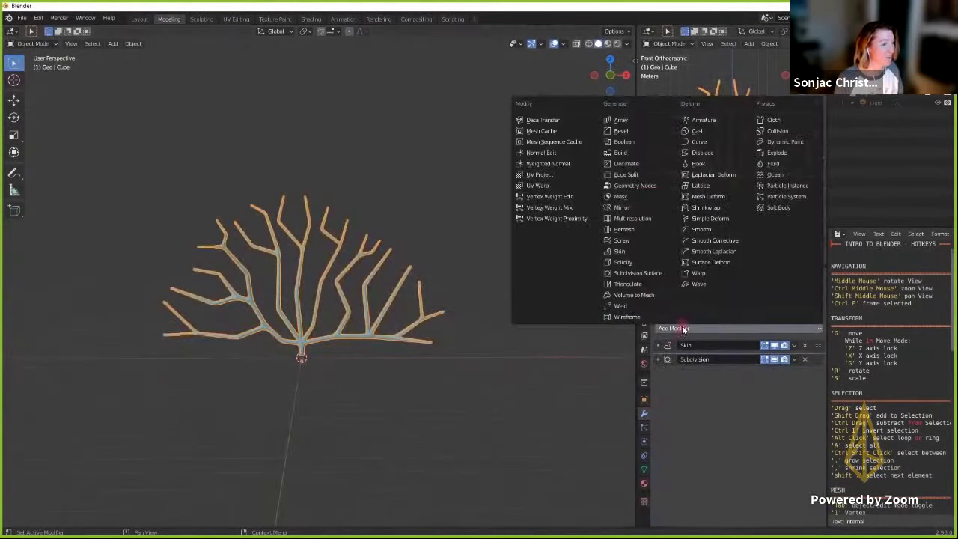
- Add an Array modifier to the tree with Relative Offset turned off
left_click(629, 122)
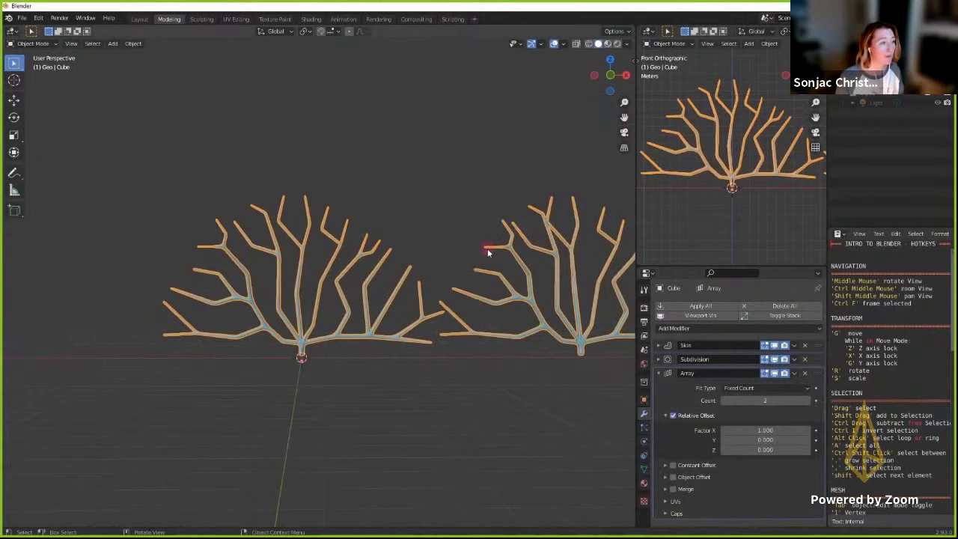
left_click(670, 417)
middle_click_drag(609, 397, 472, 320)
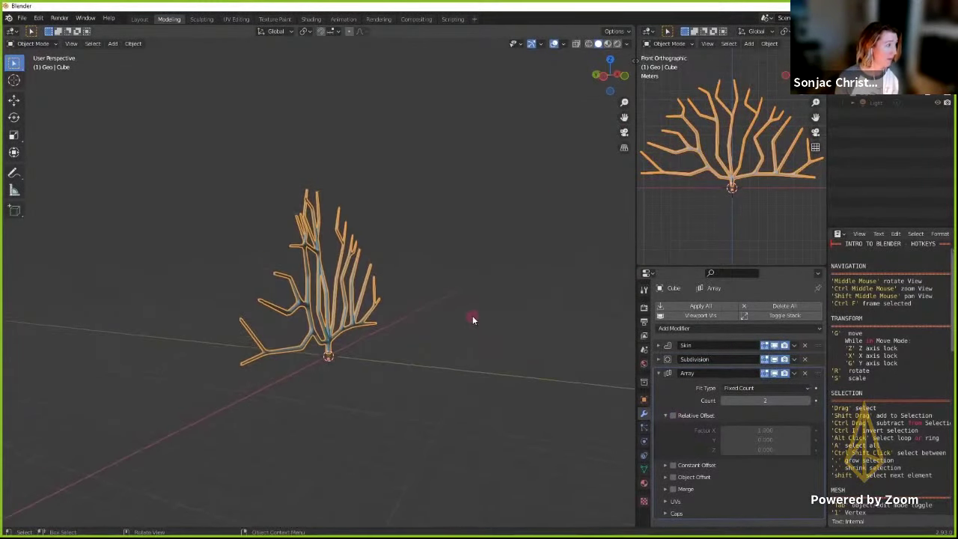
- Rotate the tree 90° about the X axis
key("r")
type("x")
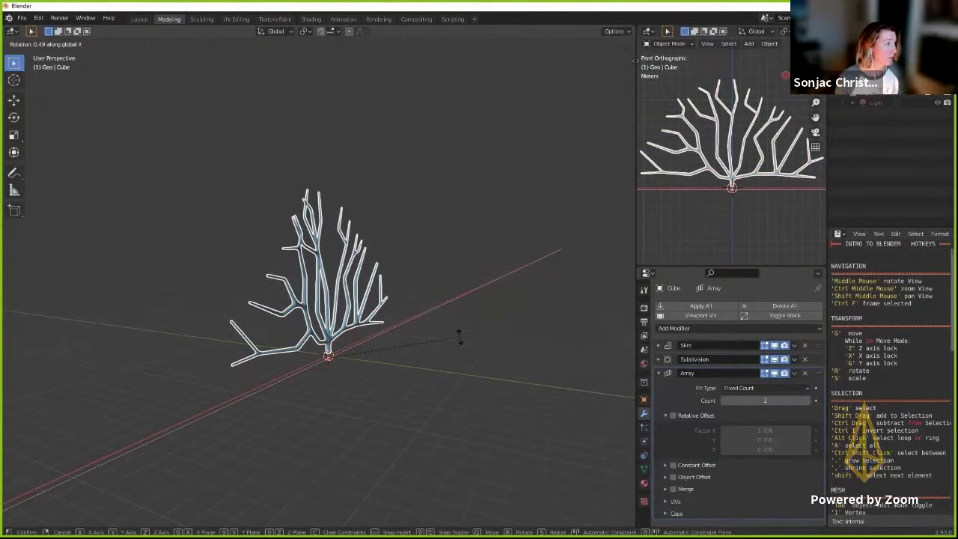
type("90")
key("Return")
middle_click_drag(476, 317, 386, 306)
key("shift+a")
- Add a Plain Axes empty and set it as the Array's Object Offset
mouse_move(404, 312)
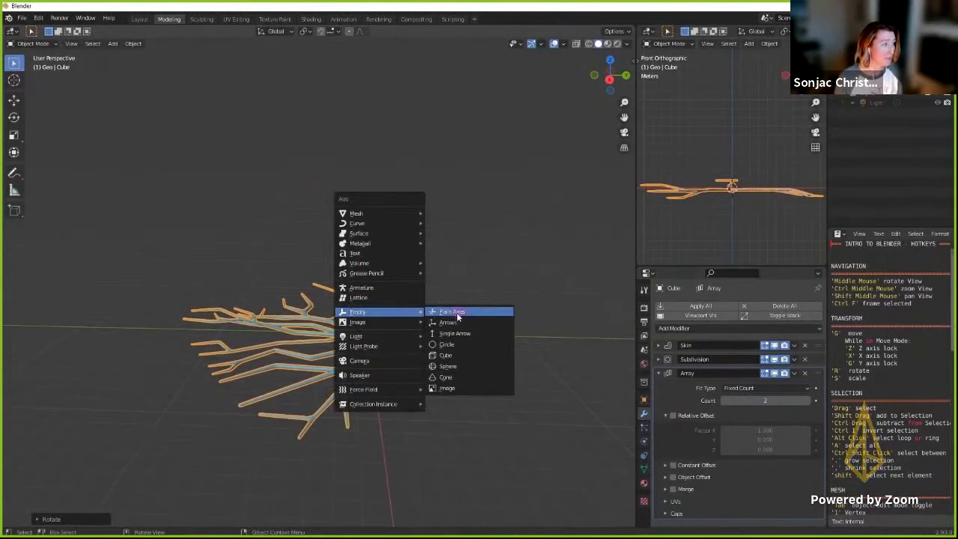
left_click(458, 317)
left_click(343, 341)
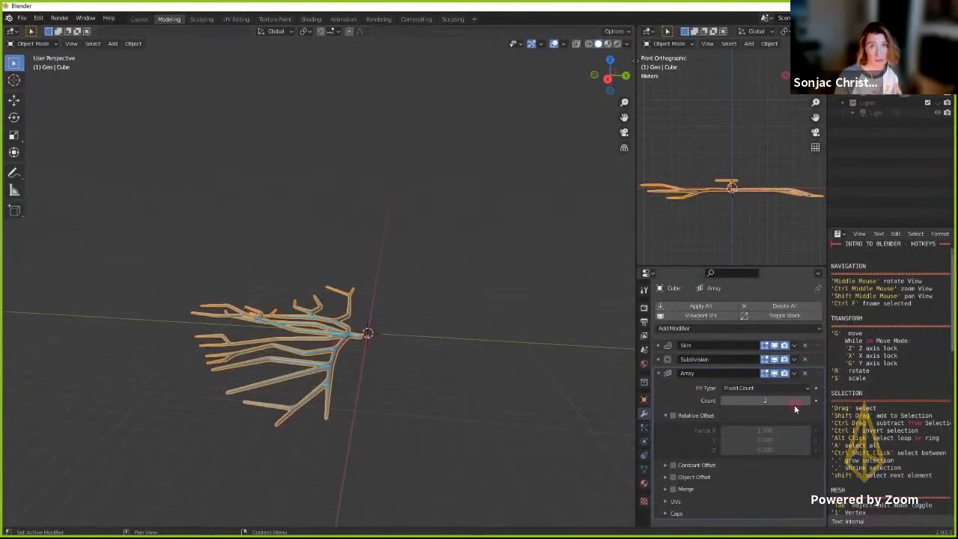
left_click(668, 479)
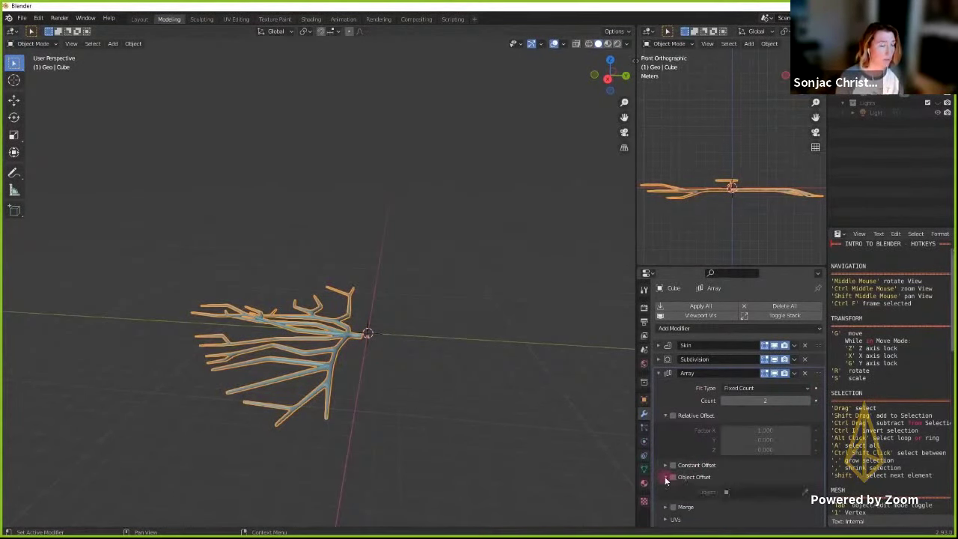
left_click(673, 477)
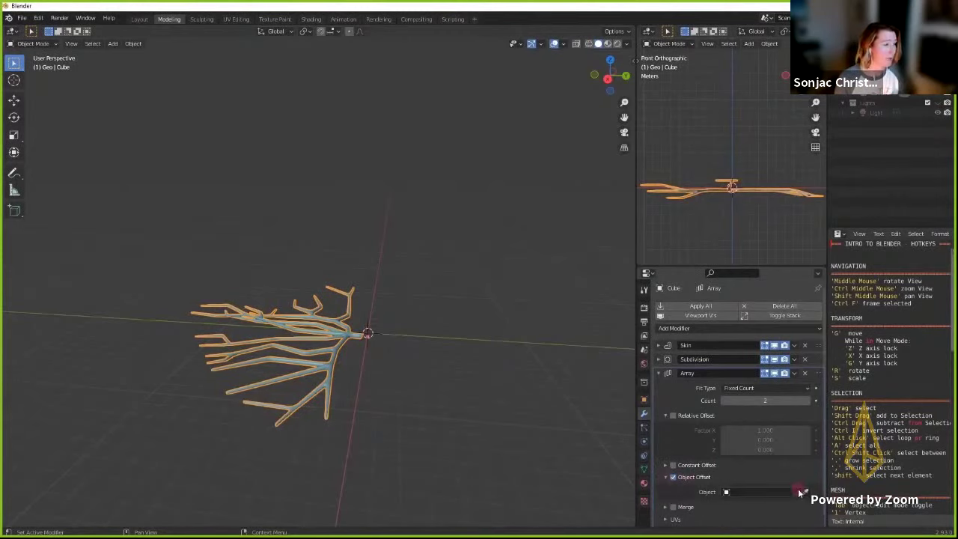
left_click(805, 492)
left_click(368, 333)
middle_click_drag(387, 333, 465, 303)
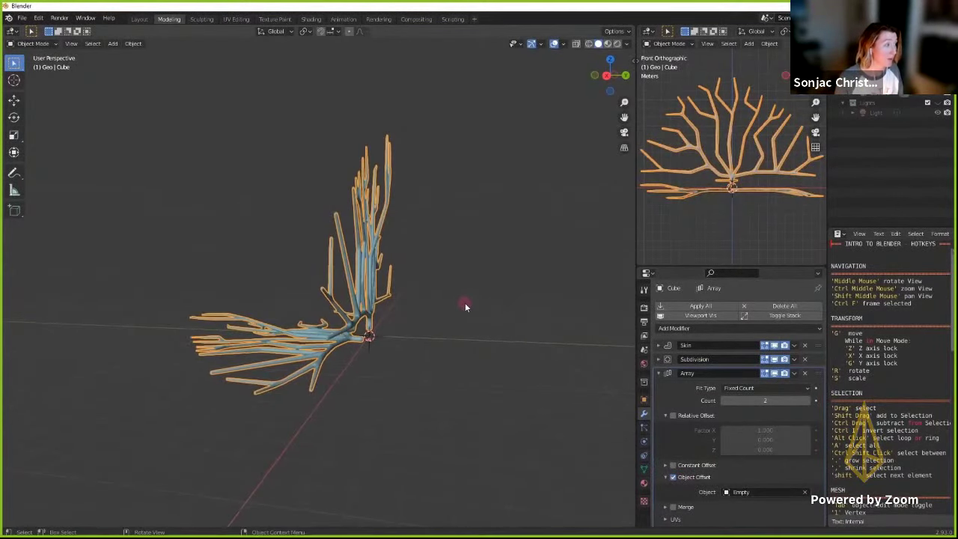
- Raise the Array Count so the tree copies fan into a radial ring
left_click(775, 400)
type("4")
key("Return")
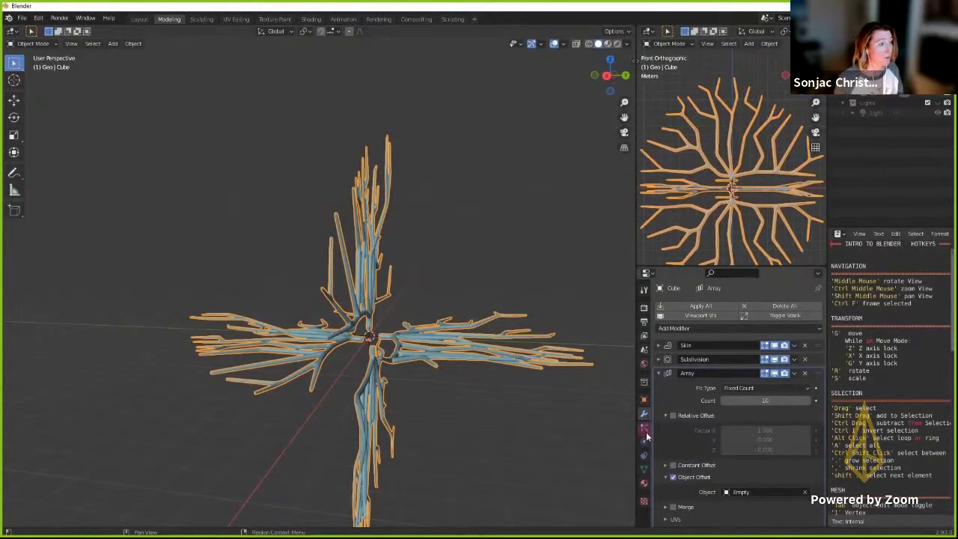
left_click(644, 400)
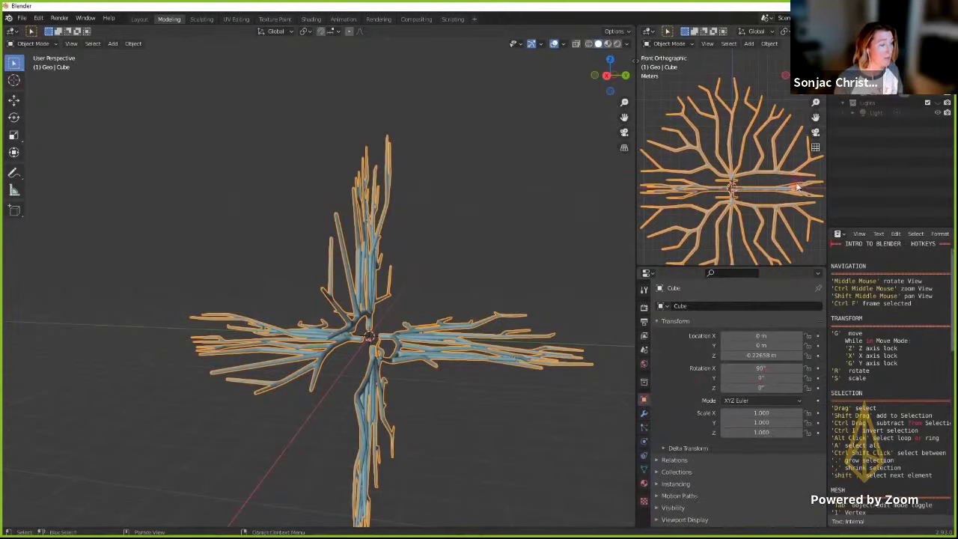
- Start tilting the Empty on X, cancel, and bring up the tree's modifier stack
left_click(474, 317)
key("r")
key("x")
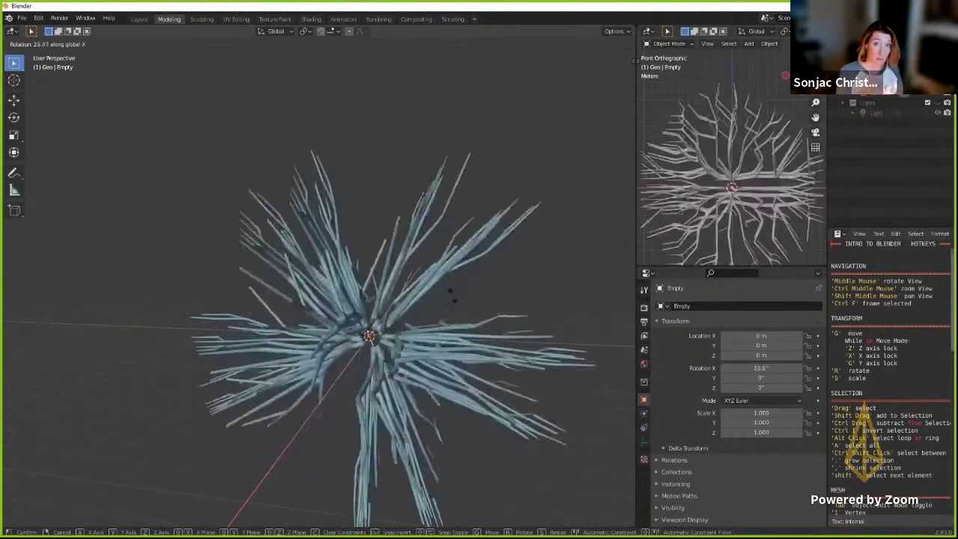
right_click(449, 292)
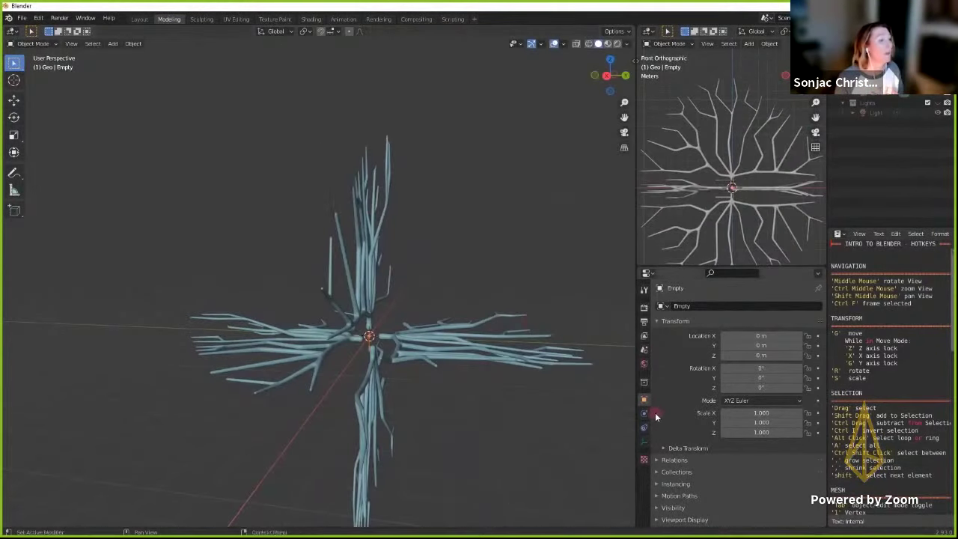
left_click(432, 336)
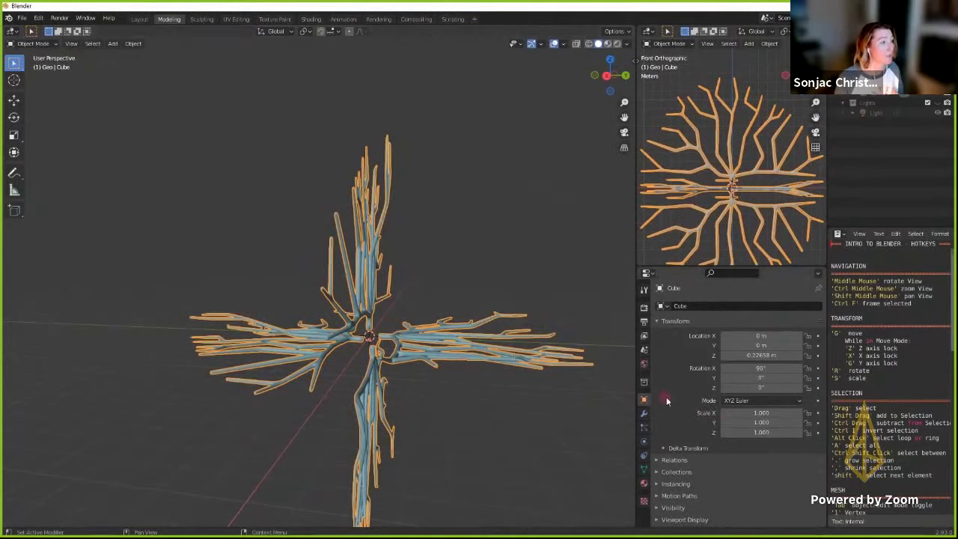
left_click(644, 413)
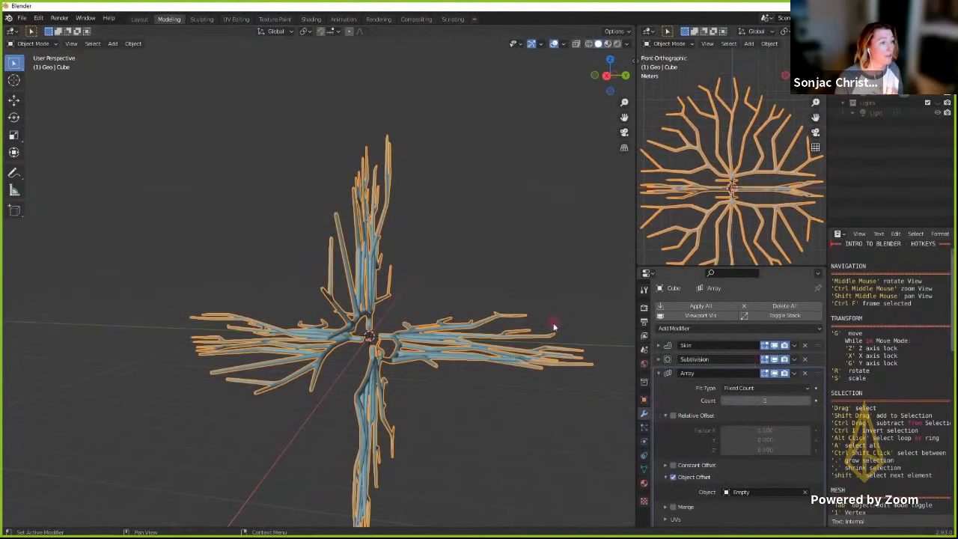
- Tilt the Empty about 58° on X and raise the Array Count from 6 to 7
left_click(421, 347)
key("r")
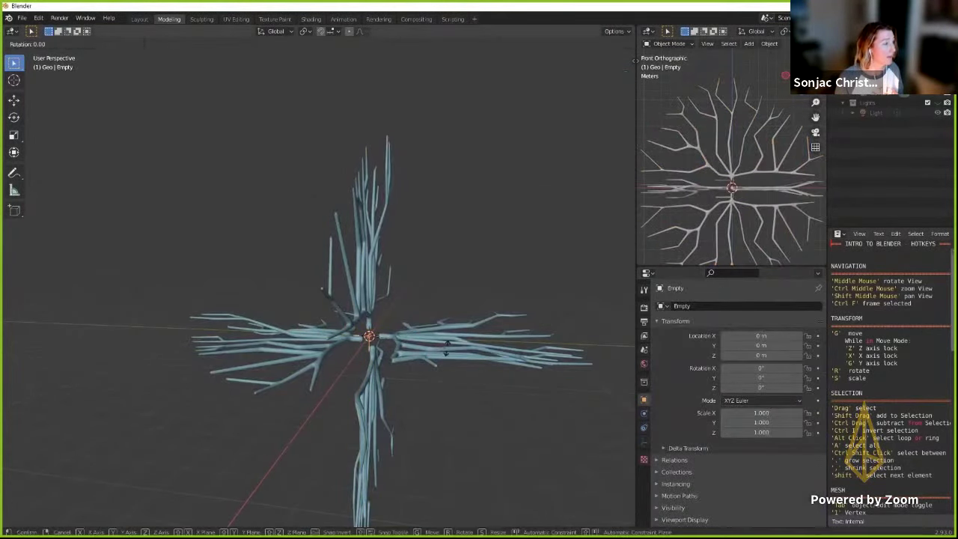
key("x")
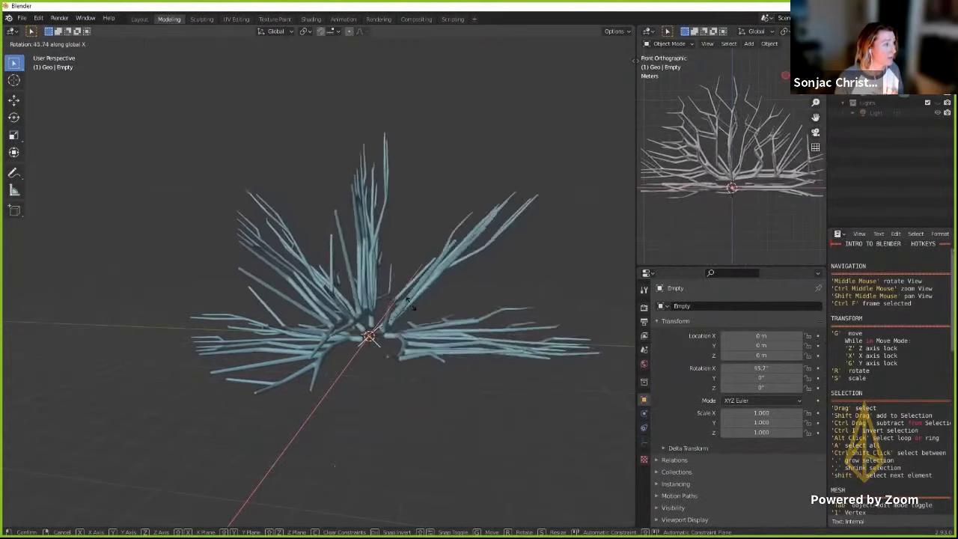
left_click(393, 303)
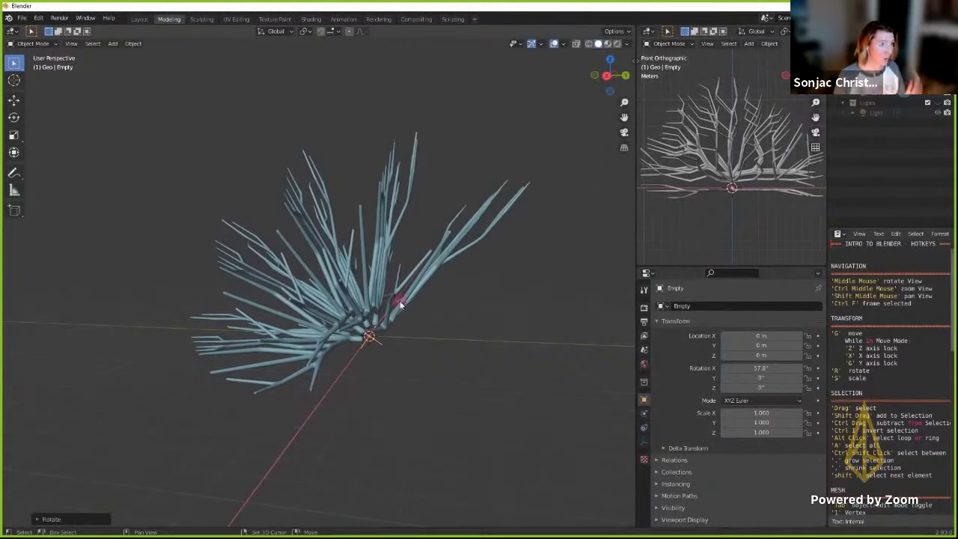
left_click(464, 247)
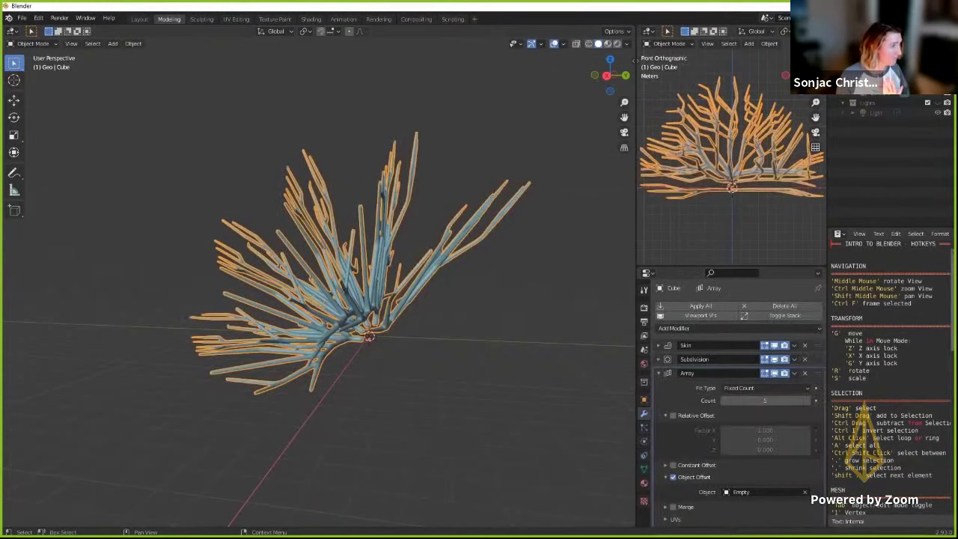
left_click(809, 402)
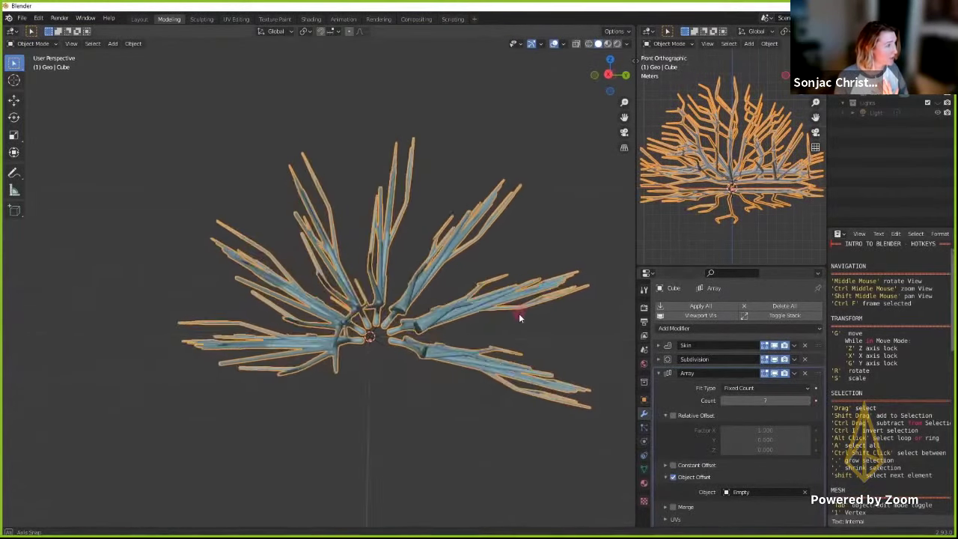
- Re-tilt the Empty to about 60° on X and reselect the tree
left_click(805, 115)
key("r")
key("x")
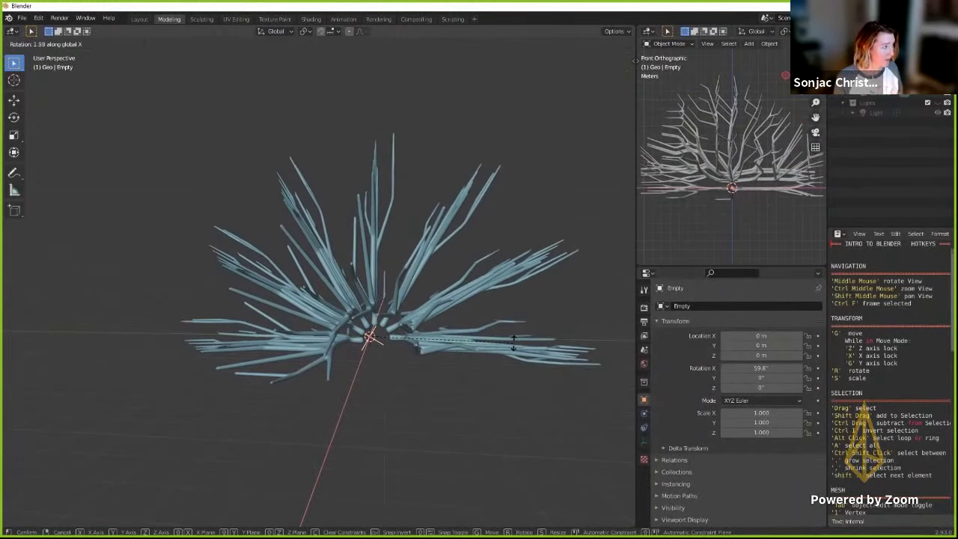
left_click(503, 315)
middle_click_drag(503, 315, 680, 406)
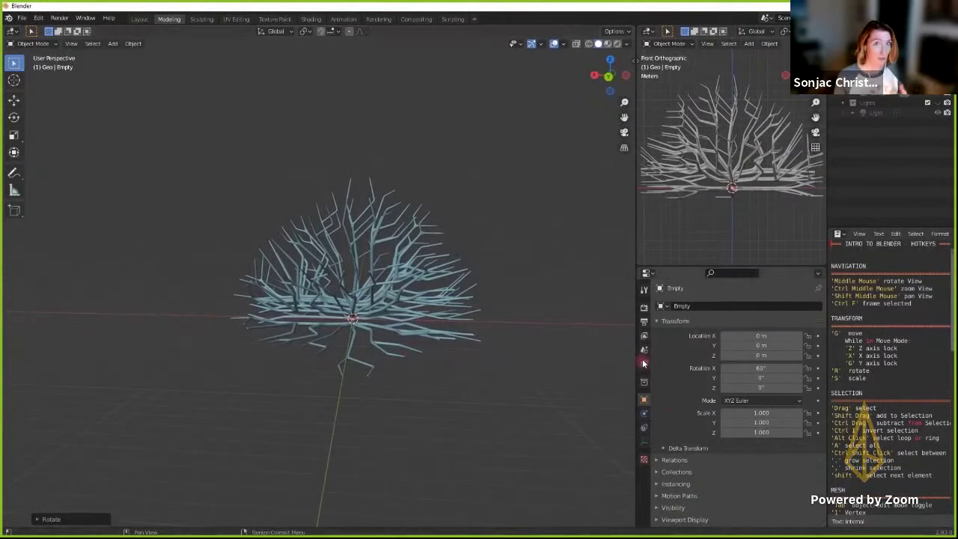
left_click(432, 315)
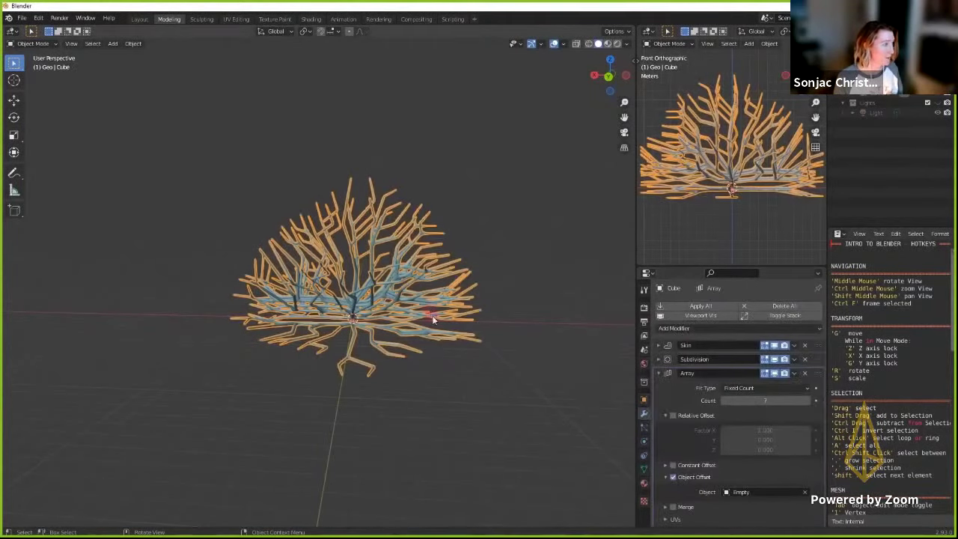
- Collapse the Array modifier and add a Lattice modifier to the tree
left_click(659, 373)
left_click(697, 328)
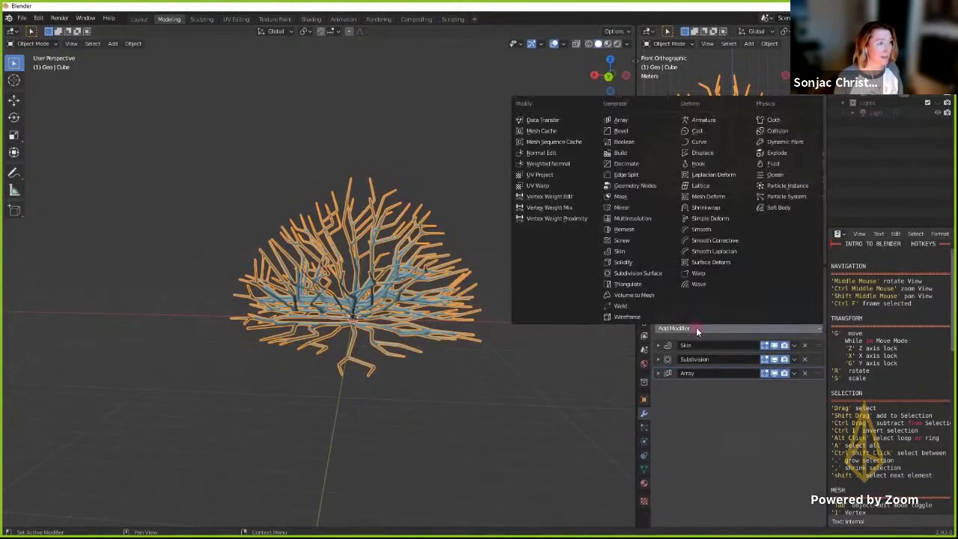
left_click(707, 187)
middle_click_drag(507, 312, 525, 305)
- Add a lattice object, enlarge it, raise it along Z and widen it along X
key("shift+a")
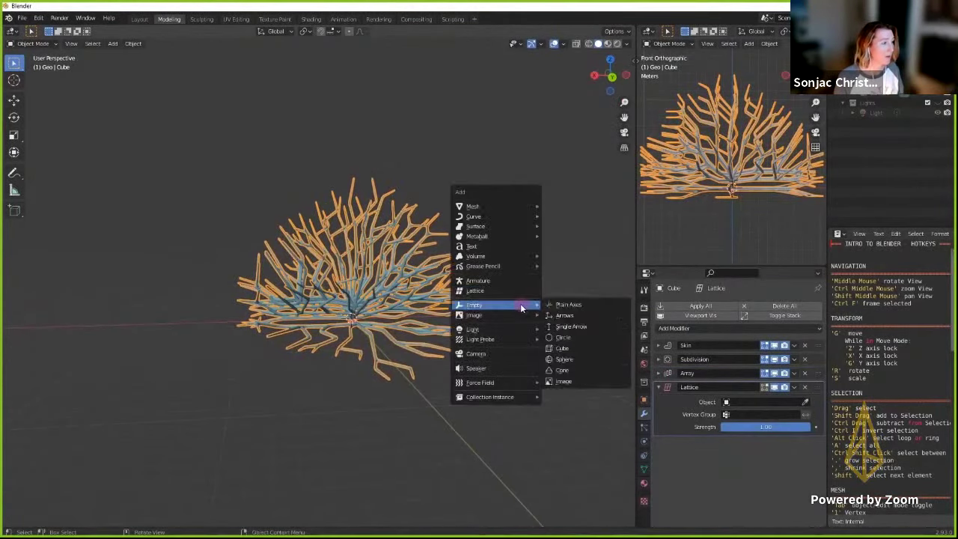
left_click(509, 290)
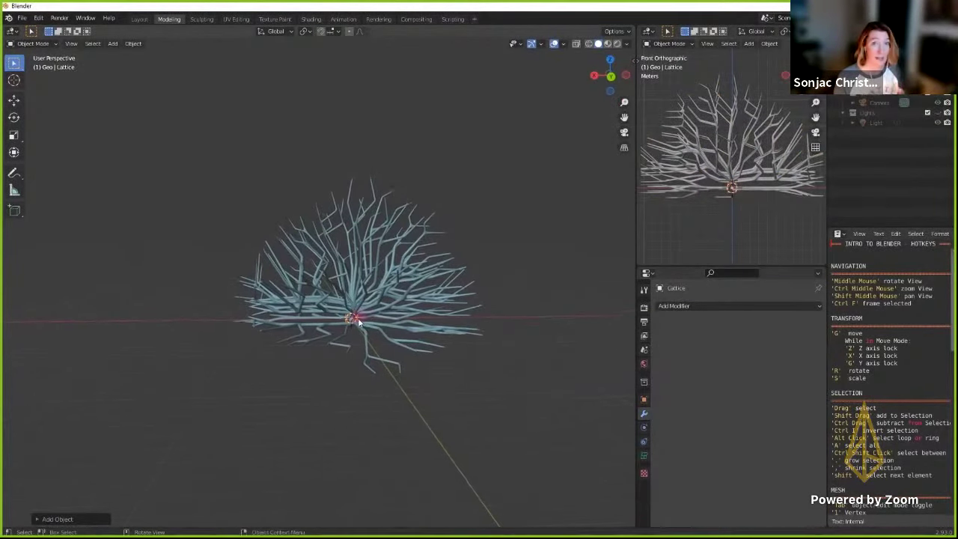
key("s")
left_click(500, 313)
middle_click_drag(500, 312, 384, 335)
key("g")
key("z")
left_click(419, 324)
key("s")
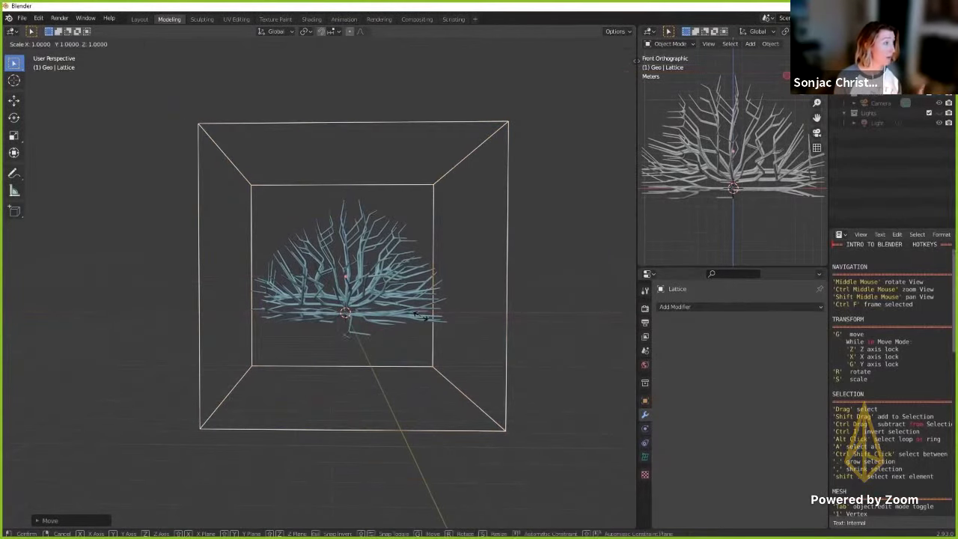
key("x")
left_click(454, 305)
- Set the lattice's Resolution U, V and W to 3
left_click(645, 457)
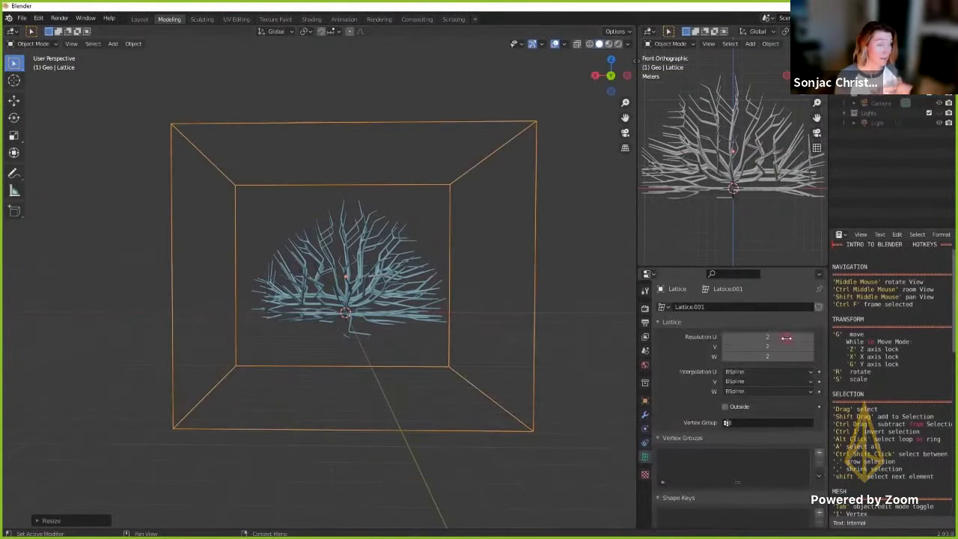
left_click(778, 337)
type("3")
key("Tab")
type("3")
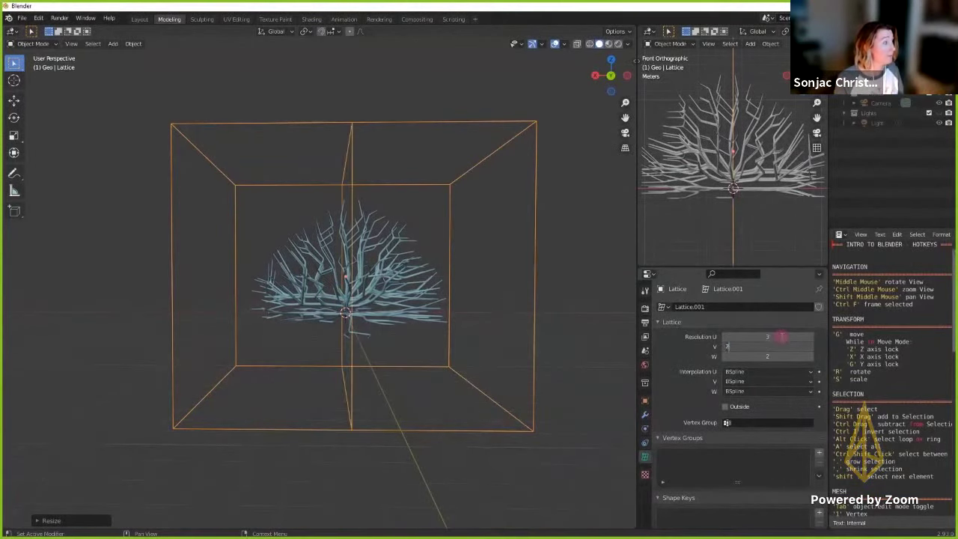
key("Tab")
type("3")
key("Tab")
- Point the tree's Lattice modifier Object field at the lattice, then reselect the lattice
middle_click_drag(451, 314, 447, 254)
left_click(363, 229)
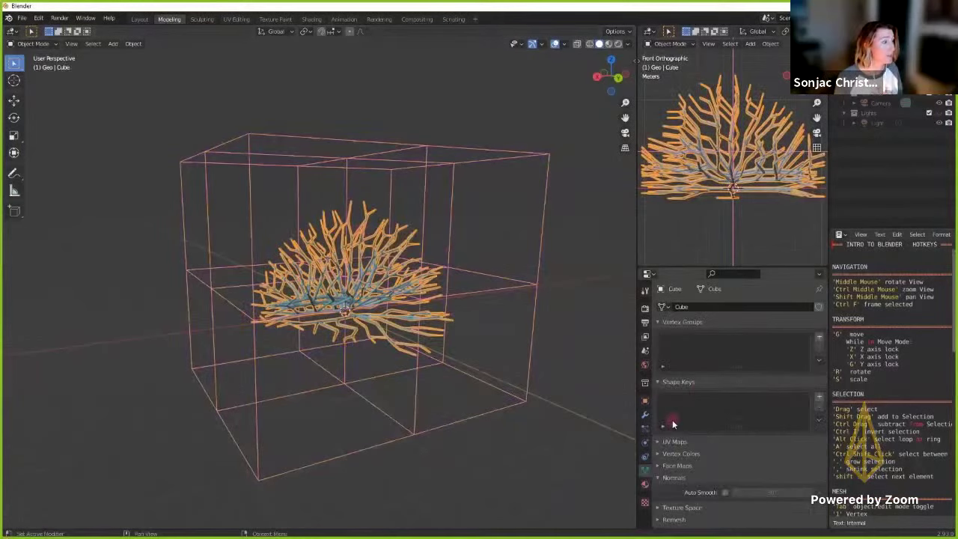
left_click(646, 414)
left_click(808, 404)
left_click(527, 360)
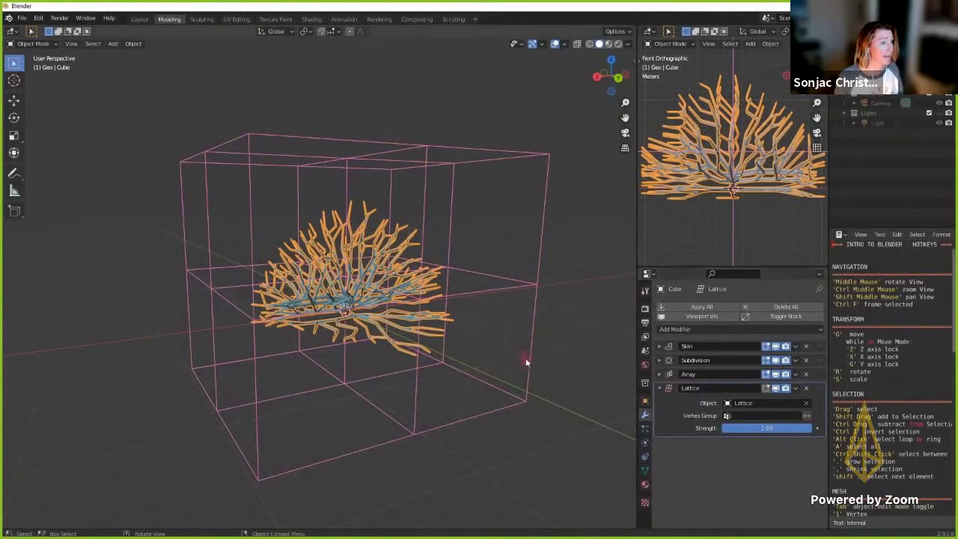
middle_click_drag(523, 322, 466, 257)
left_click(494, 272)
key("ctrl+Tab")
- In Edit Mode, stretch one point group up-right and shift the right-side points left
left_click(417, 149)
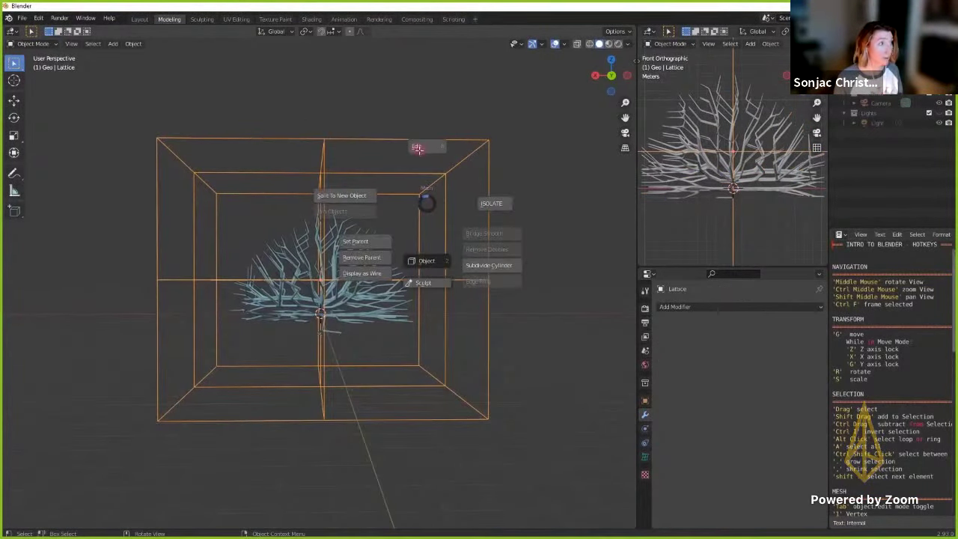
middle_click_drag(411, 214, 404, 210)
left_click_drag(368, 233, 369, 234)
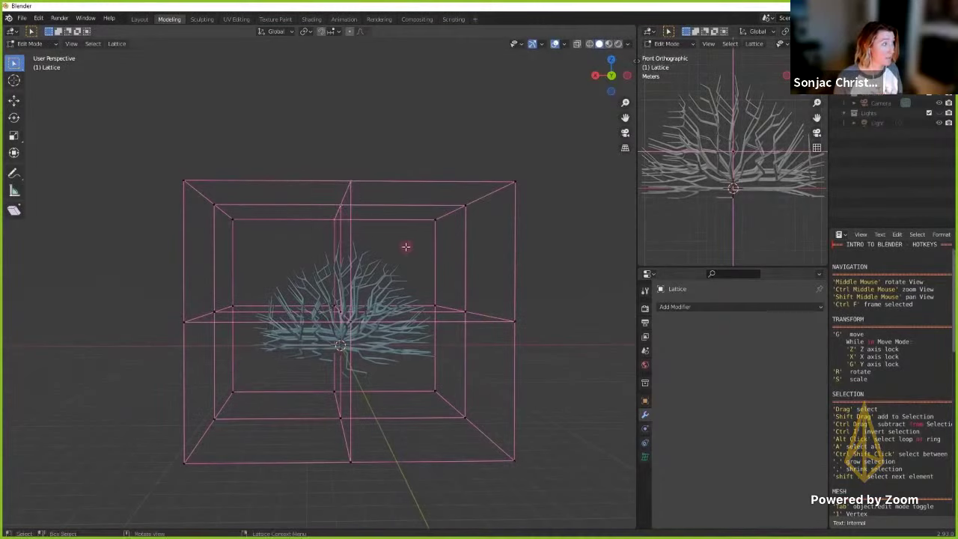
key("g")
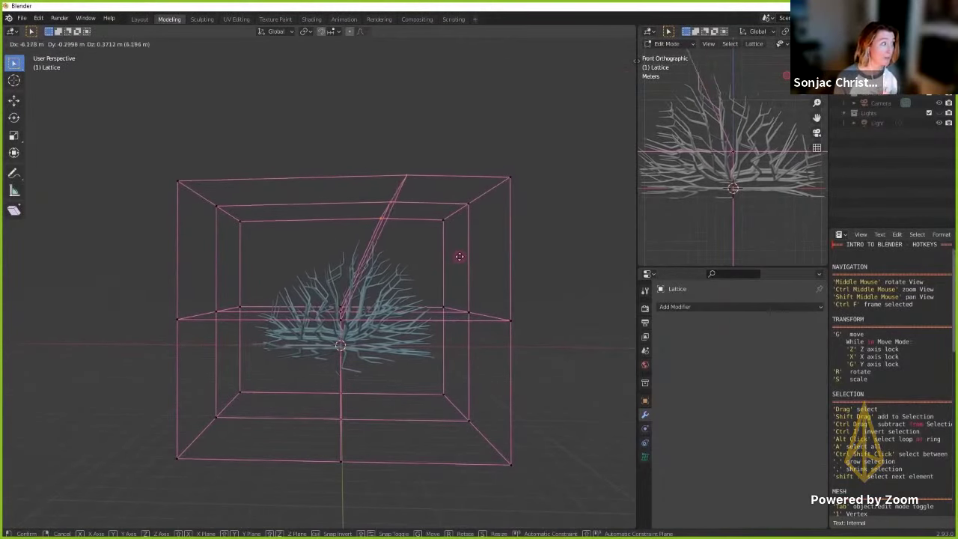
left_click(456, 257)
middle_click_drag(439, 252, 438, 237)
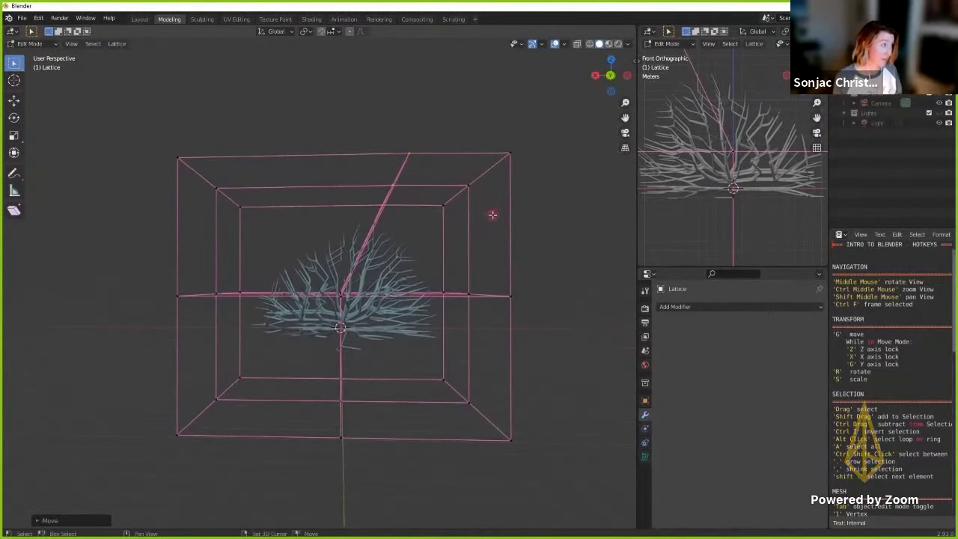
middle_click_drag(492, 215, 422, 150)
left_click_drag(386, 121, 520, 479)
key("g")
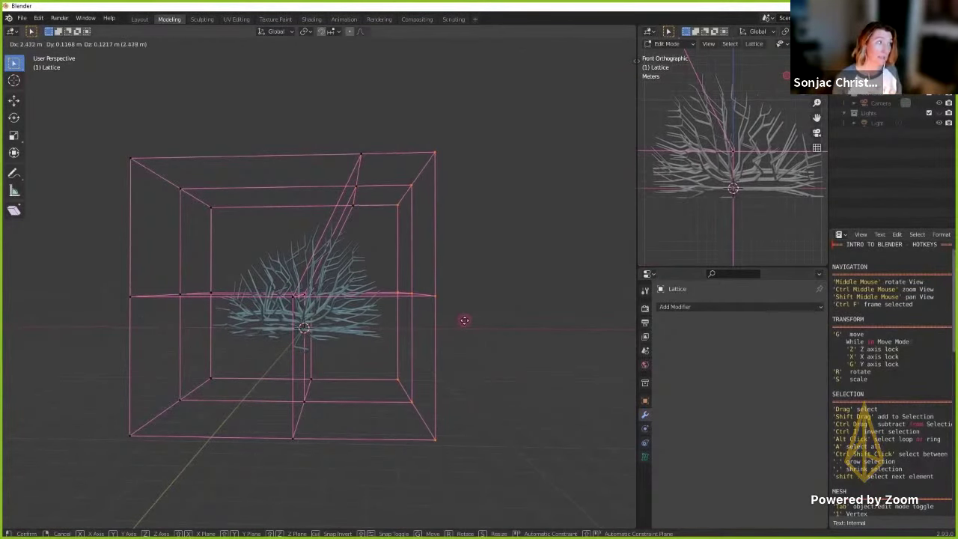
left_click(465, 321)
- Select the lattice's lower points and reposition them, mostly along the Y axis
middle_click_drag(464, 321, 125, 342)
left_click_drag(125, 342, 566, 474)
key("g")
key("y")
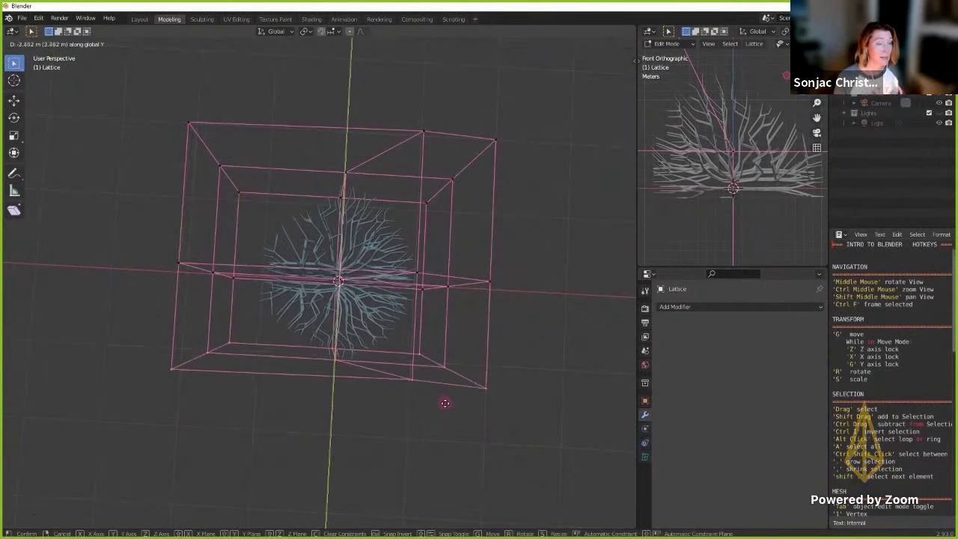
left_click(445, 458)
key("g")
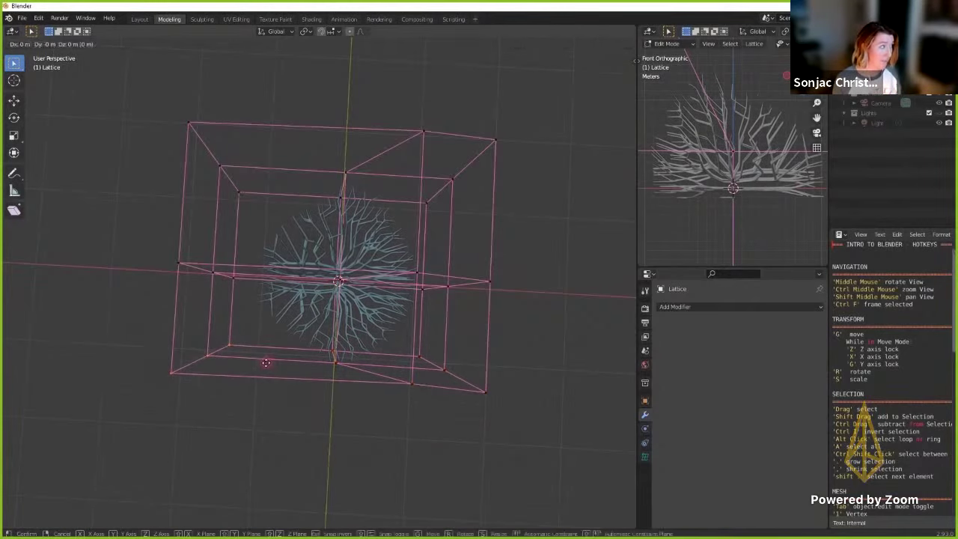
left_click(262, 363)
middle_click_drag(262, 363, 372, 362)
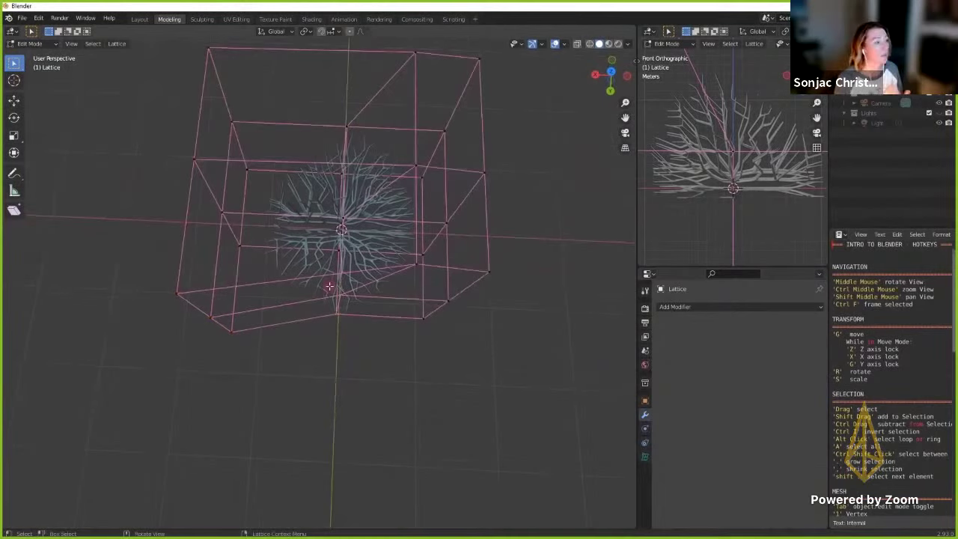
key("g")
key("y")
left_click(380, 289)
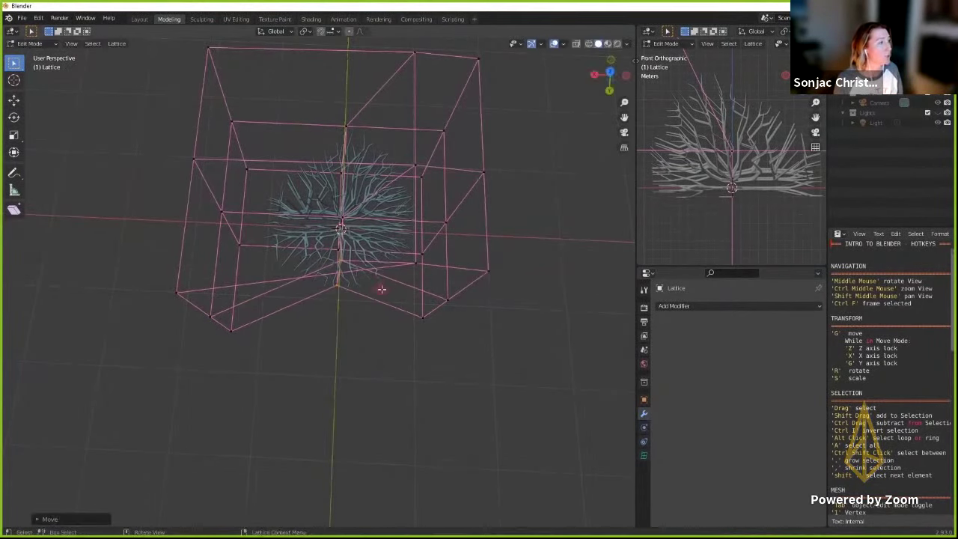
- Shift the lower-right points slightly right and reposition the top lattice points
middle_click_drag(380, 286, 462, 431)
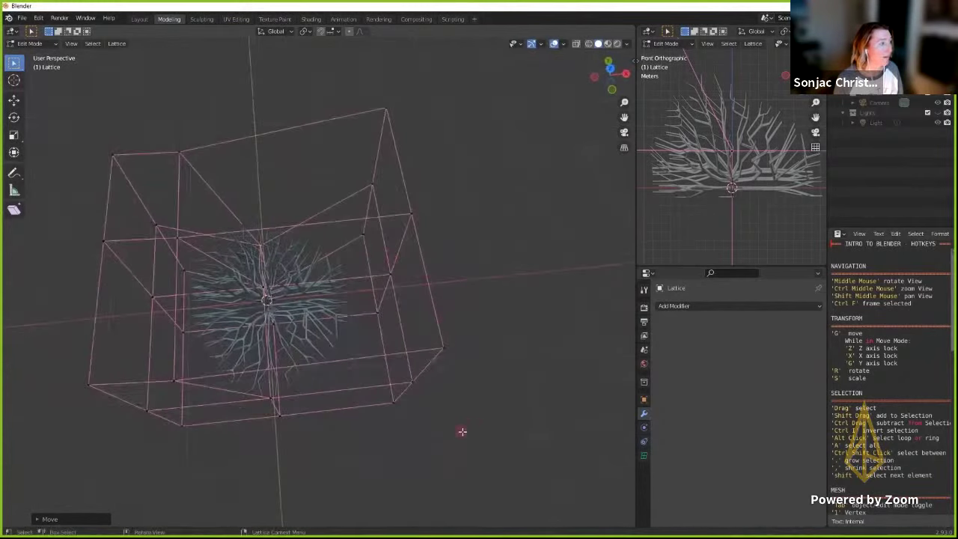
key("g")
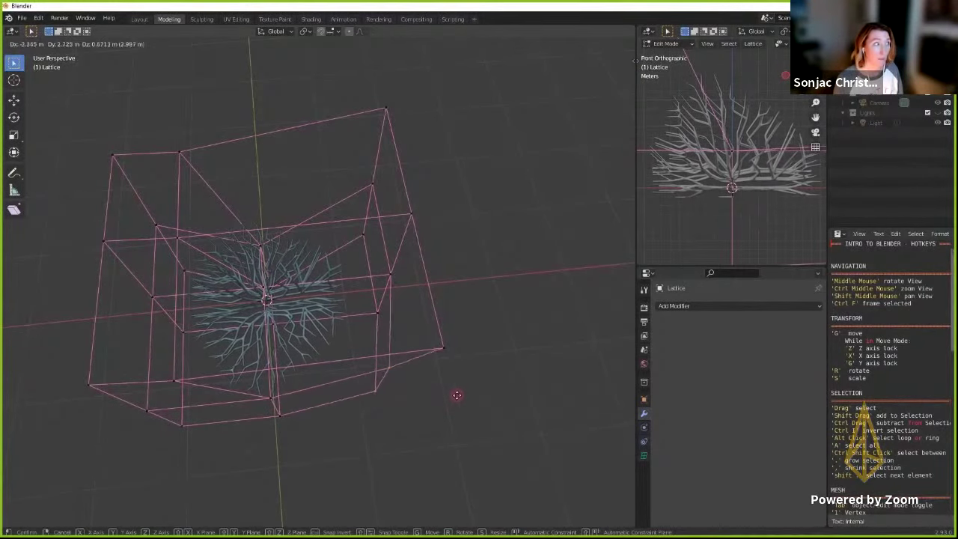
left_click(456, 394)
key("g")
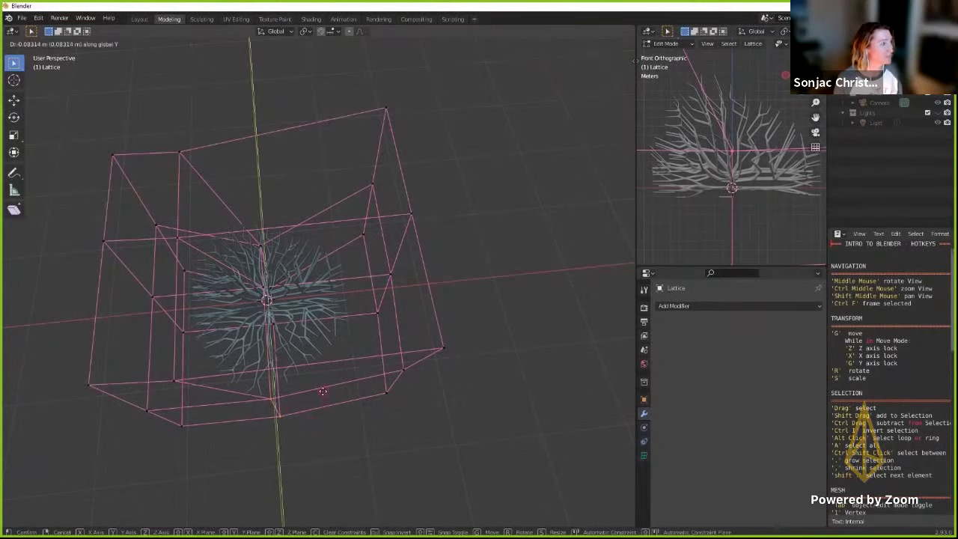
left_click(217, 397)
middle_click_drag(218, 396, 355, 269)
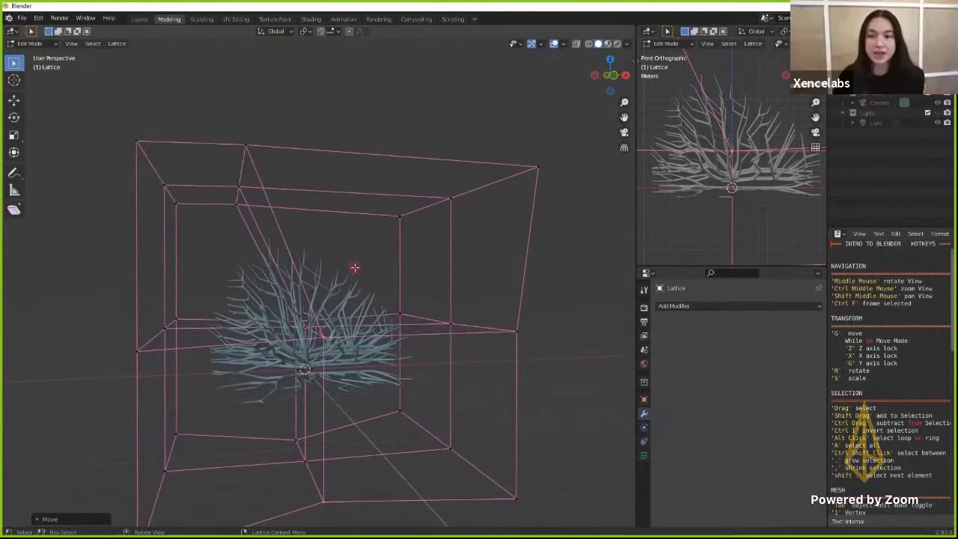
key("g")
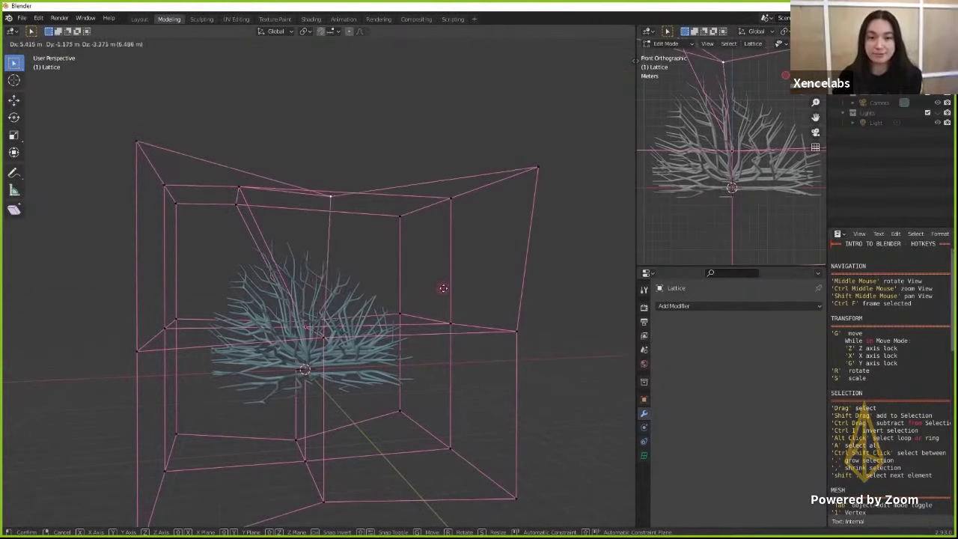
left_click(464, 293)
- Pull the left-middle point far left, the right-middle point left and up, and move the upper-right point
middle_click_drag(464, 292, 128, 286)
left_click_drag(129, 286, 213, 343)
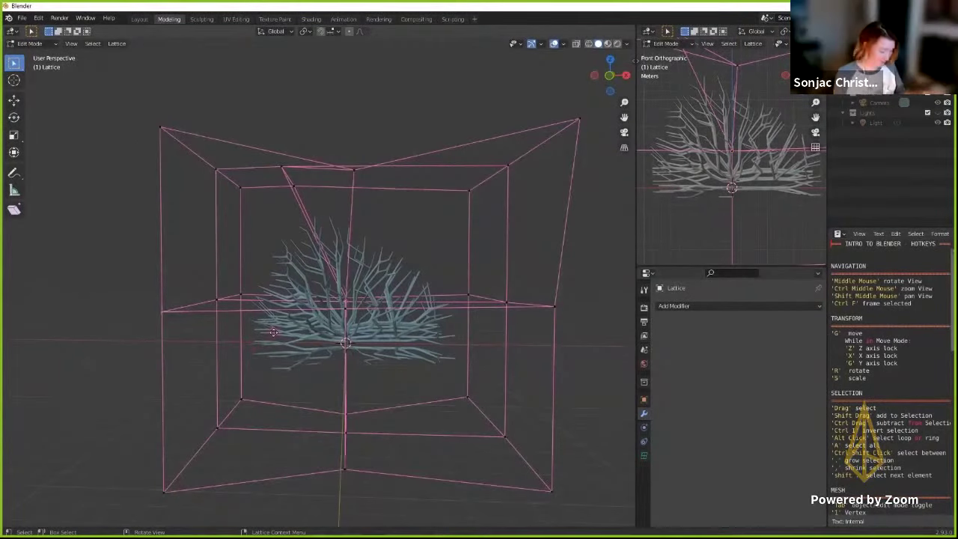
key("g")
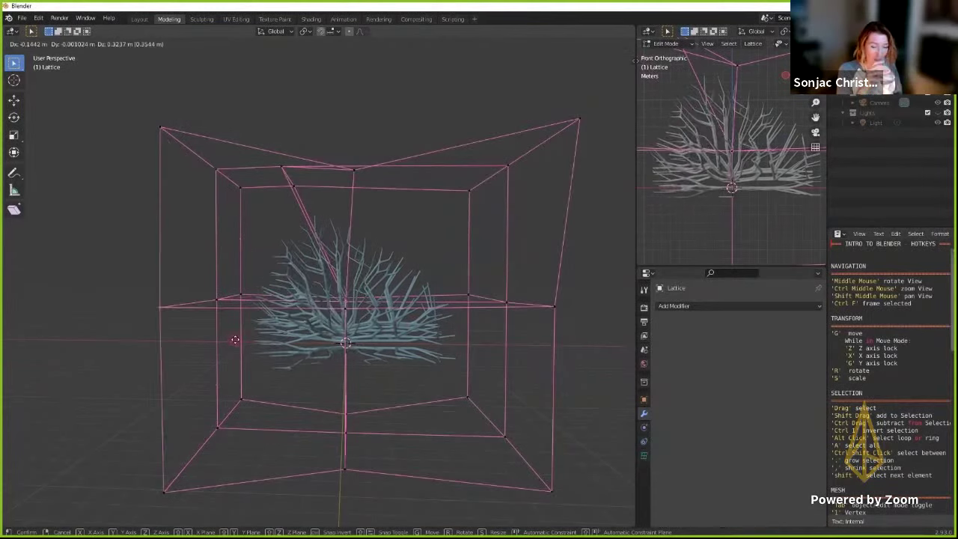
left_click(47, 316)
left_click_drag(434, 262, 488, 297)
key("g")
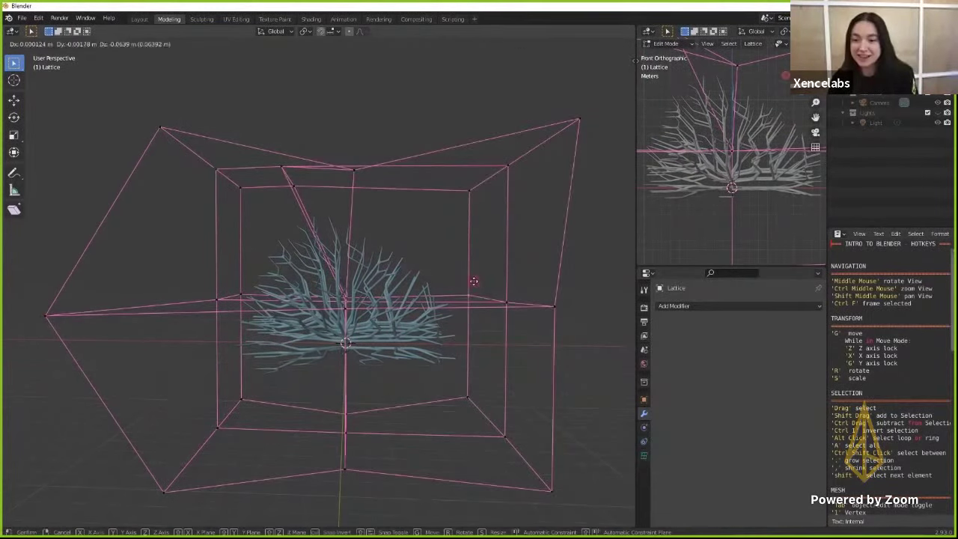
left_click(452, 272)
middle_click_drag(451, 271, 416, 225)
left_click_drag(412, 135, 517, 215)
key("g")
left_click(497, 273)
- Move another lattice point and the lower-left lattice points to finish the tree's warp
middle_click_drag(497, 274, 413, 218)
key("g")
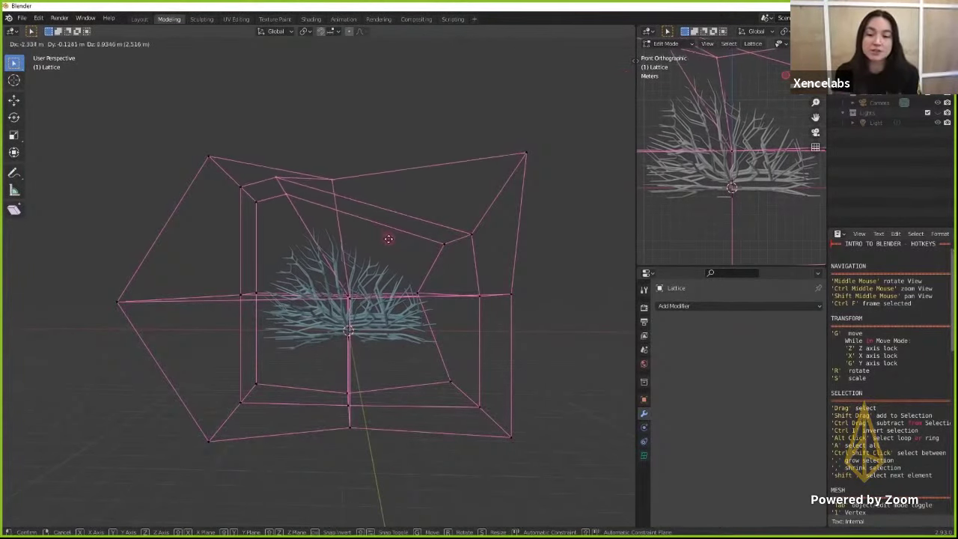
left_click(391, 232)
middle_click_drag(391, 231, 181, 337)
left_click_drag(138, 350, 382, 448)
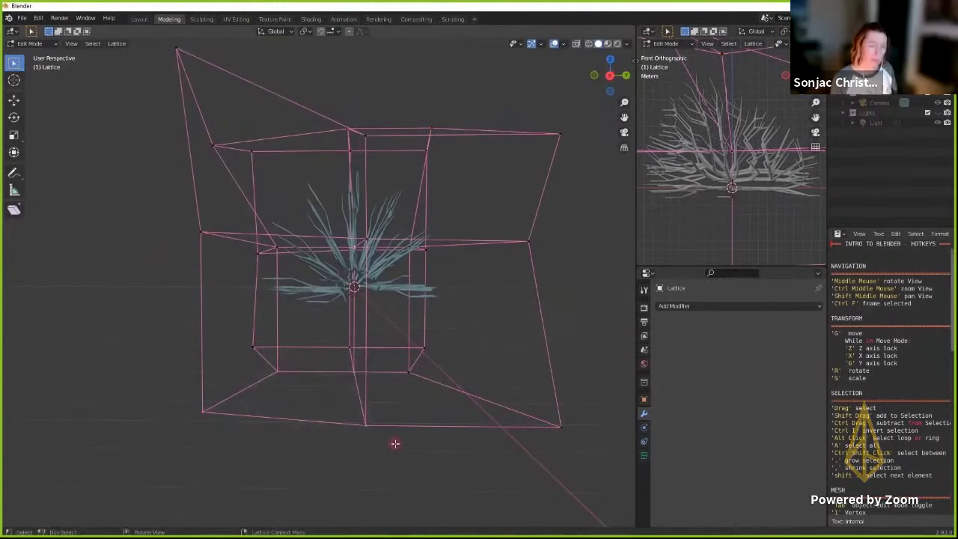
key("g")
left_click(381, 368)
middle_click_drag(381, 367, 358, 195)
- Return to Object Mode, hide the lattice, and select the tree with its Lattice modifier collapsed
key("ctrl+Tab")
left_click(430, 295)
key("h")
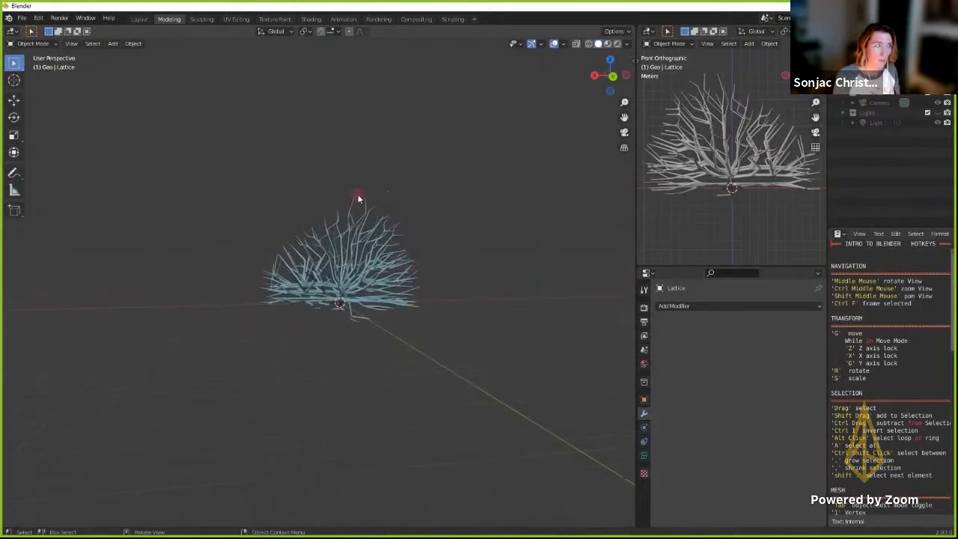
left_click(358, 194)
left_click(658, 387)
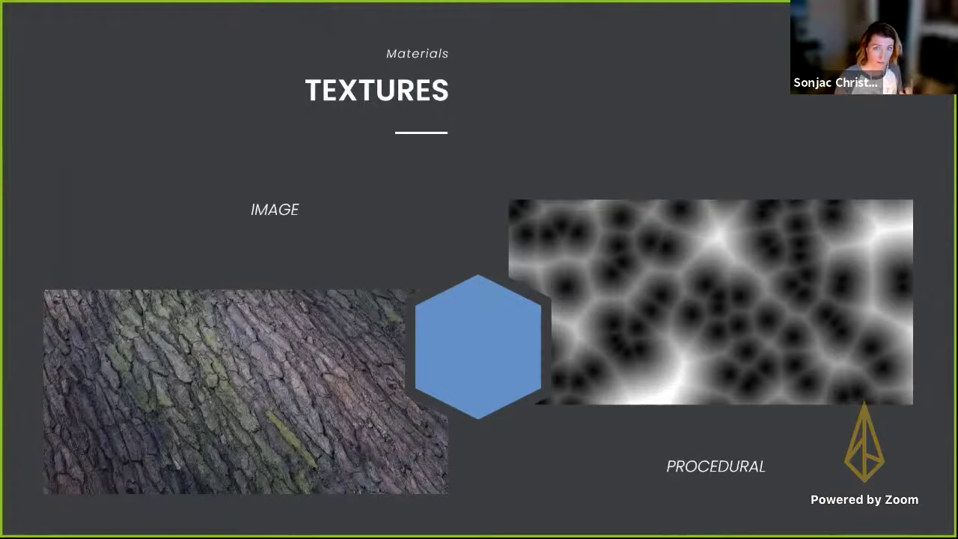
- Switch from the slideshow back to the Blender snow scene window
key("alt+Tab")
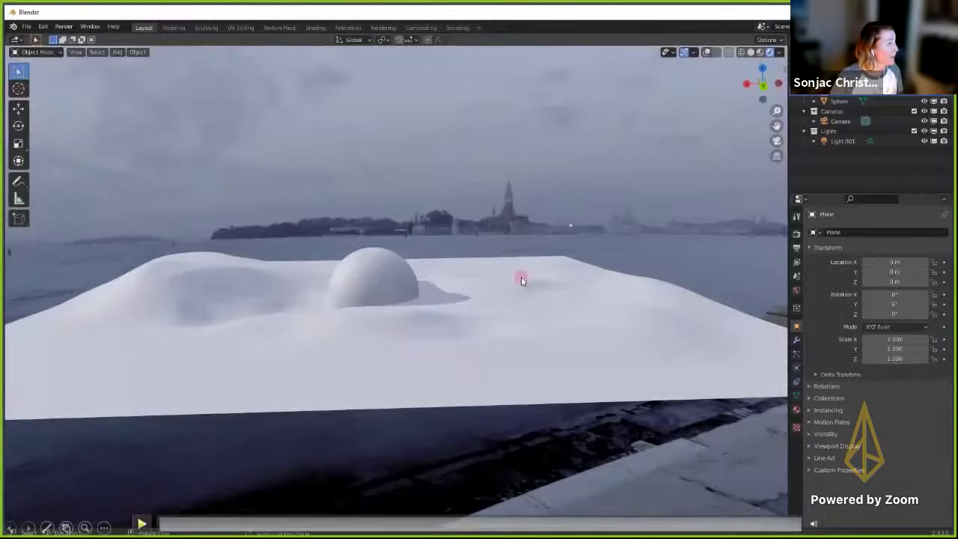
- Start playback, go to the Shading workspace and select the Sphere
key("space")
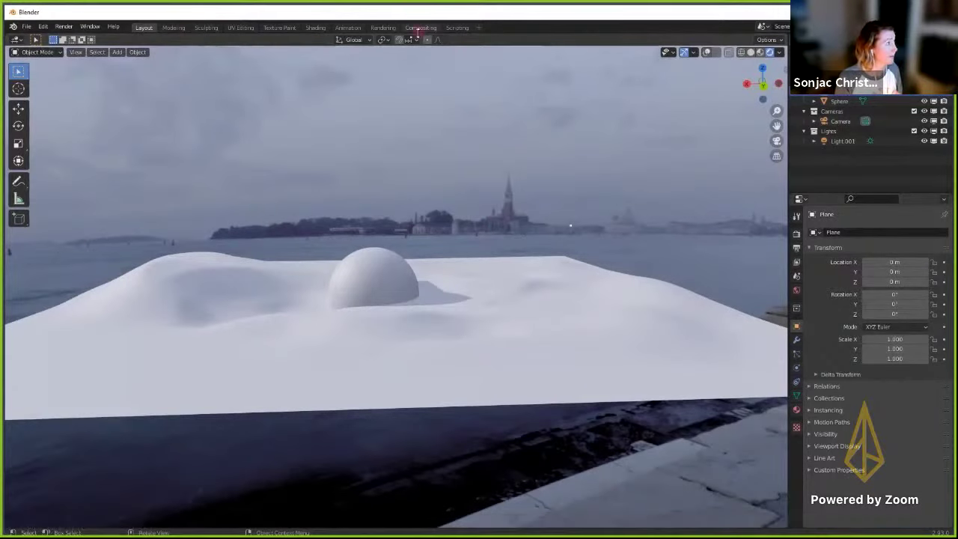
left_click(316, 28)
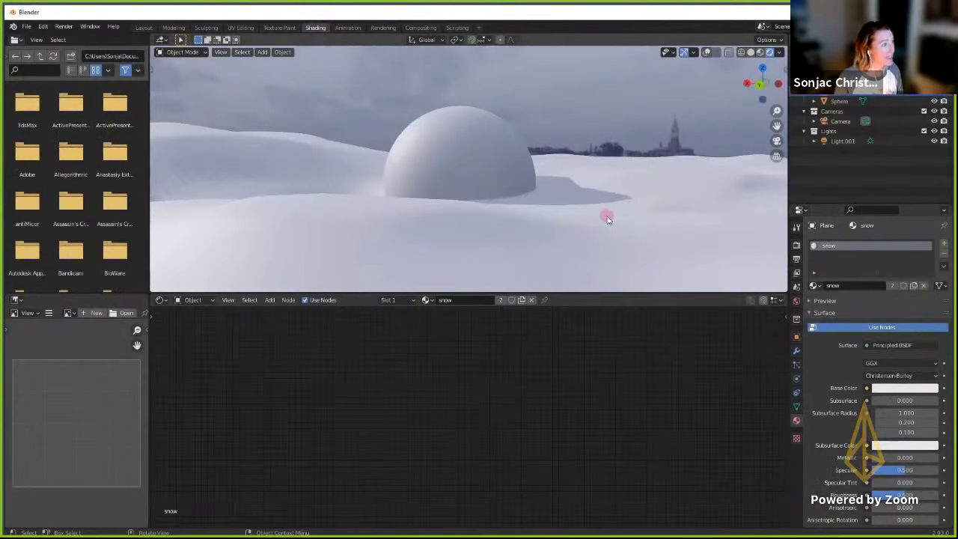
left_click(509, 168)
mouse_move(566, 202)
middle_mouse_down()
mouse_move(456, 212)
mouse_move(559, 212)
middle_mouse_up()
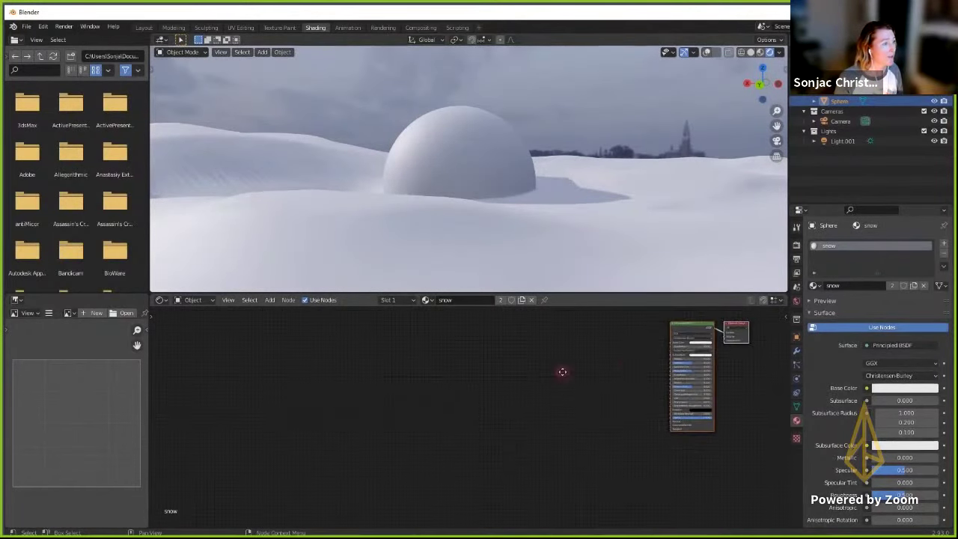
- Move the Principled BSDF and Material Output nodes right, leaving empty space to their left
scroll(561, 370, "down", 5, "ctrl")
scroll(484, 325, "up", 3)
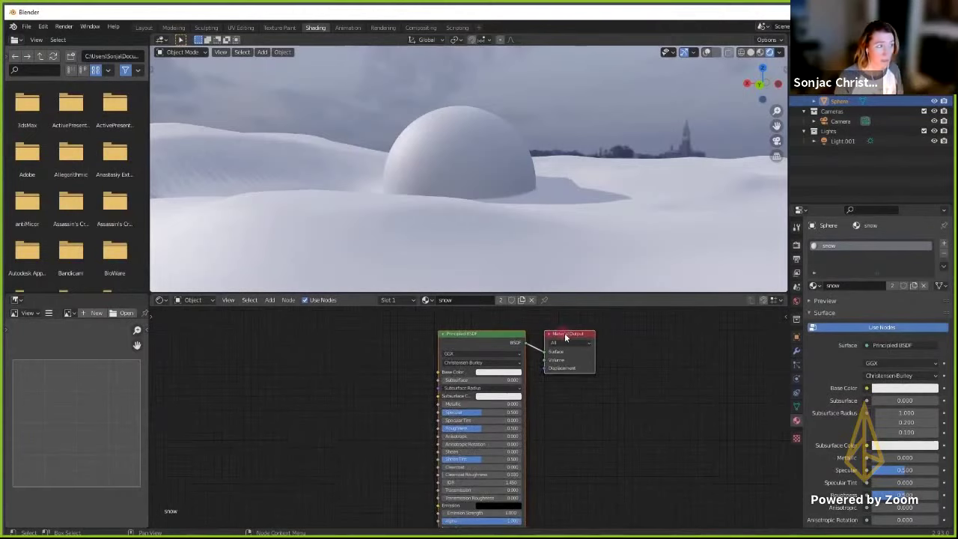
left_click_drag(569, 334, 689, 325)
left_click(433, 371)
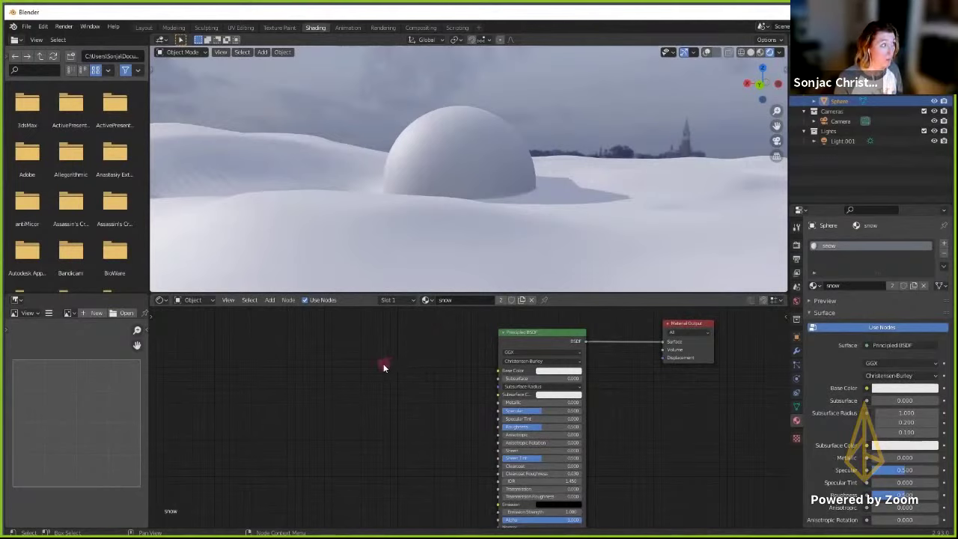
mouse_move(367, 369)
middle_mouse_down()
mouse_move(385, 384)
mouse_move(421, 366)
mouse_move(429, 386)
mouse_move(363, 375)
middle_mouse_up()
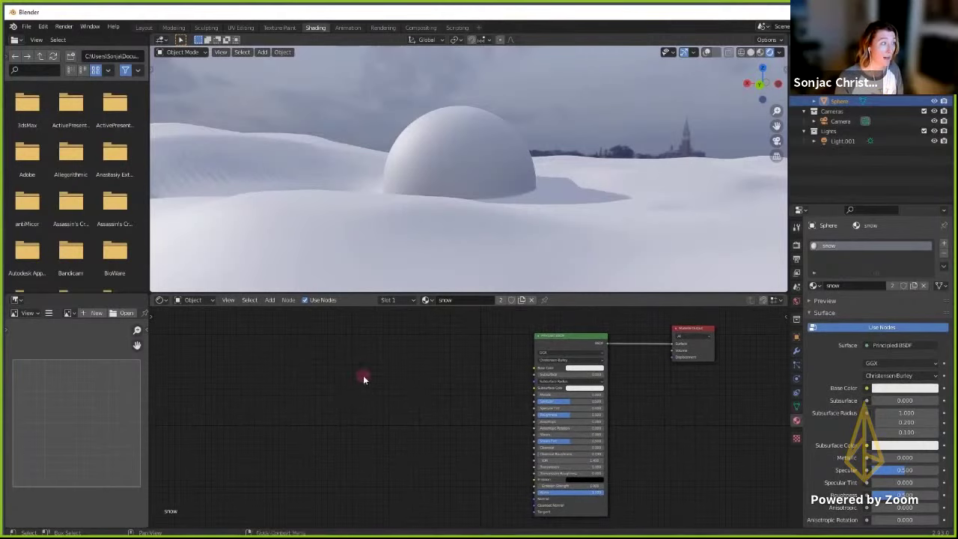
key("shift+a")
mouse_move(362, 379)
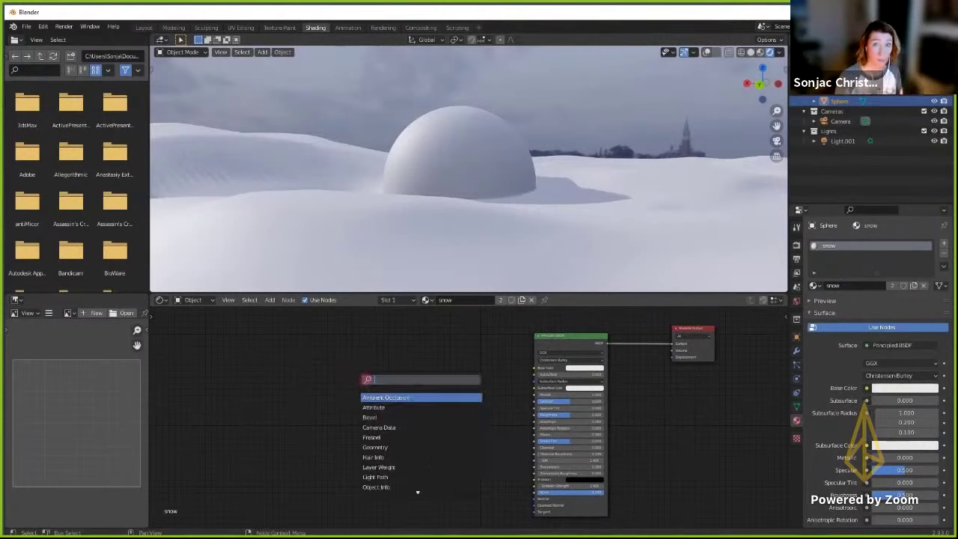
type("noise")
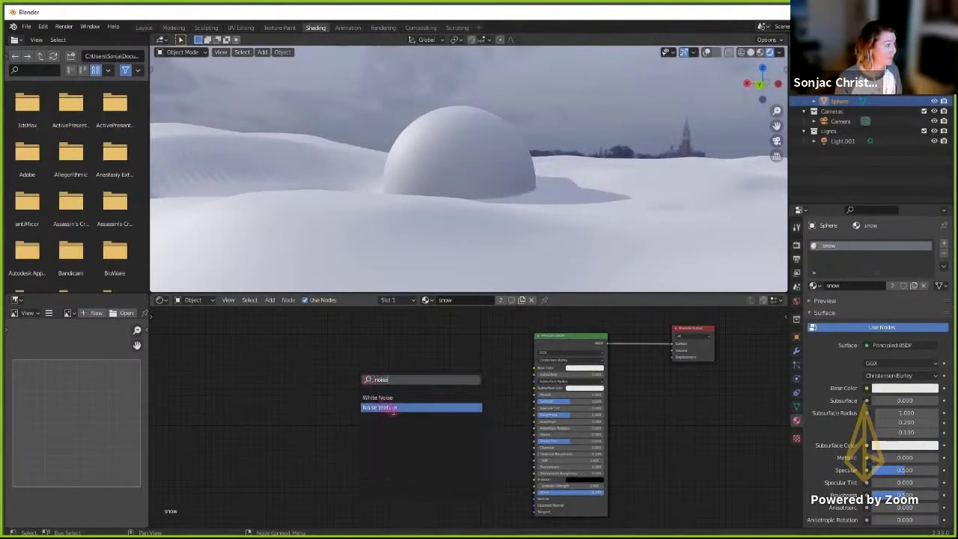
left_click(386, 407)
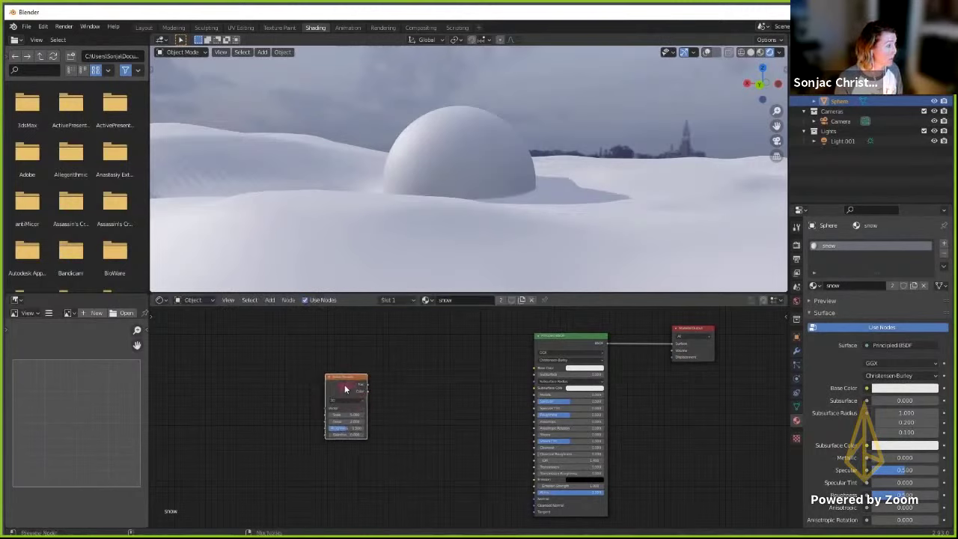
key("ctrl+t")
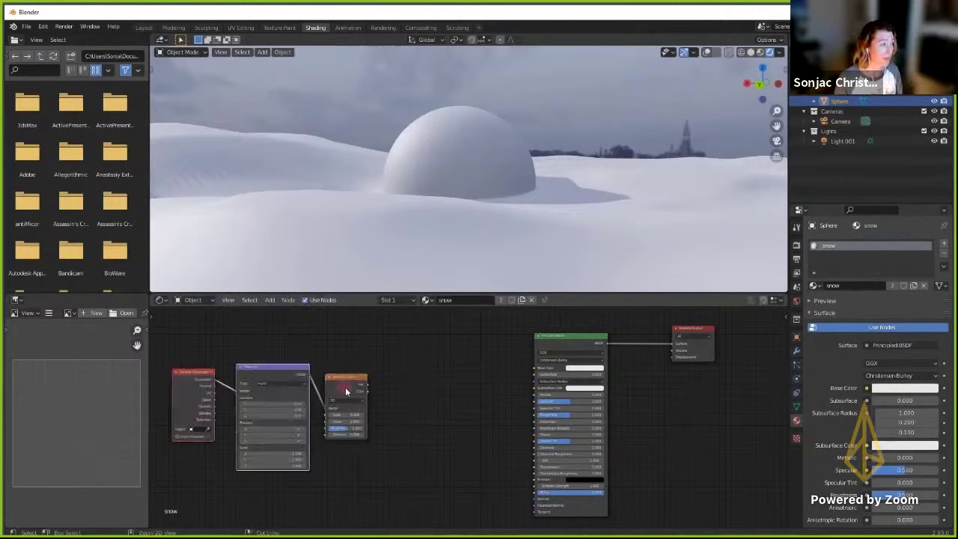
left_click_drag(213, 399, 238, 390)
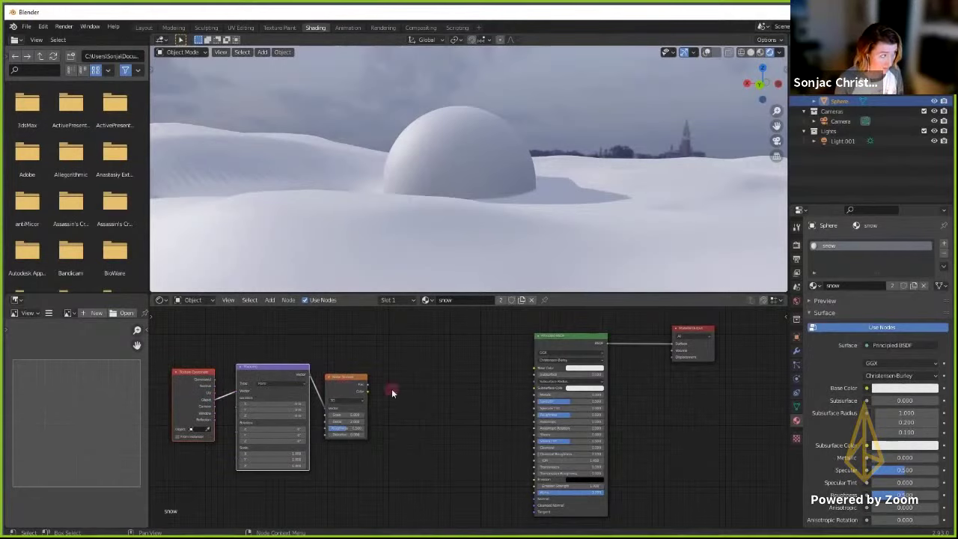
left_click(348, 388, "ctrl+shift")
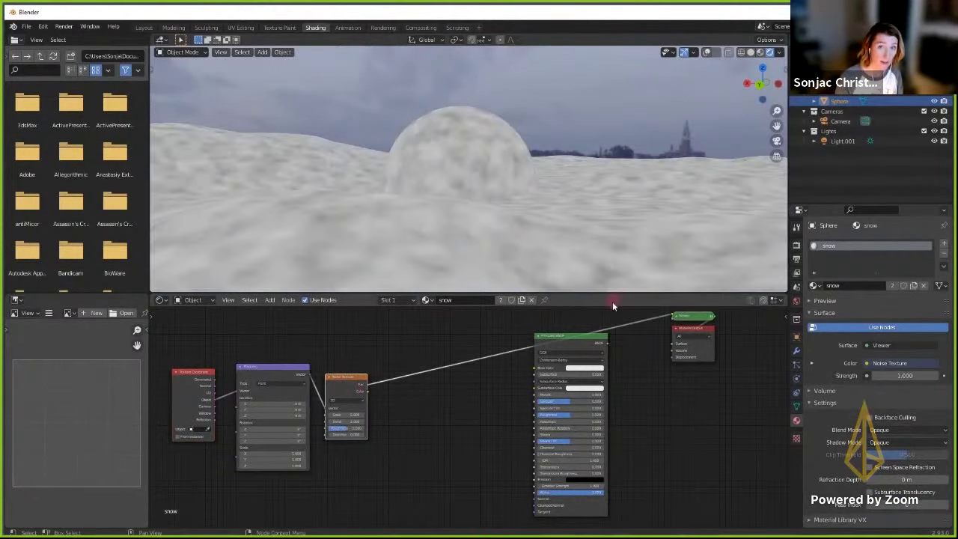
- Preview the Noise Texture's Color output and set Scale 15.2 and Distortion -2.2
middle_click_drag(400, 378, 423, 415)
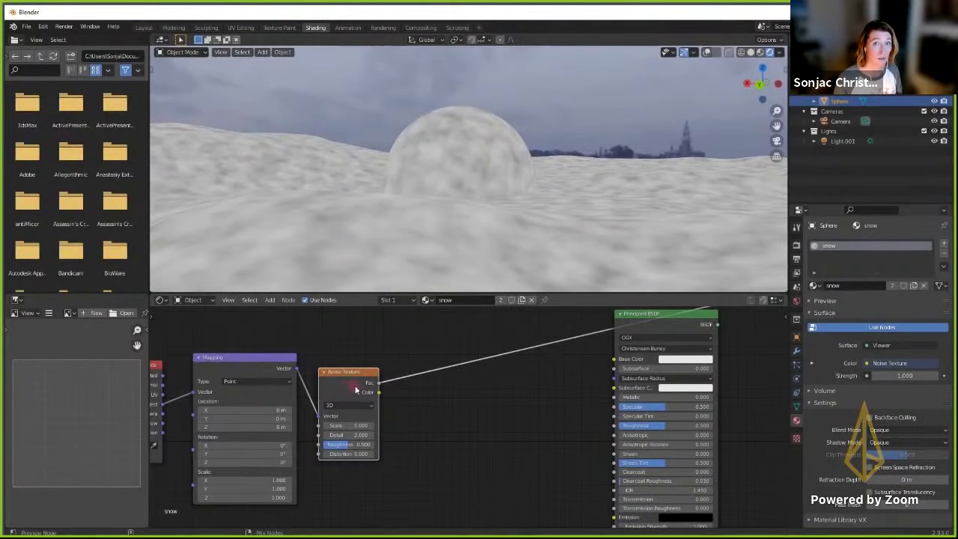
left_click(341, 390, "ctrl+shift")
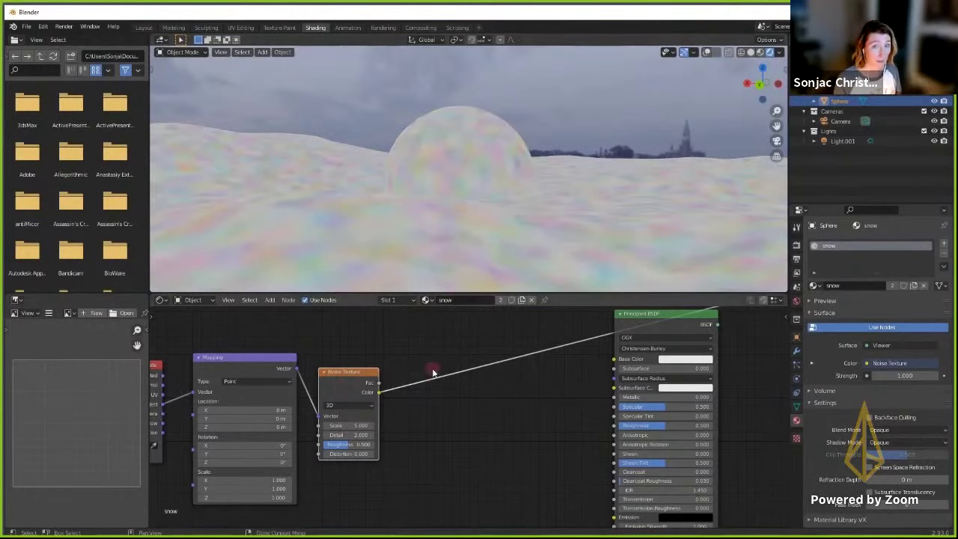
left_click_drag(352, 425, 392, 421)
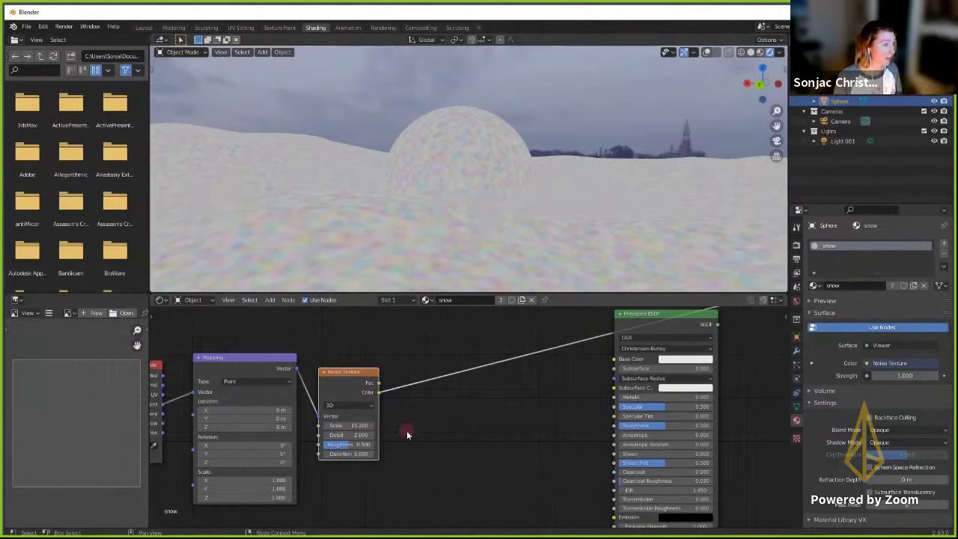
mouse_move(363, 453)
left_mouse_down()
mouse_move(341, 453)
mouse_move(353, 454)
left_mouse_up()
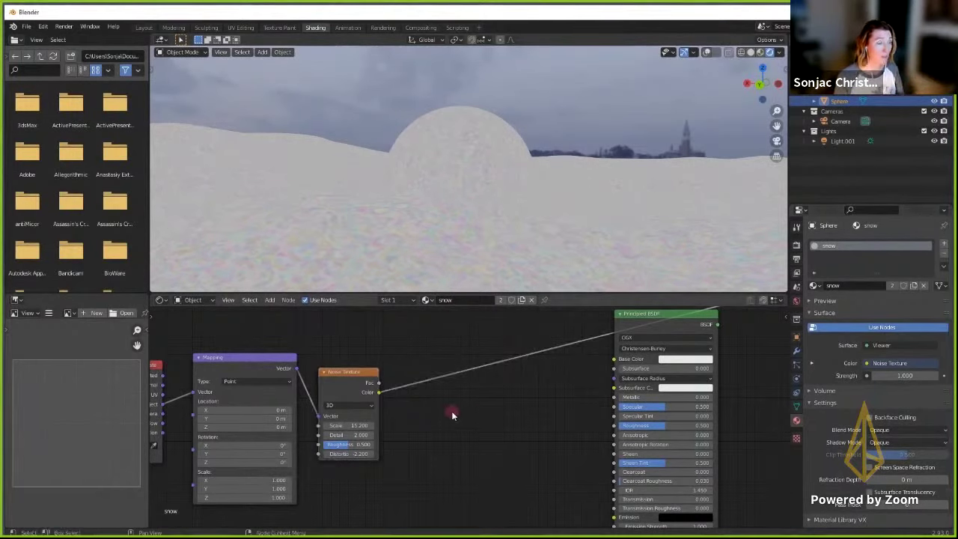
mouse_move(348, 382)
left_mouse_down()
mouse_move(365, 374)
mouse_move(356, 377)
left_mouse_up()
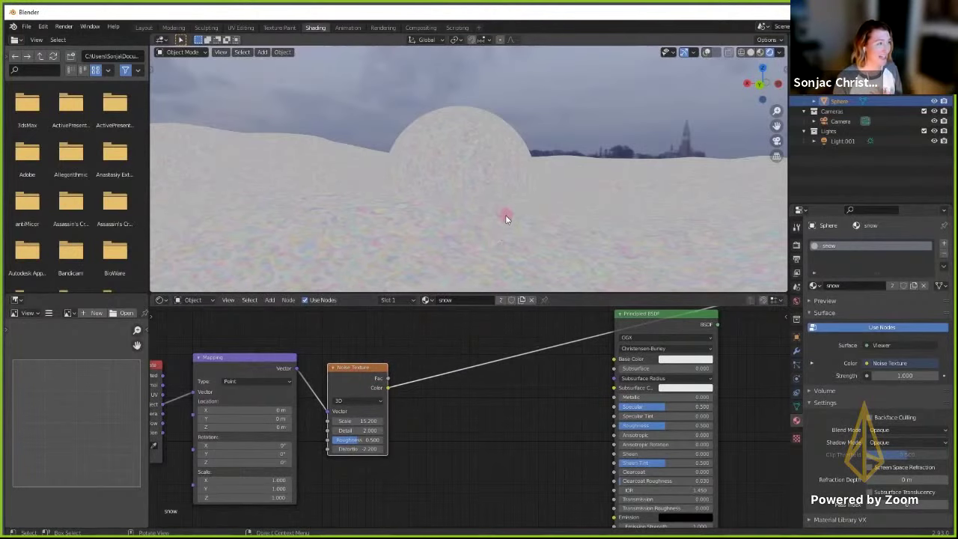
middle_click_drag(505, 215, 483, 279)
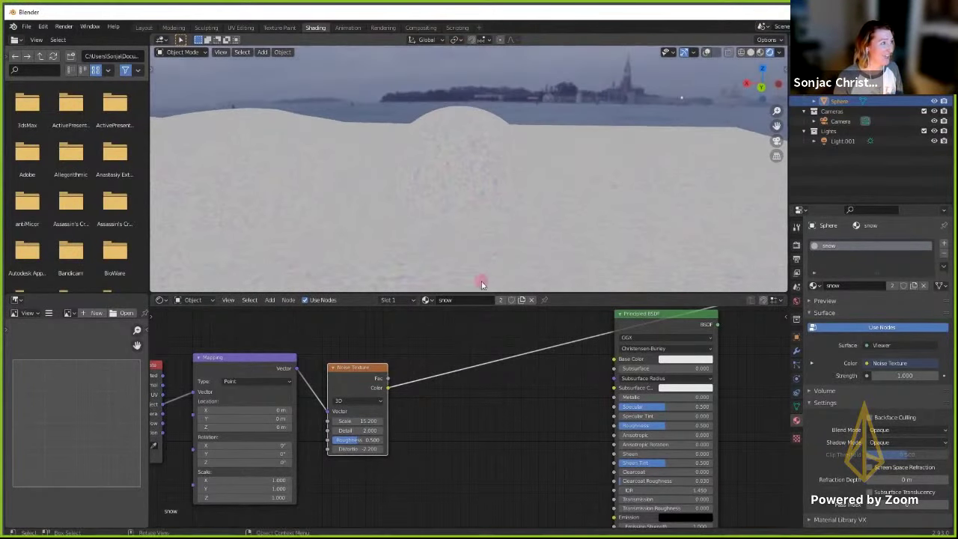
- Drop a ColorRamp onto the noise-to-Base Color link, flip it and move its stop near 0.427
key("shift+a")
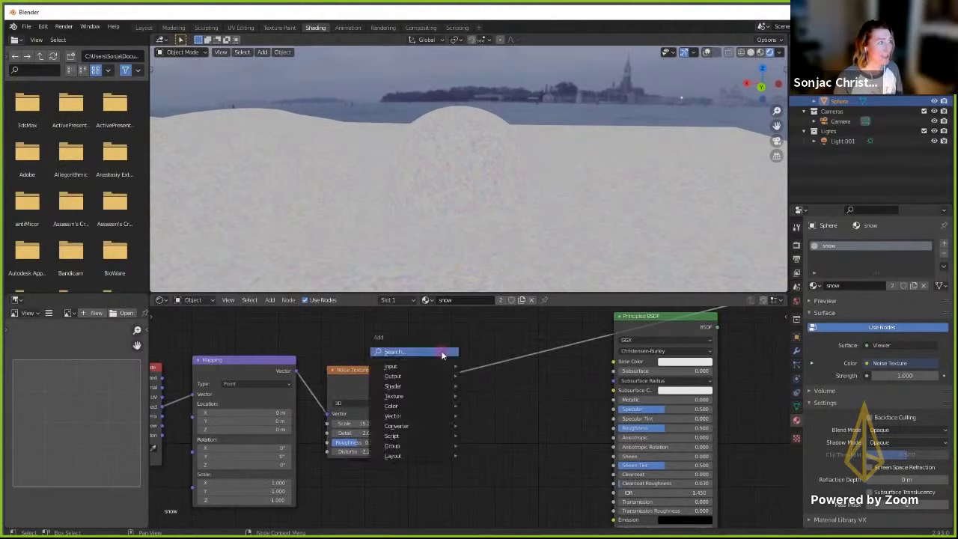
type("colo")
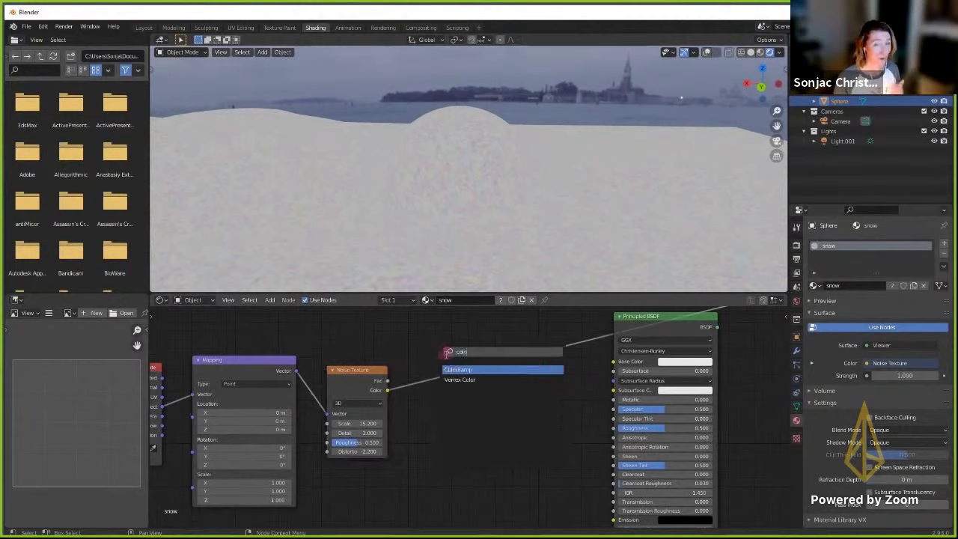
left_click(470, 370)
left_click(477, 383)
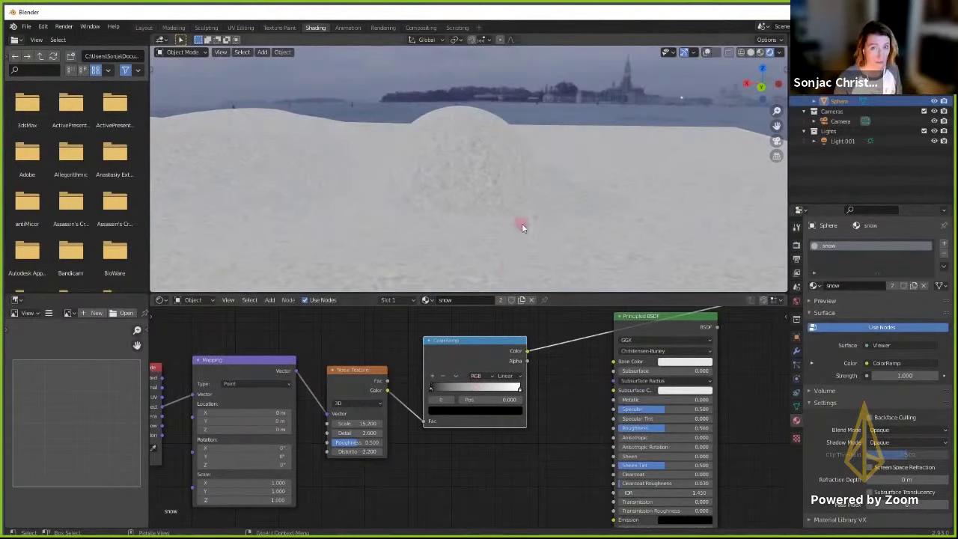
scroll(541, 202, "up", 4)
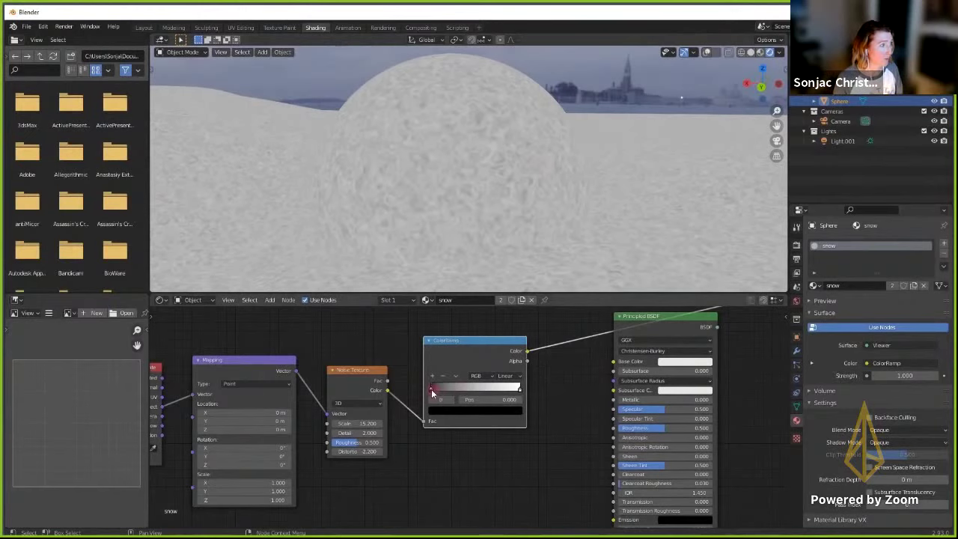
left_click_drag(436, 388, 469, 393)
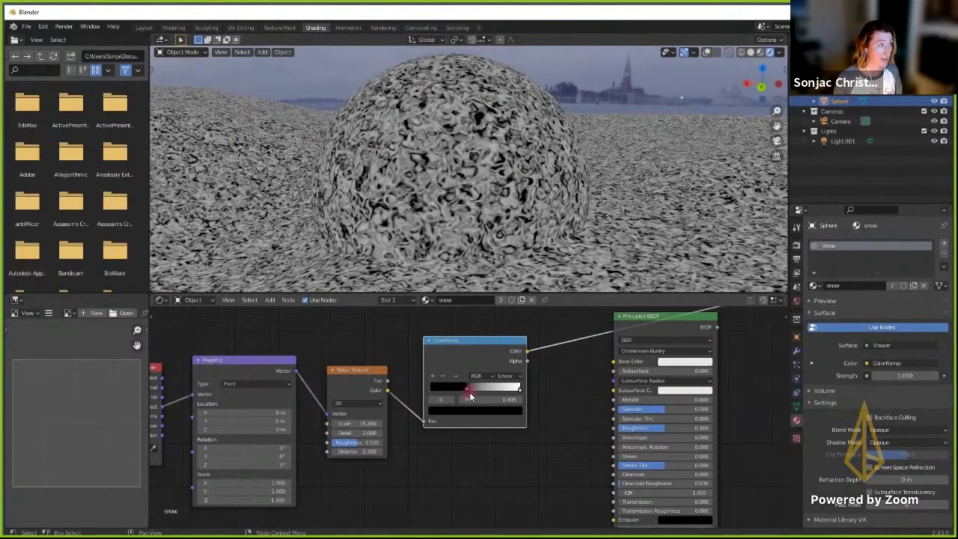
left_click(456, 376)
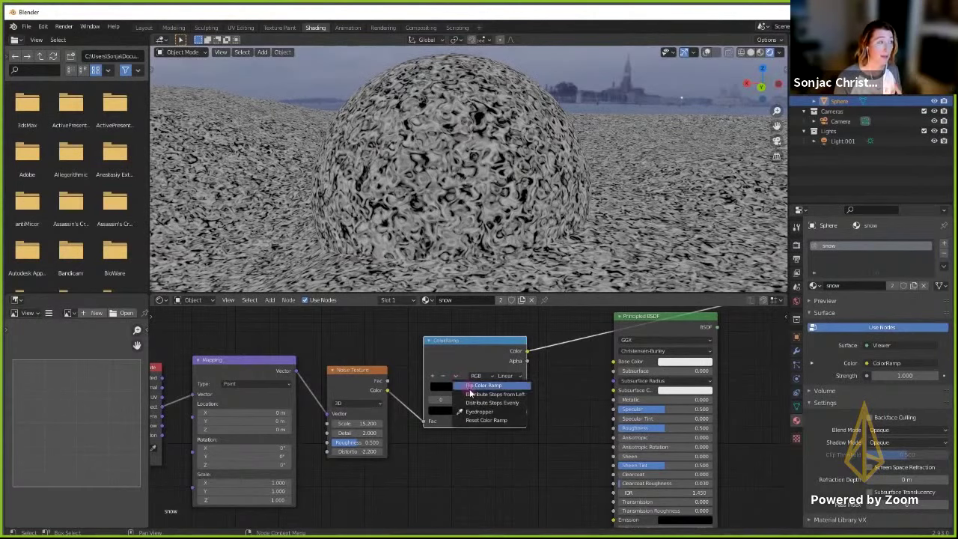
left_click(470, 388)
left_click_drag(484, 391, 468, 391)
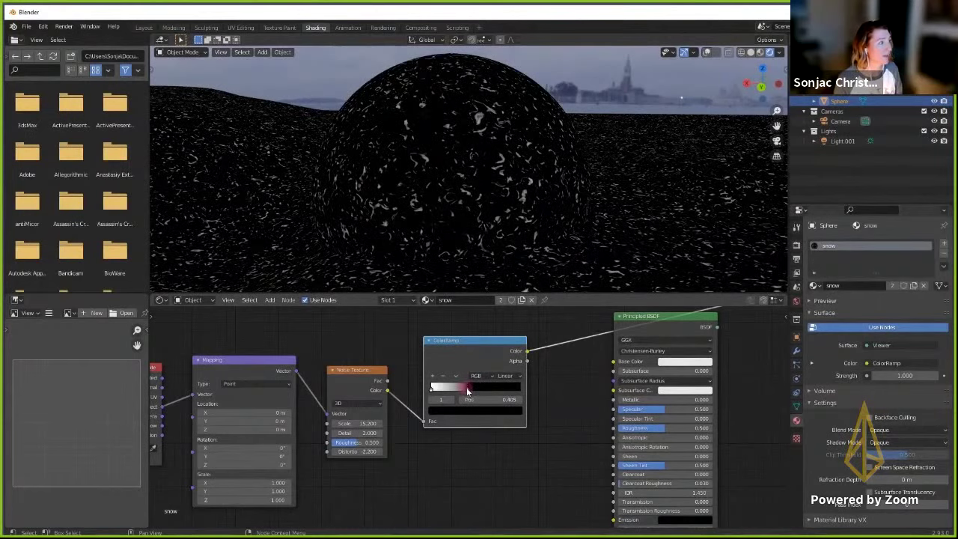
- Select the four texture nodes and move them down and left
middle_click_drag(395, 337, 374, 364)
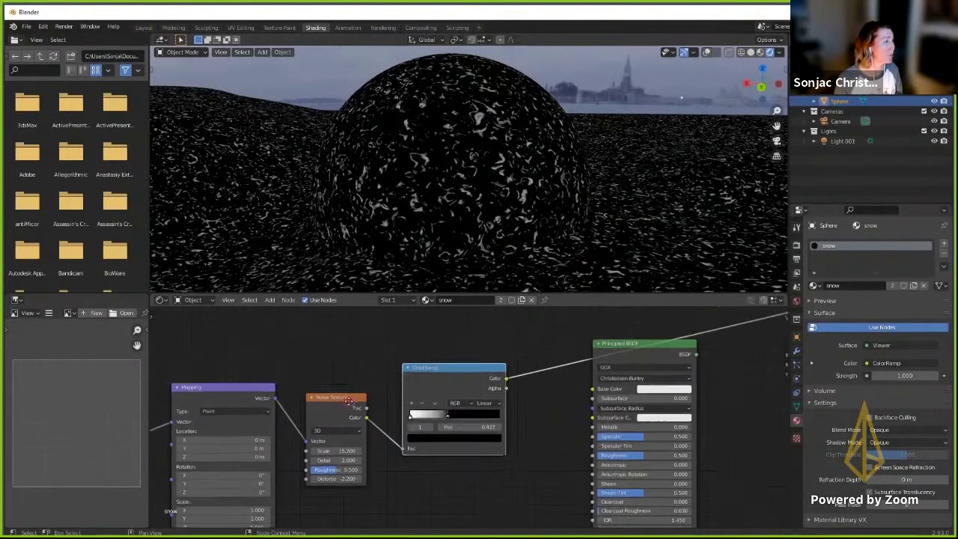
scroll(374, 364, "down", 2)
middle_click_drag(315, 432, 442, 352)
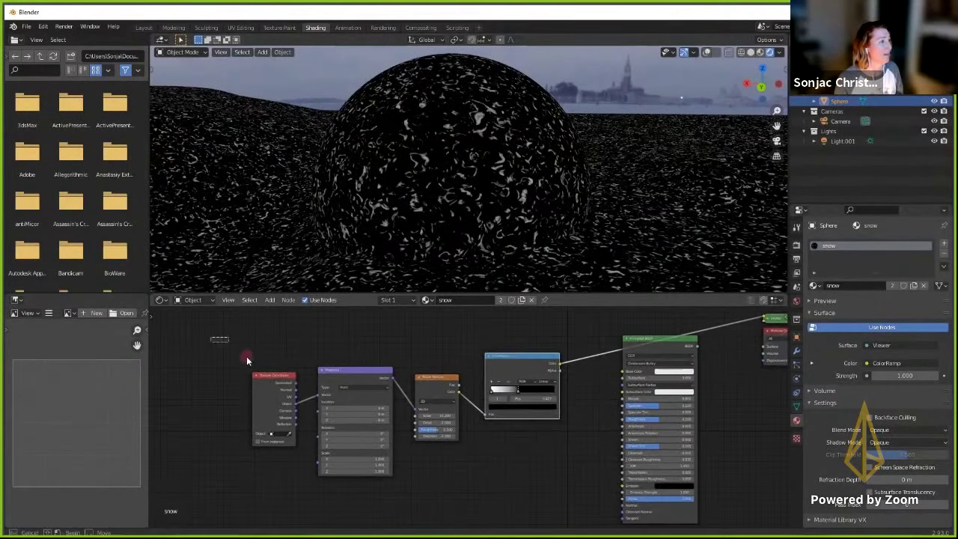
left_click_drag(246, 352, 540, 454)
left_click_drag(517, 364, 456, 432)
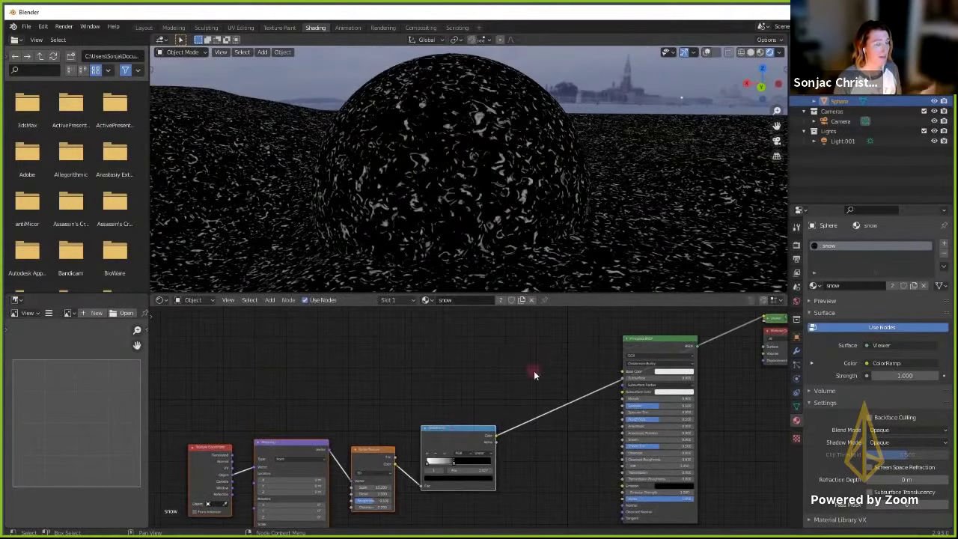
middle_click_drag(658, 346, 553, 358)
- Wire the Principled BSDF directly into Material Output and set its Base Color to pale icy blue
left_click(551, 354, "ctrl+shift")
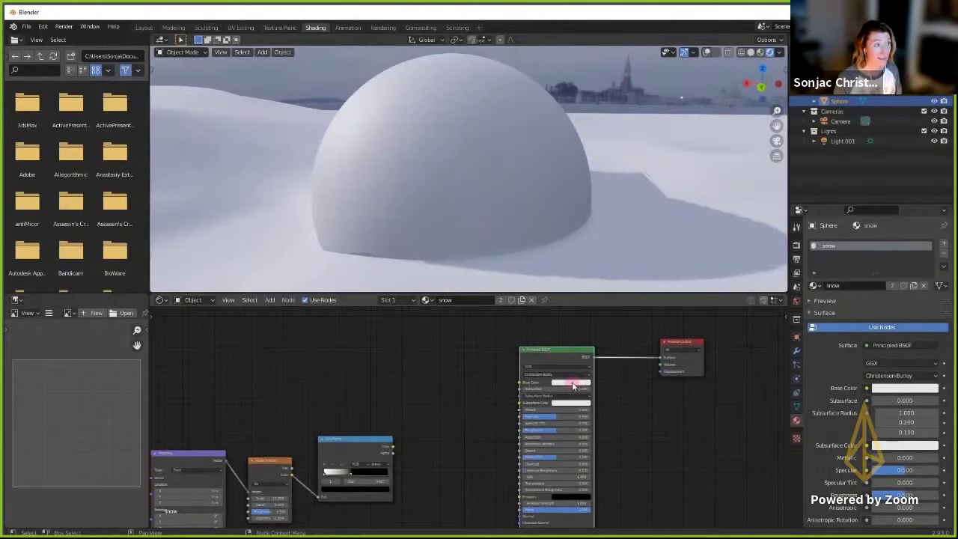
left_click(579, 387)
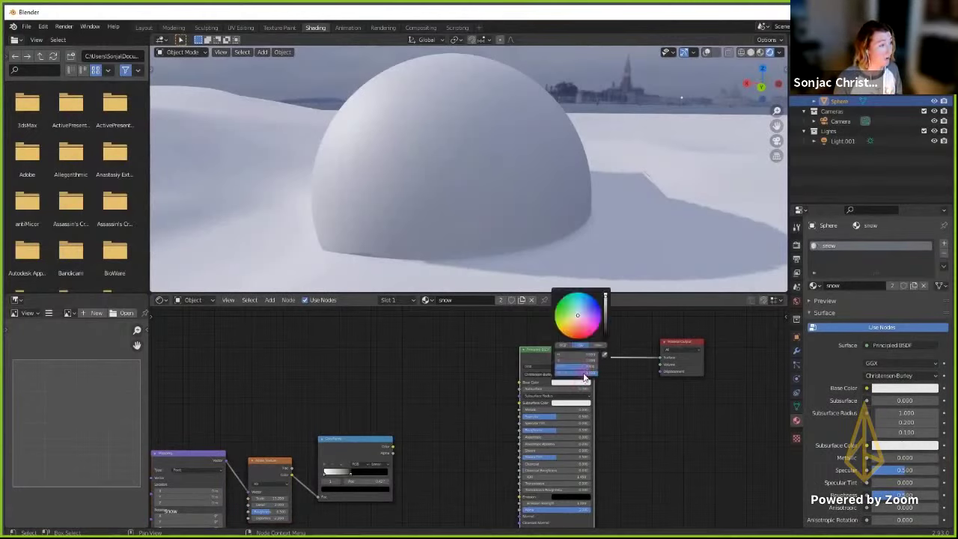
left_click(580, 314)
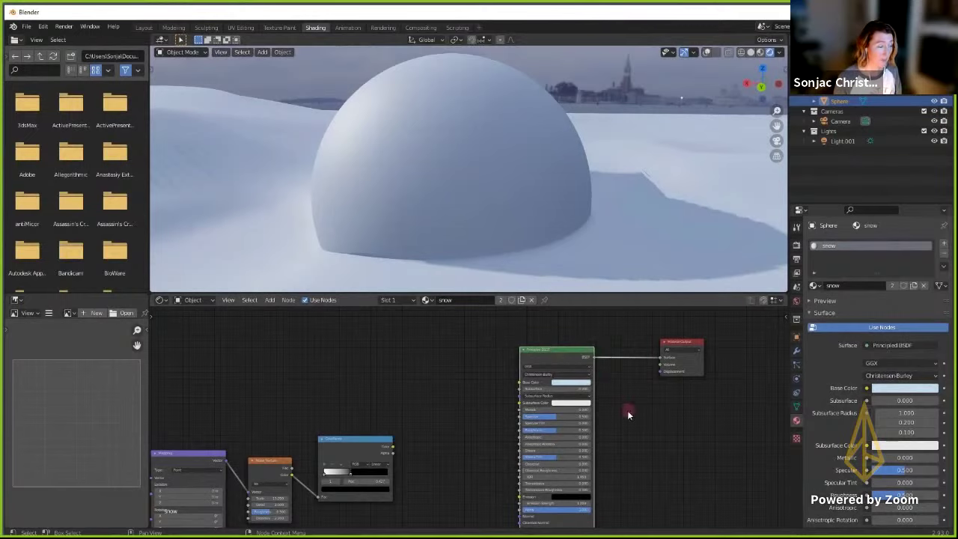
- Set the Principled BSDF Specular to 0 and lower its Sheen Tint
middle_click_drag(676, 448, 573, 367)
left_click_drag(572, 371, 501, 373)
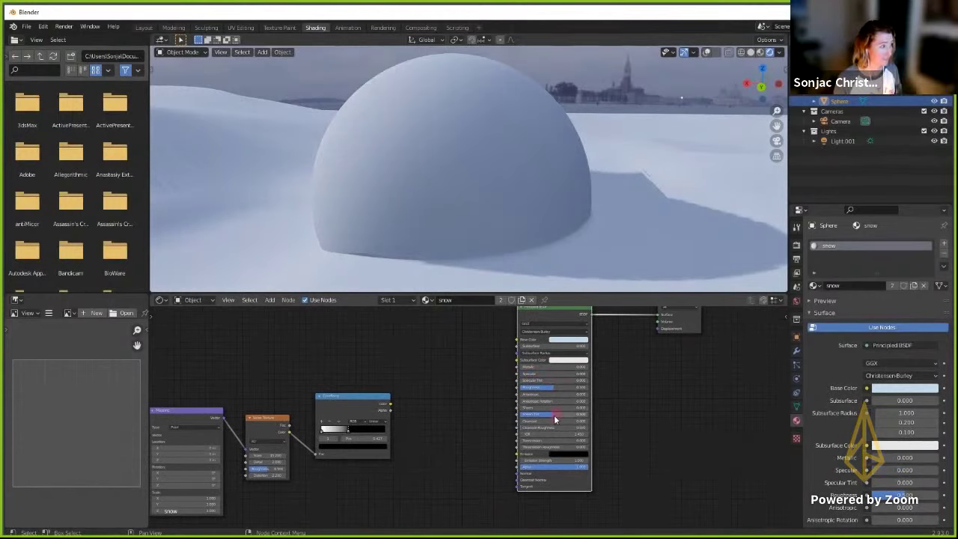
left_click_drag(554, 420, 506, 412)
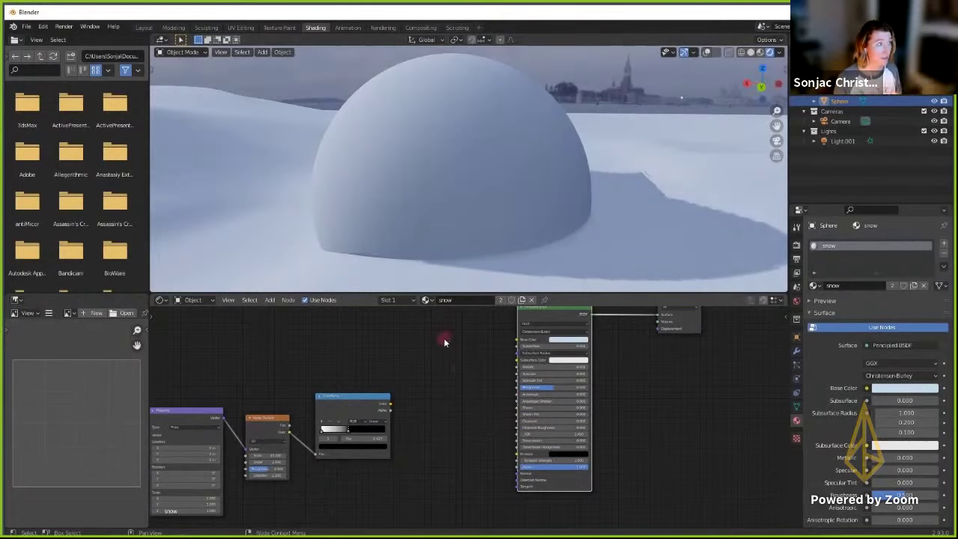
- Connect the ColorRamp's Color output to the Principled BSDF Metallic input
middle_click_drag(444, 342, 464, 394)
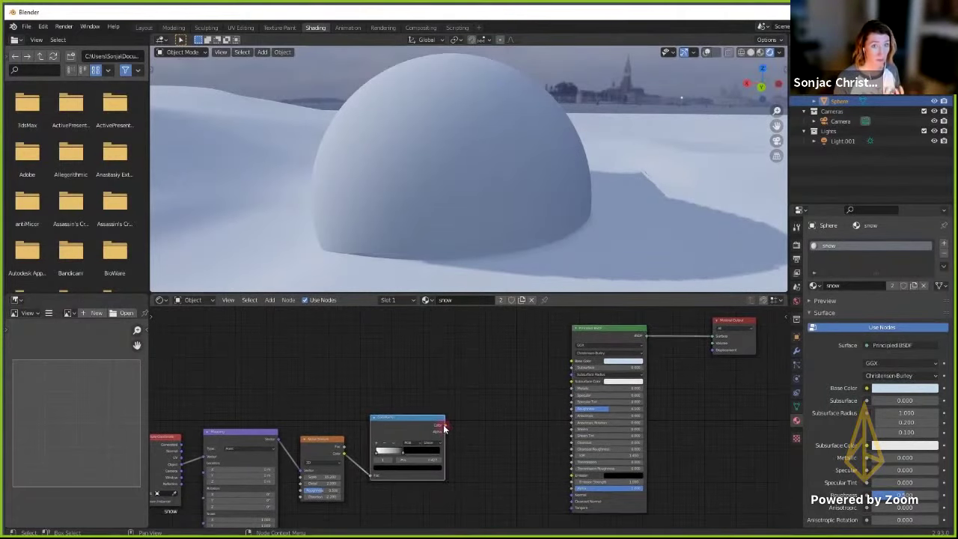
left_click_drag(444, 426, 570, 390)
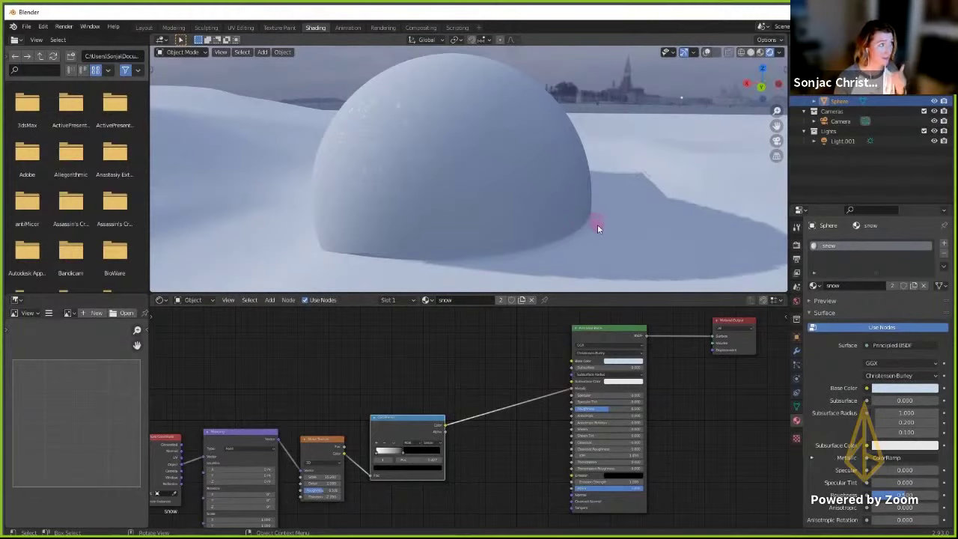
middle_click_drag(577, 218, 551, 231)
middle_click_drag(513, 381, 579, 341)
scroll(579, 340, "up", 2)
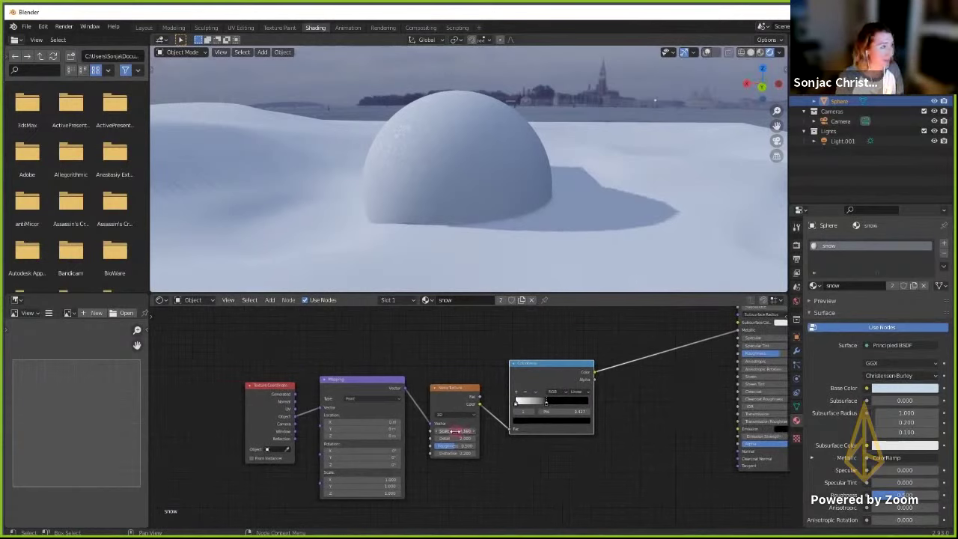
- Raise the noise Scale to about 28 and adjust the Principled BSDF Roughness
left_click_drag(444, 431, 513, 431)
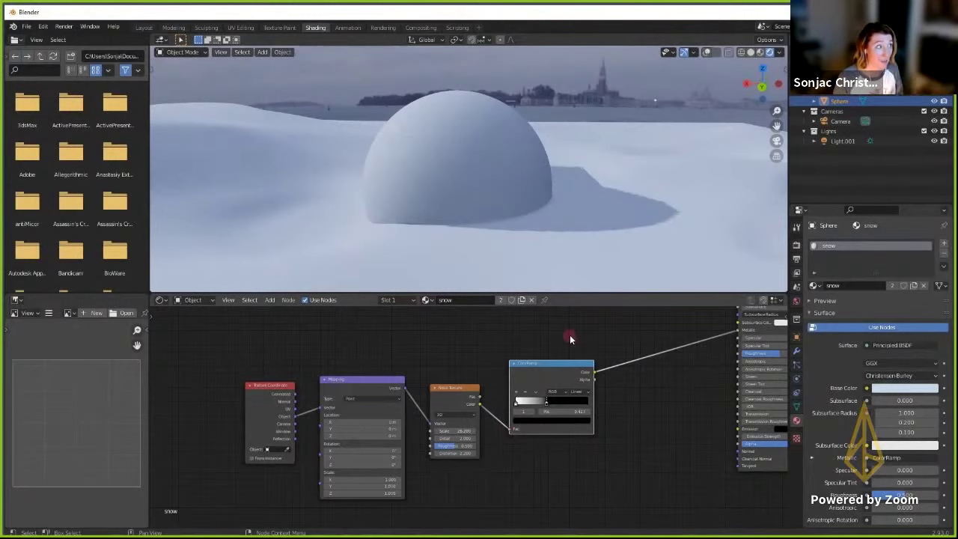
middle_click_drag(569, 335, 511, 350)
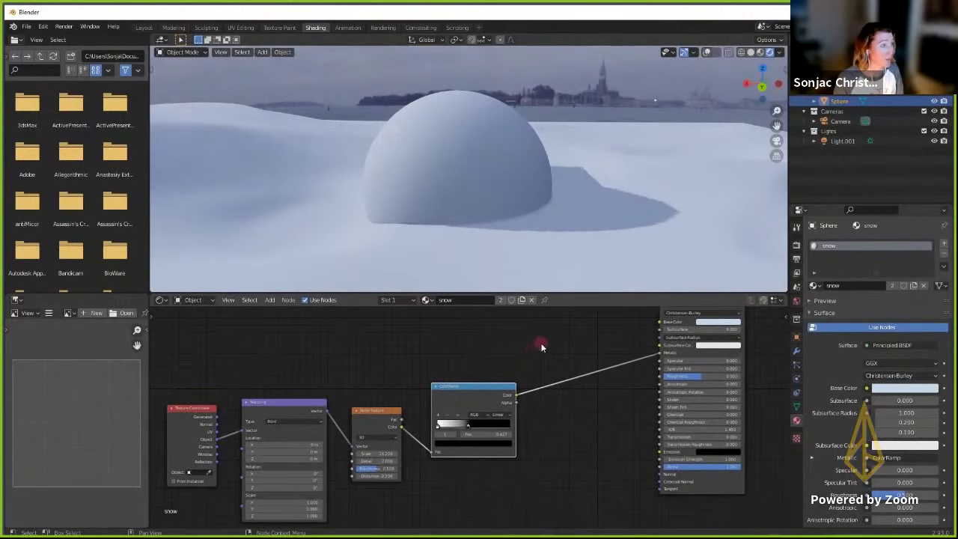
mouse_move(700, 375)
left_mouse_down()
mouse_move(668, 376)
mouse_move(700, 376)
left_mouse_up()
mouse_move(569, 206)
middle_mouse_down()
mouse_move(495, 203)
mouse_move(563, 210)
middle_mouse_up()
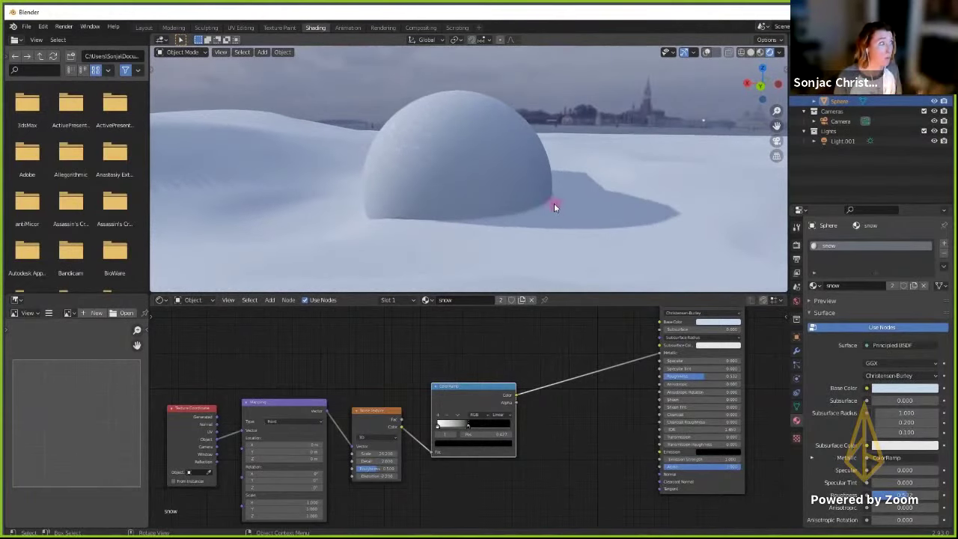
middle_click_drag(554, 208, 503, 203)
- Raise the Noise Texture scale further and shrink the ColorRamp's white range
middle_click_drag(425, 338, 513, 333)
left_click_drag(442, 434, 466, 437)
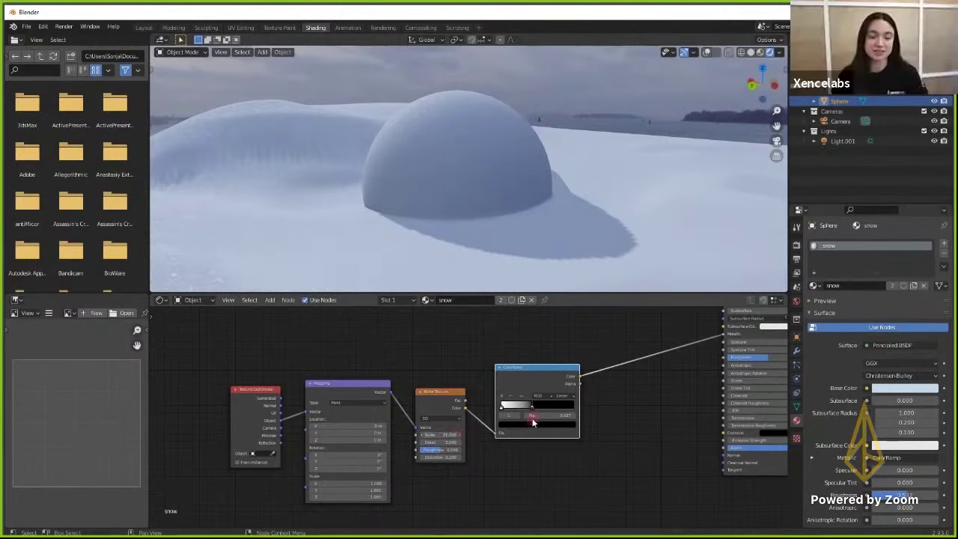
left_click_drag(531, 408, 529, 410)
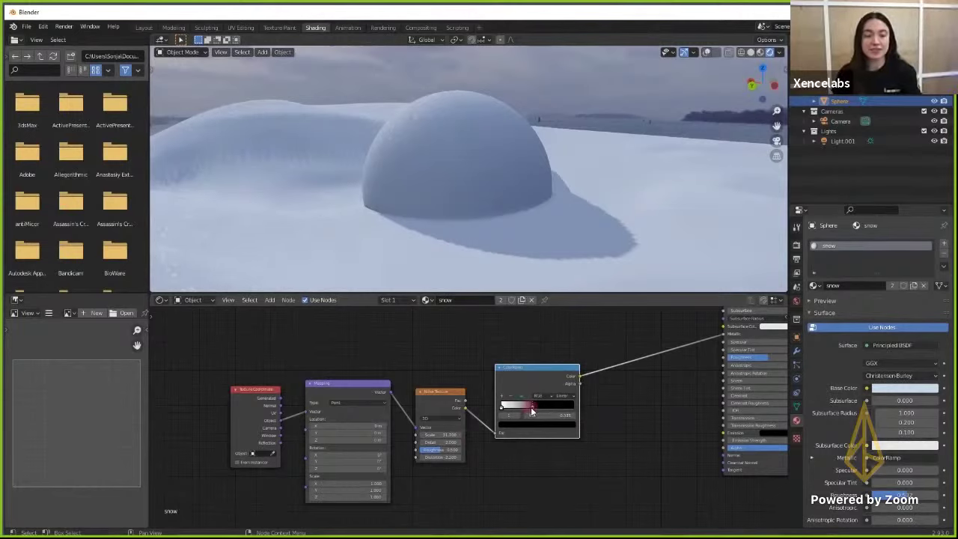
middle_click_drag(515, 175, 564, 229)
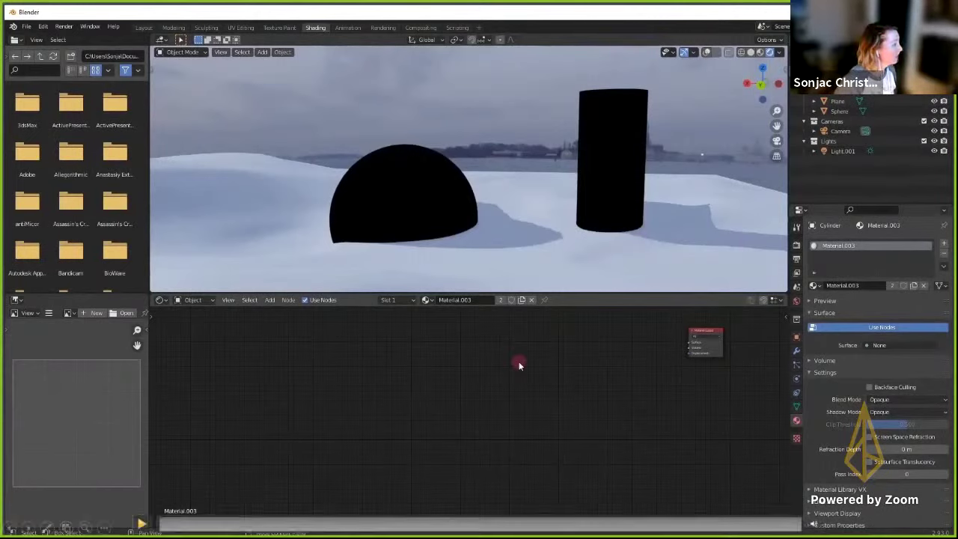
- Add a Diffuse BSDF node and connect it to the Material Output
key("shift+a")
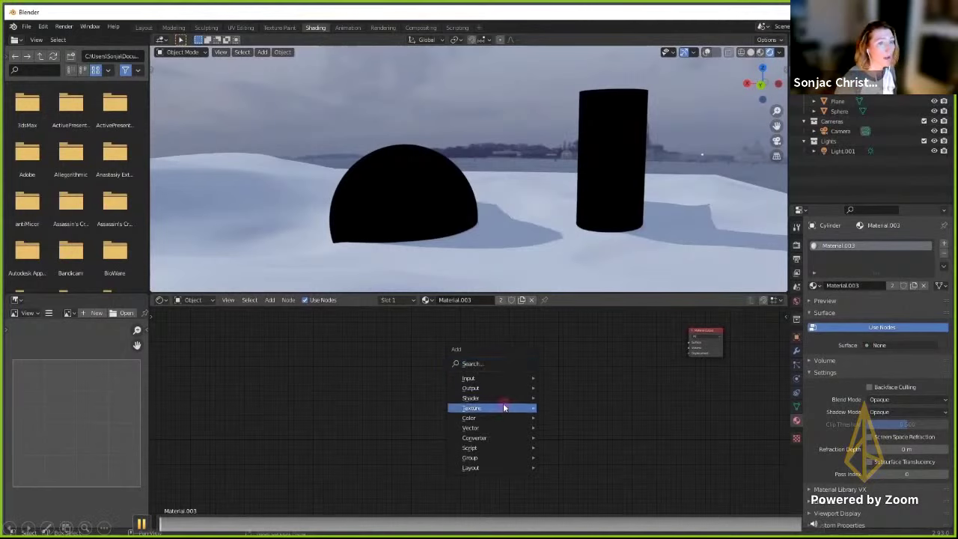
mouse_move(501, 398)
left_click(594, 244)
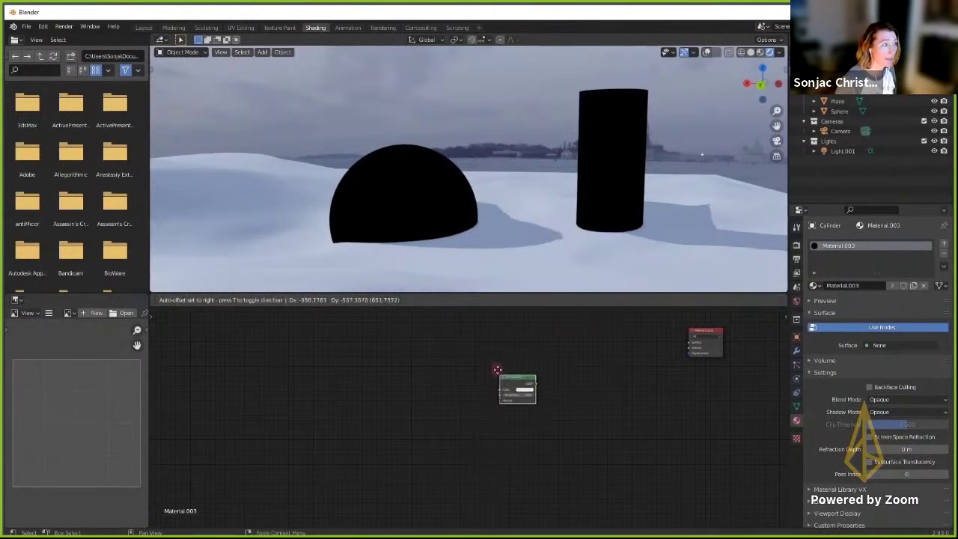
left_click(483, 374)
left_click_drag(521, 388, 689, 343)
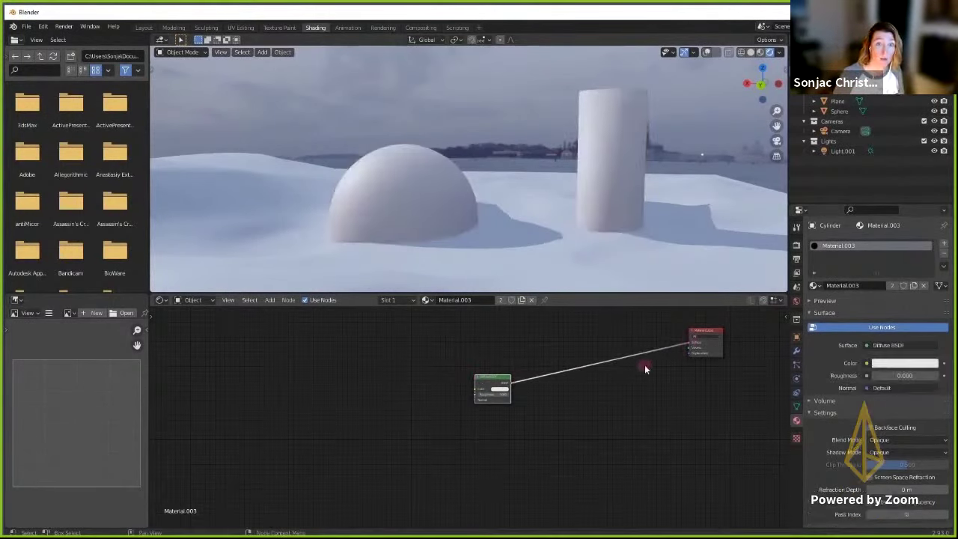
left_click_drag(500, 381, 464, 384)
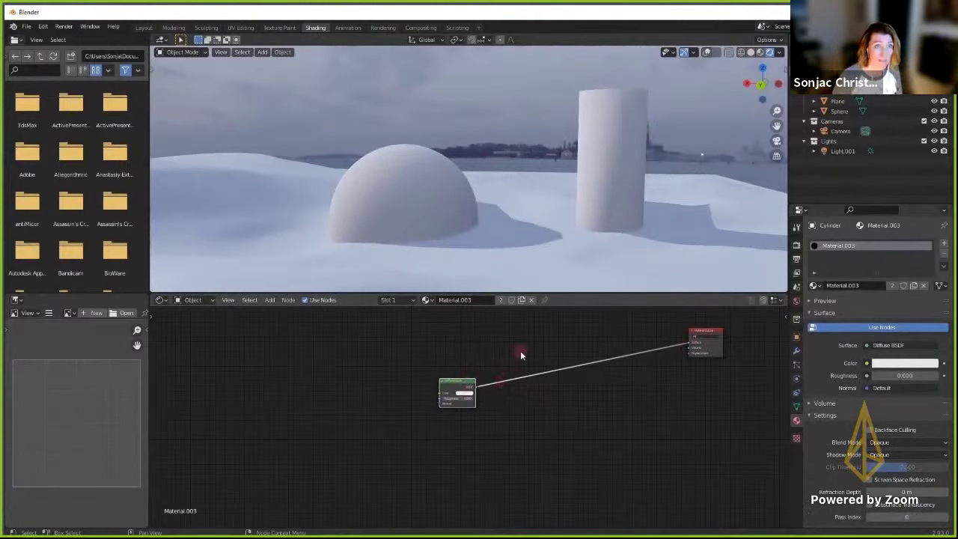
- Insert a Shader to RGB node on the link between Diffuse BSDF and output
key("shift+a")
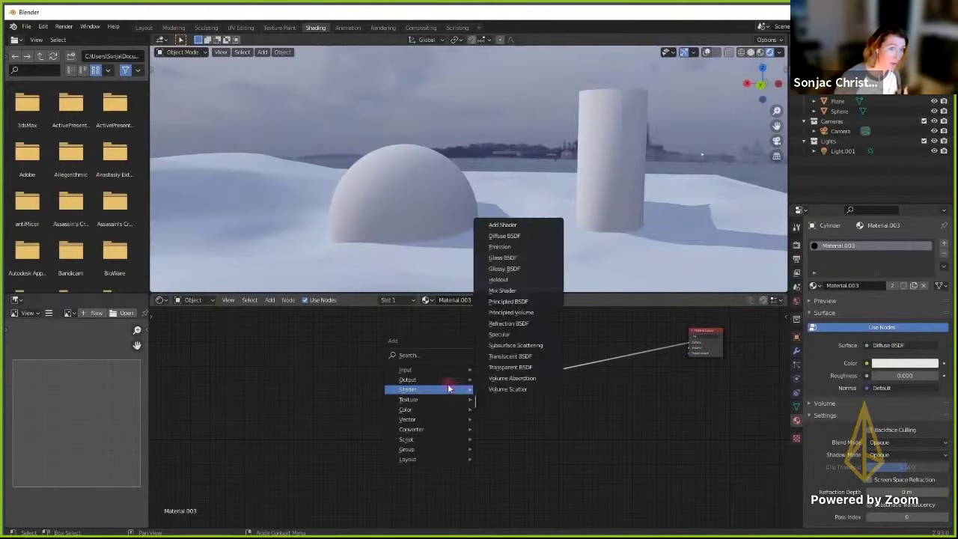
type("shader")
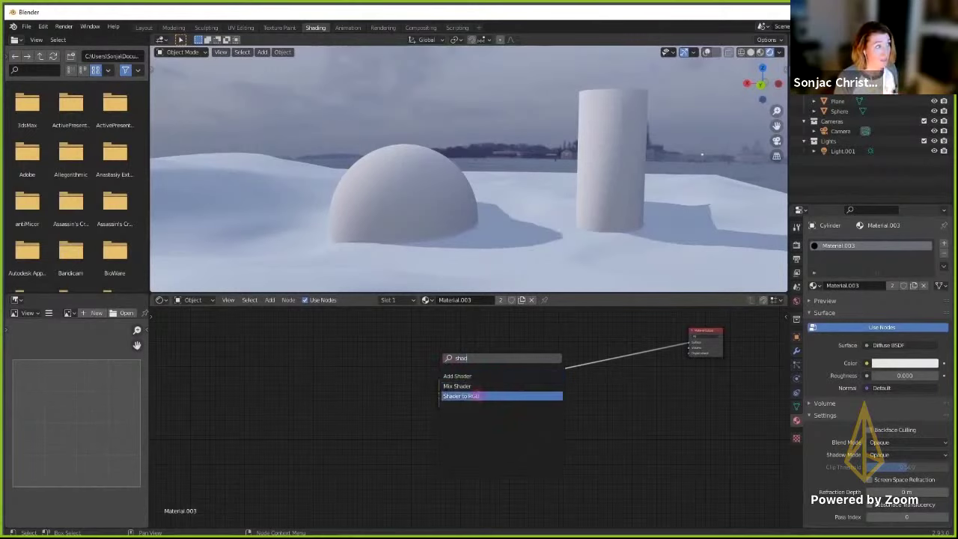
left_click(516, 395)
left_click(553, 403)
scroll(552, 348, "up", 3)
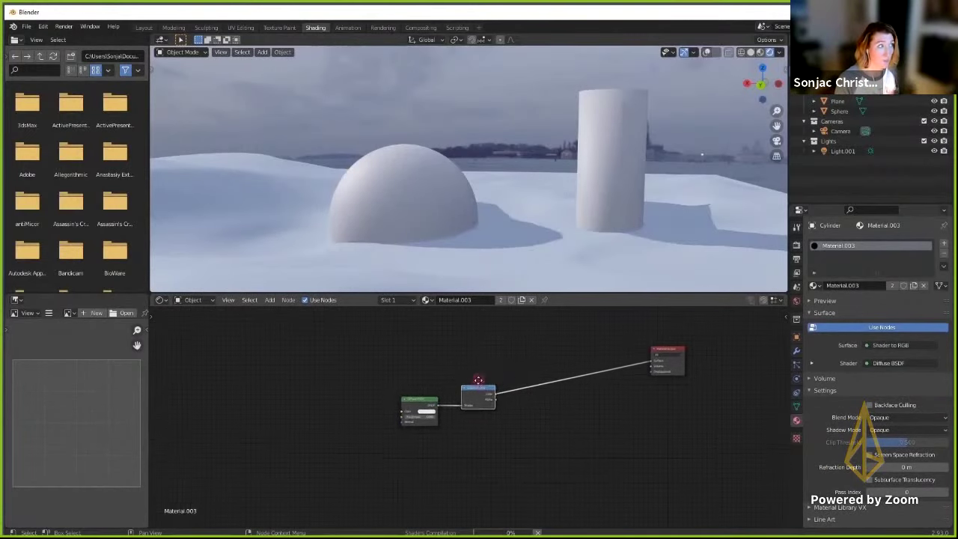
middle_click_drag(515, 313, 449, 345)
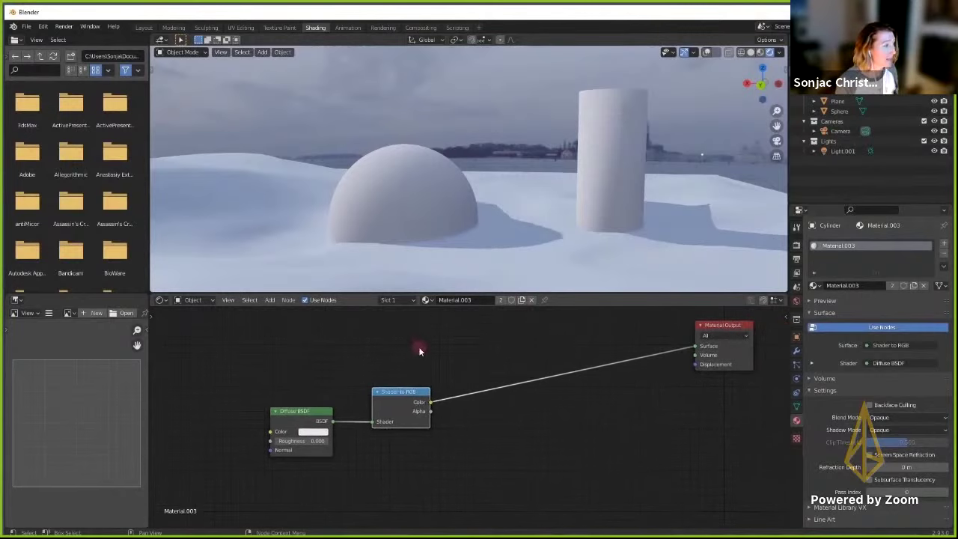
- Insert a ColorRamp node on the link after Shader to RGB
key("shift+a")
left_click(412, 396)
type("colo")
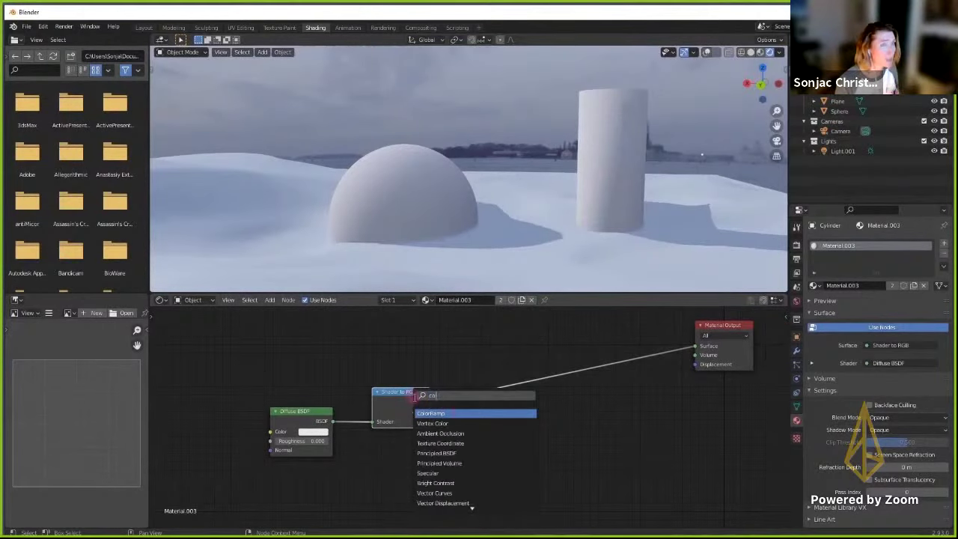
left_click(456, 413)
left_click(524, 370)
middle_click_drag(545, 336, 471, 330)
scroll(464, 378, "up", 1)
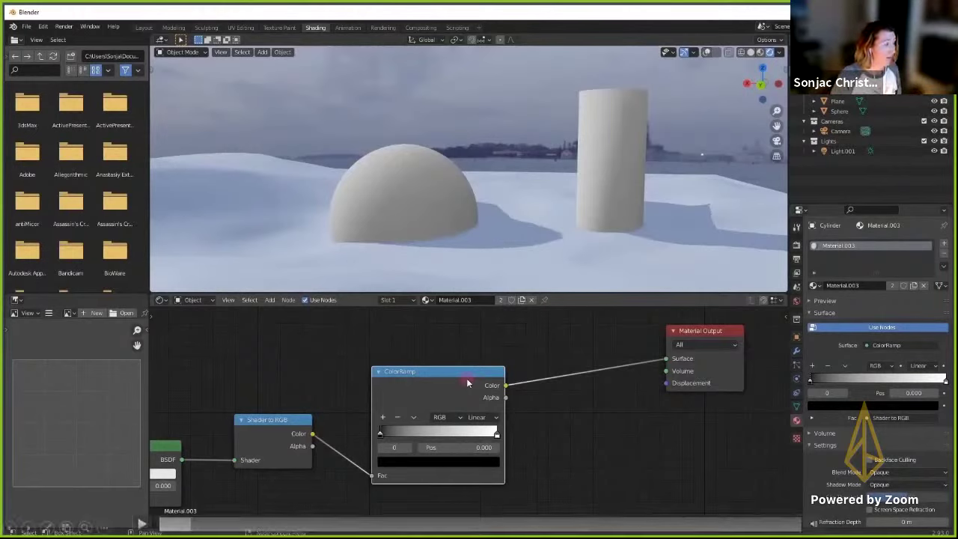
middle_click_drag(467, 378, 470, 363)
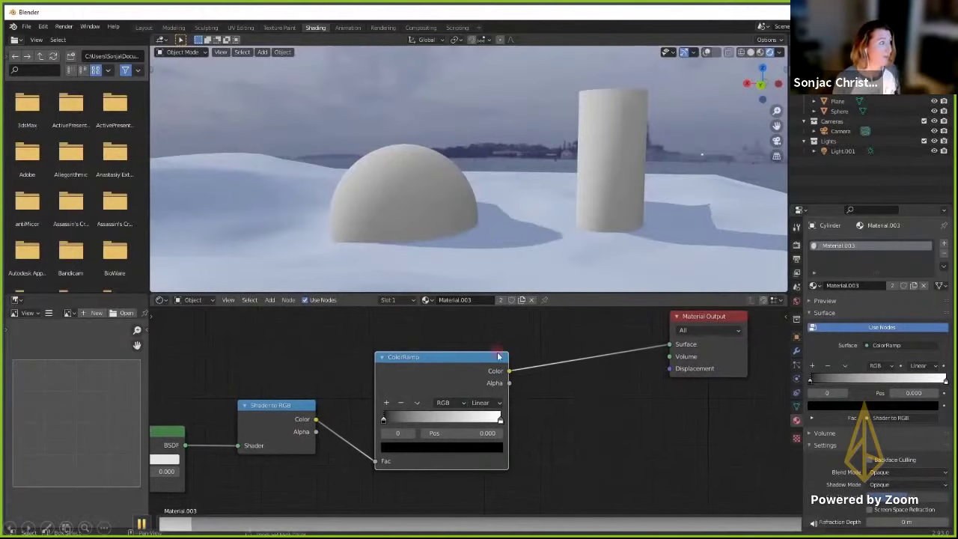
- Set the ColorRamp to Constant, move the white stop to about 0.318, and select the black stop's colour
left_click(481, 417)
left_click(488, 464)
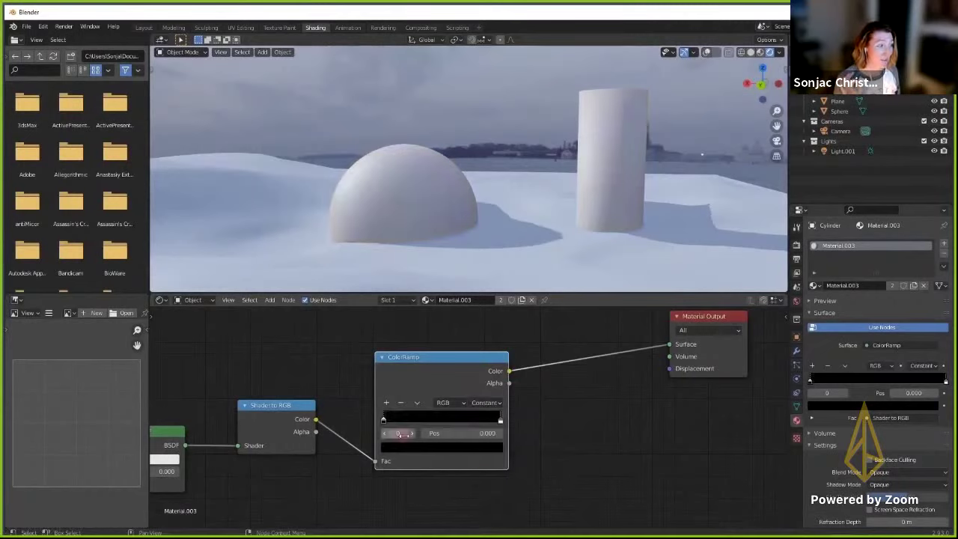
left_click_drag(500, 421, 416, 411)
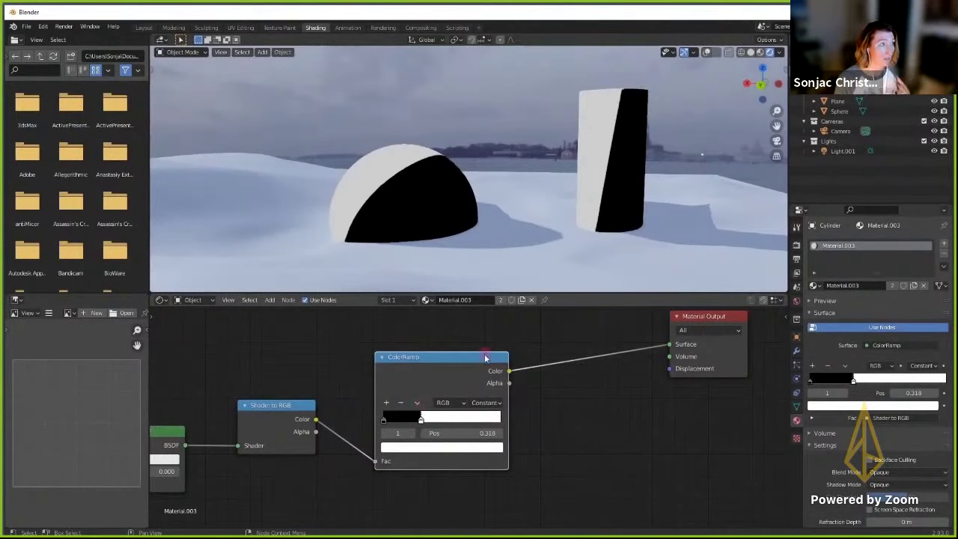
middle_click_drag(547, 349, 586, 338)
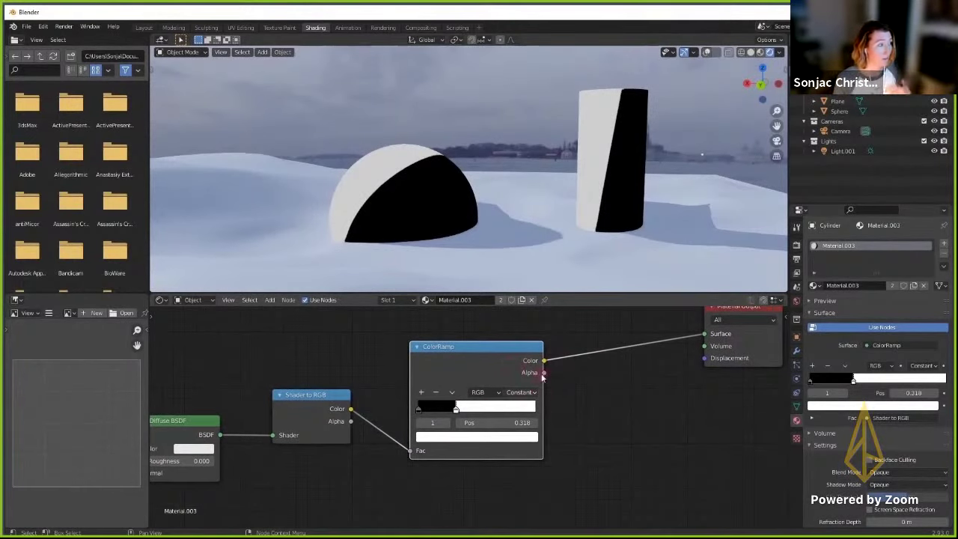
left_click(418, 411)
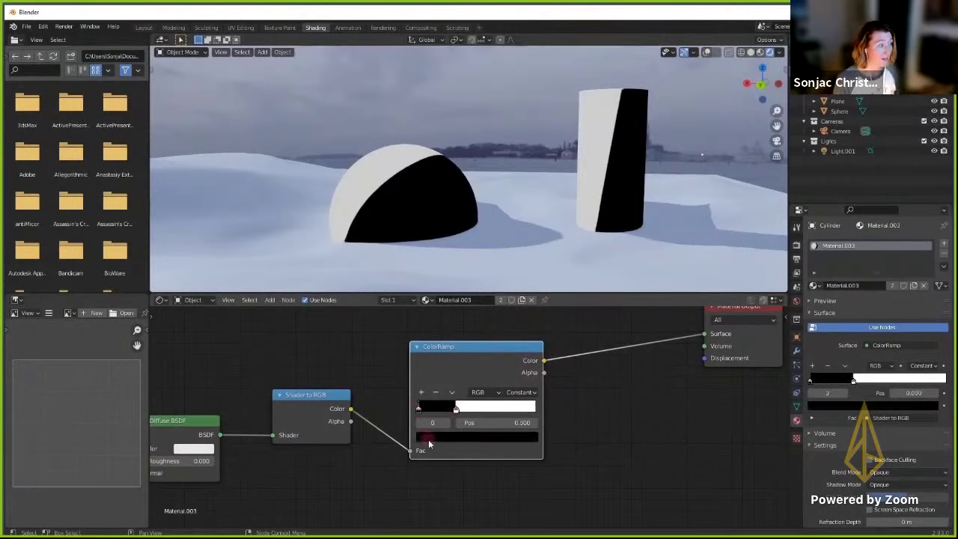
left_click(434, 437)
- Make the dark ColorRamp stop a muted, desaturated navy blue
left_click(514, 347)
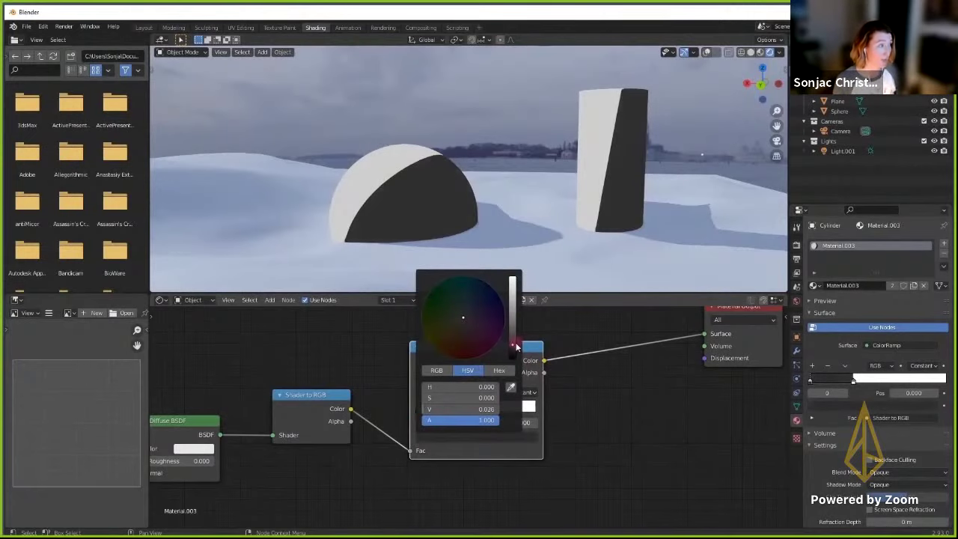
left_click_drag(470, 311, 485, 296)
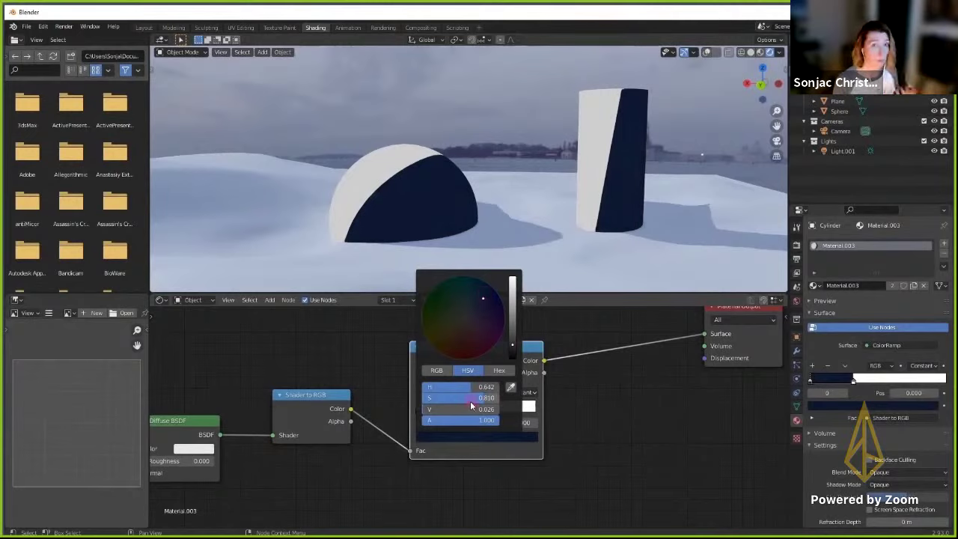
mouse_move(460, 402)
left_mouse_down()
mouse_move(440, 398)
mouse_move(443, 407)
left_mouse_up()
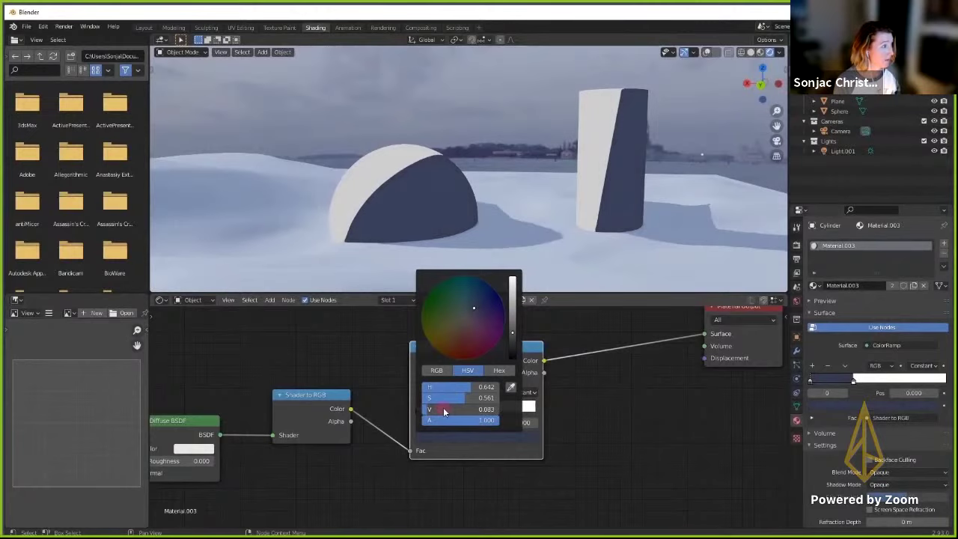
- Colour the light stop a brownish tan and slide it so the objects are mostly blue
left_click(456, 411)
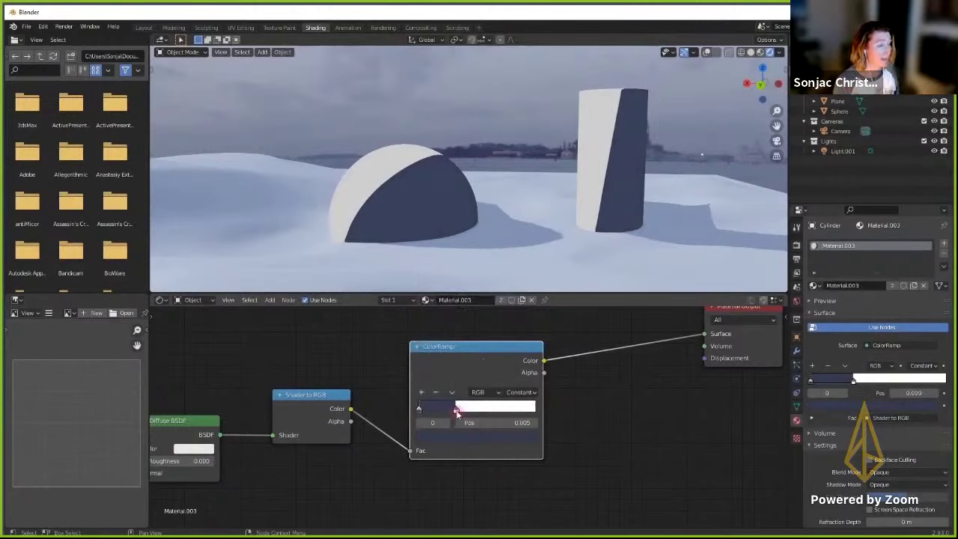
left_click(456, 409)
left_click(472, 437)
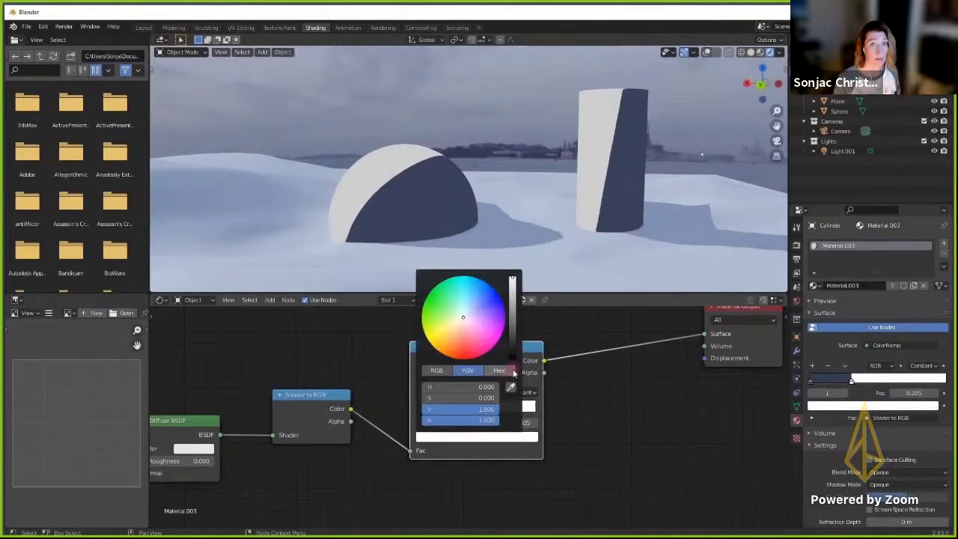
left_click_drag(463, 320, 461, 335)
left_click_drag(489, 410, 428, 415)
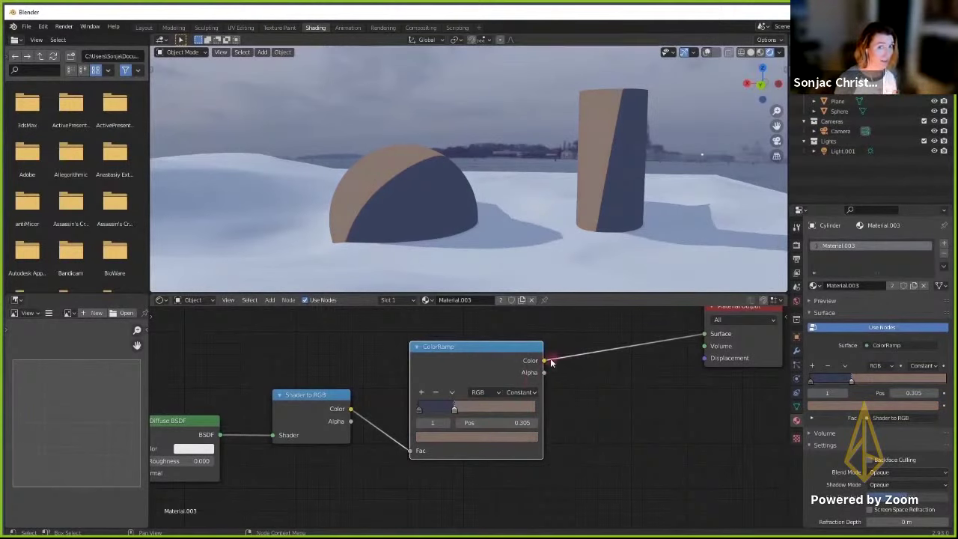
mouse_move(456, 408)
left_mouse_down()
mouse_move(515, 419)
mouse_move(457, 405)
left_mouse_up()
scroll(566, 357, "down", 3)
- Rotate Light.001 around the Z axis, then reselect the Sphere
scroll(584, 425, "down", 2)
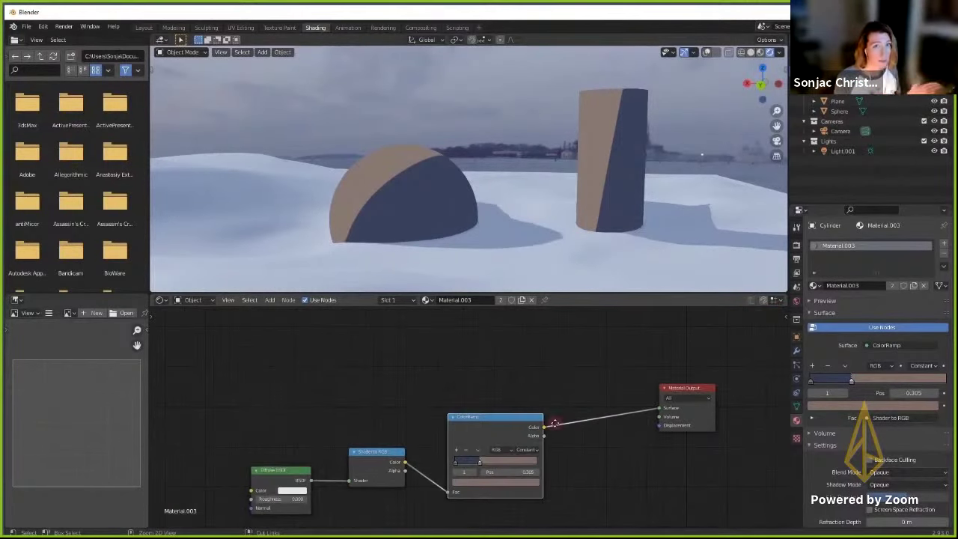
mouse_move(562, 252)
middle_mouse_down()
mouse_move(613, 254)
mouse_move(549, 256)
mouse_move(566, 254)
middle_mouse_up()
left_click(842, 150)
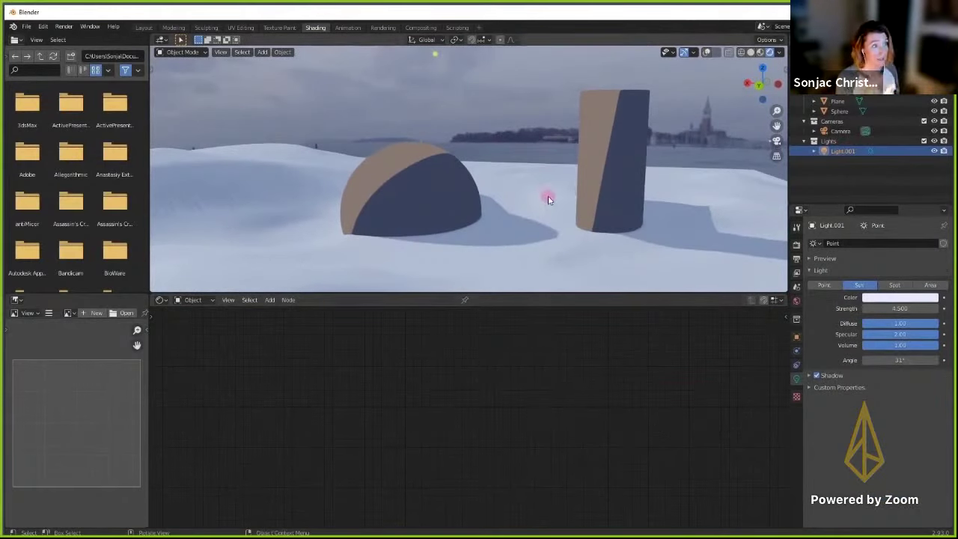
key("r")
key("z")
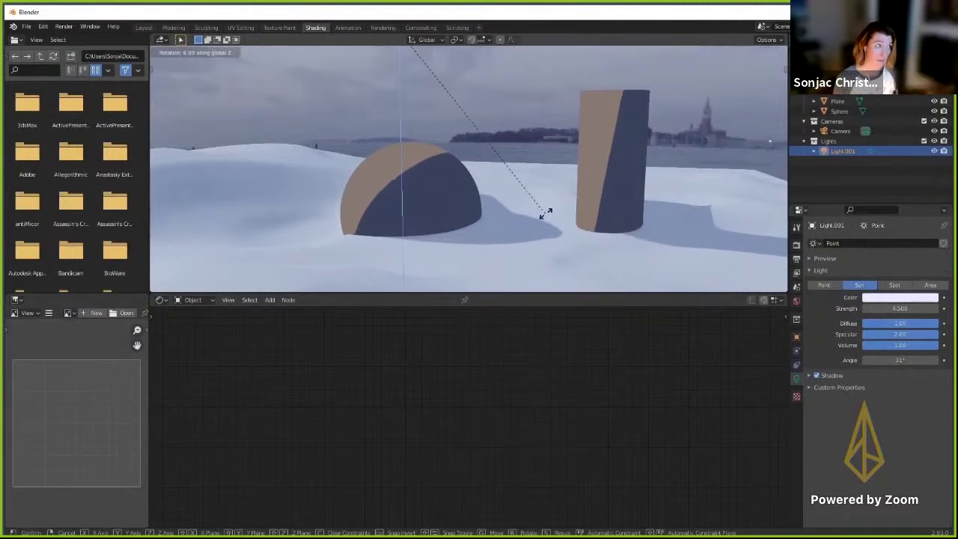
left_click(540, 211)
left_click(465, 210)
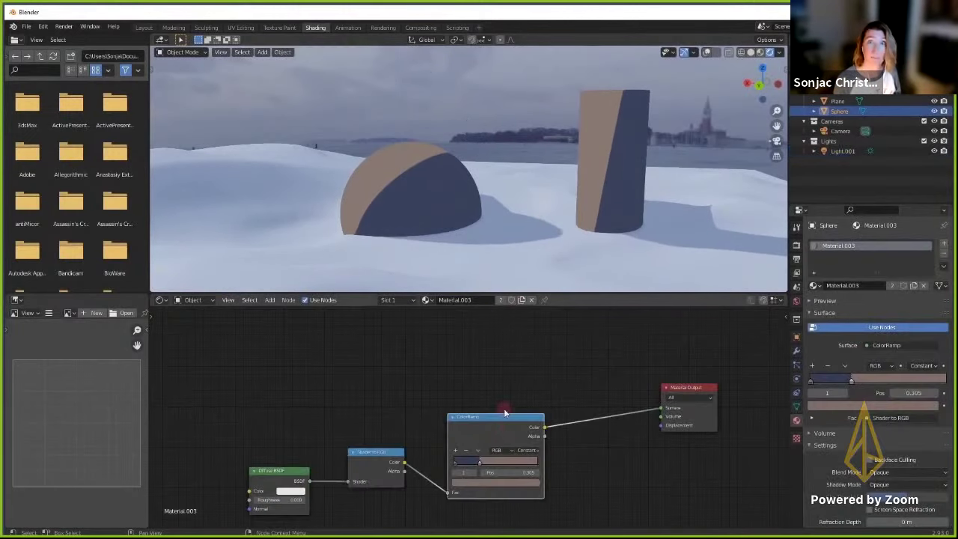
- Shift the toon nodes left, then select all of the Plane's snow material nodes
middle_click_drag(505, 412, 514, 373, "ctrl")
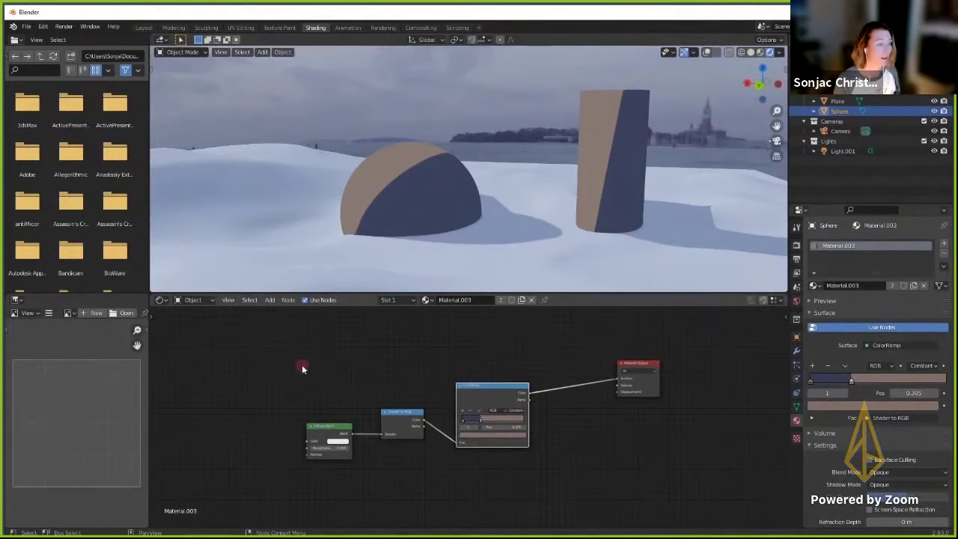
left_click_drag(282, 360, 509, 488)
left_click_drag(503, 401, 461, 393)
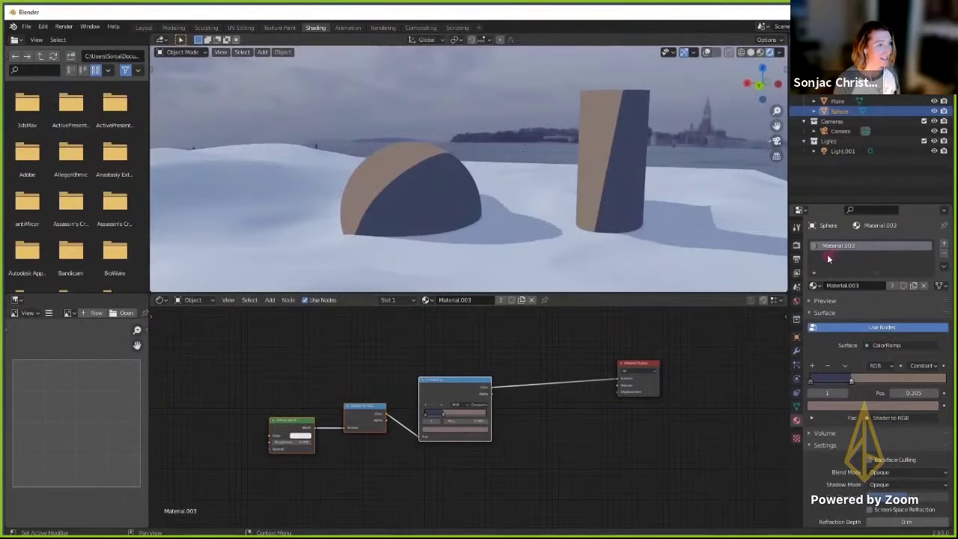
left_click(738, 250)
scroll(524, 369, "down", 3)
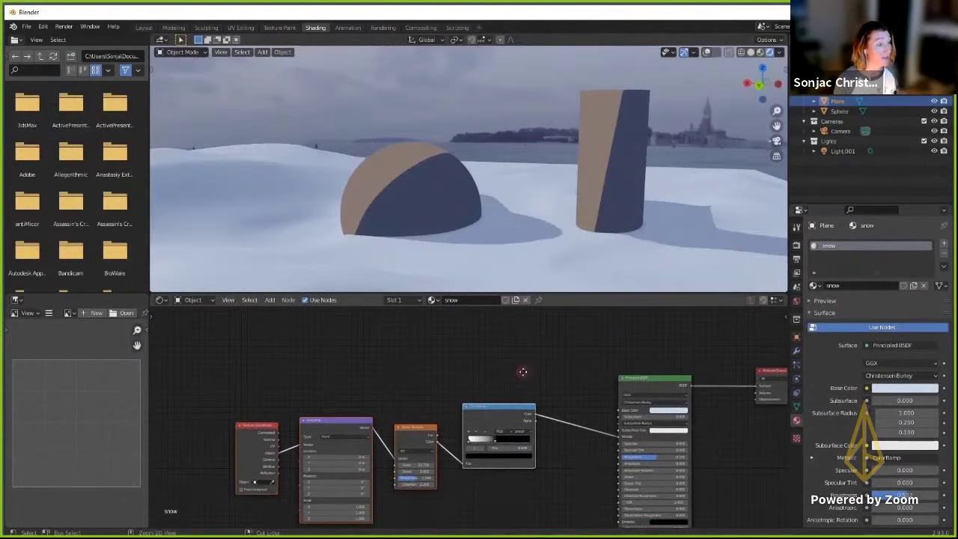
left_click_drag(252, 381, 588, 522)
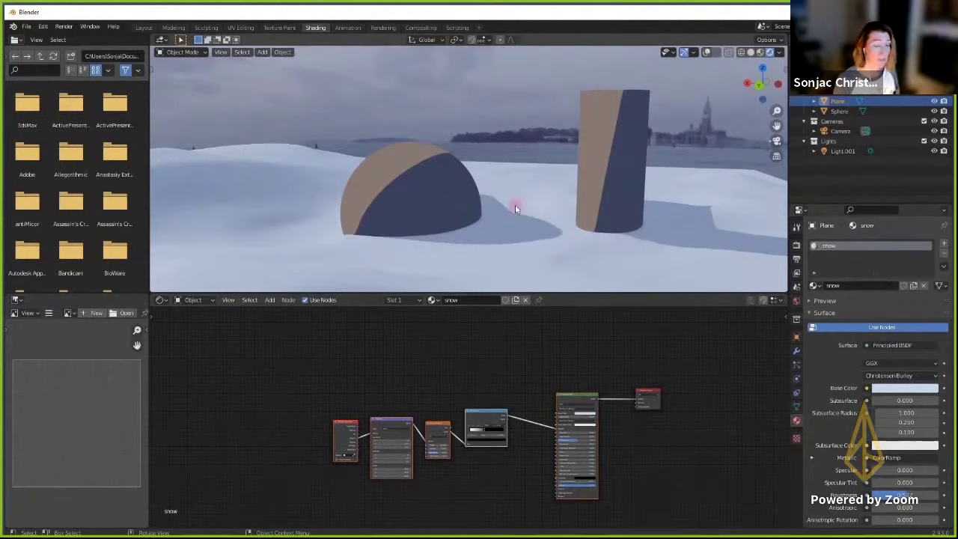
- Paste the snow nodes into Material.003 and place them below the toon chain
left_click(434, 199)
key("Home")
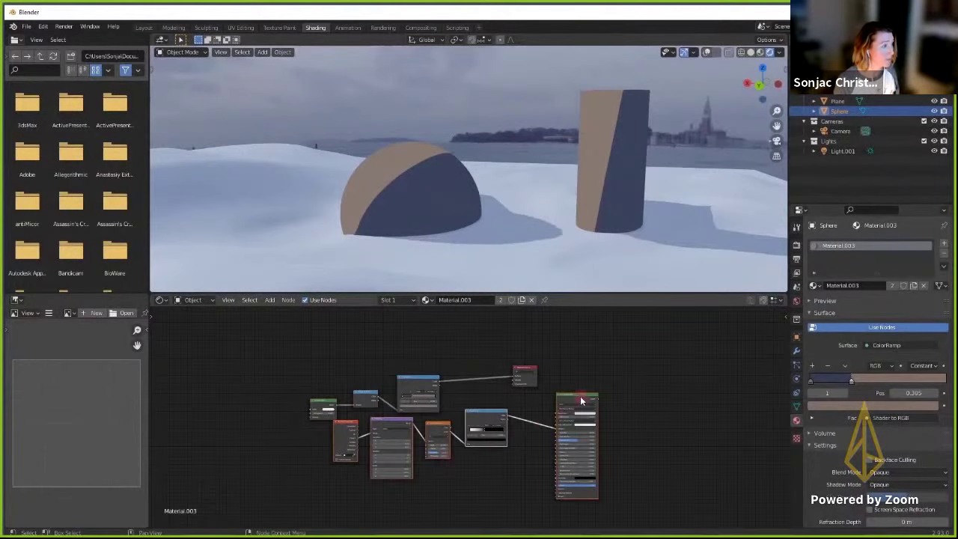
left_click_drag(581, 401, 426, 436)
middle_click_drag(481, 386, 544, 379)
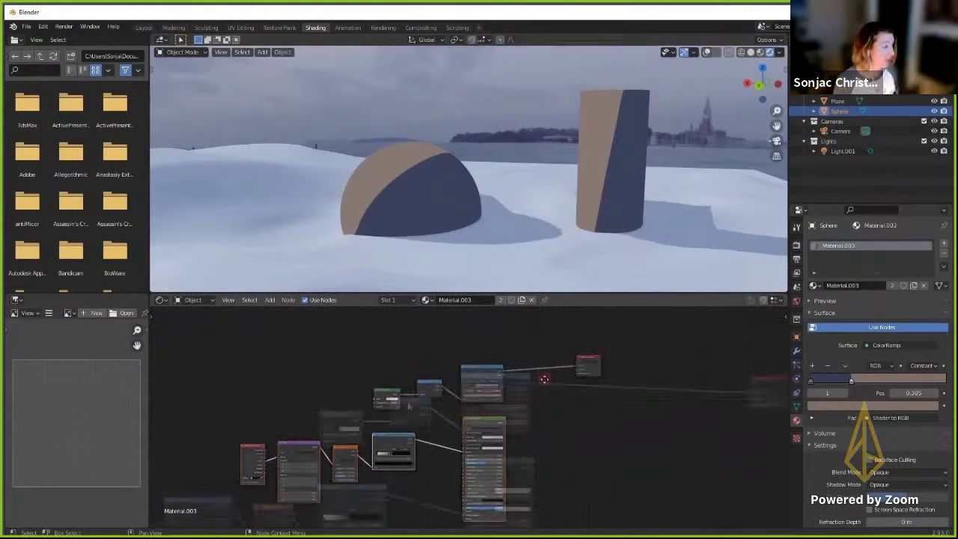
scroll(544, 379, "up", 4)
middle_click_drag(412, 364, 461, 391)
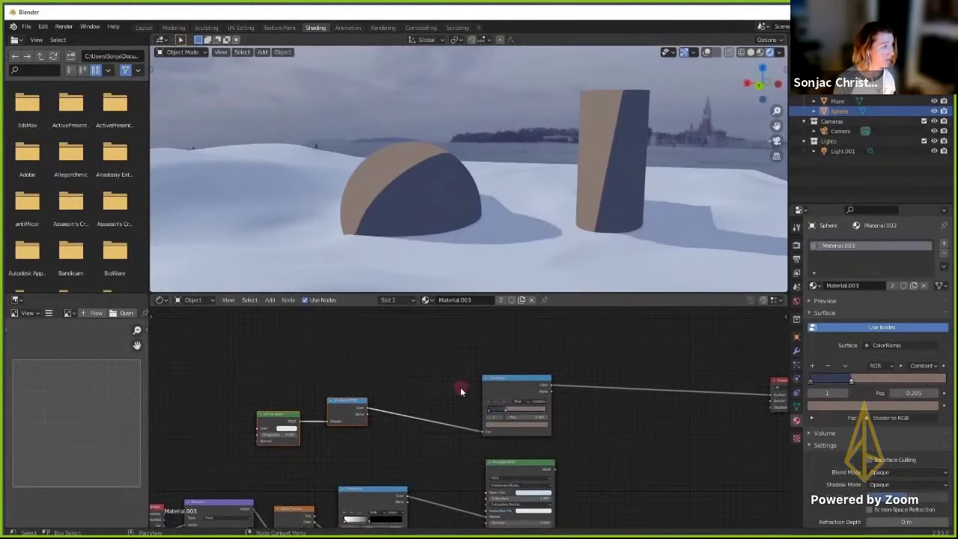
scroll(461, 390, "up", 3)
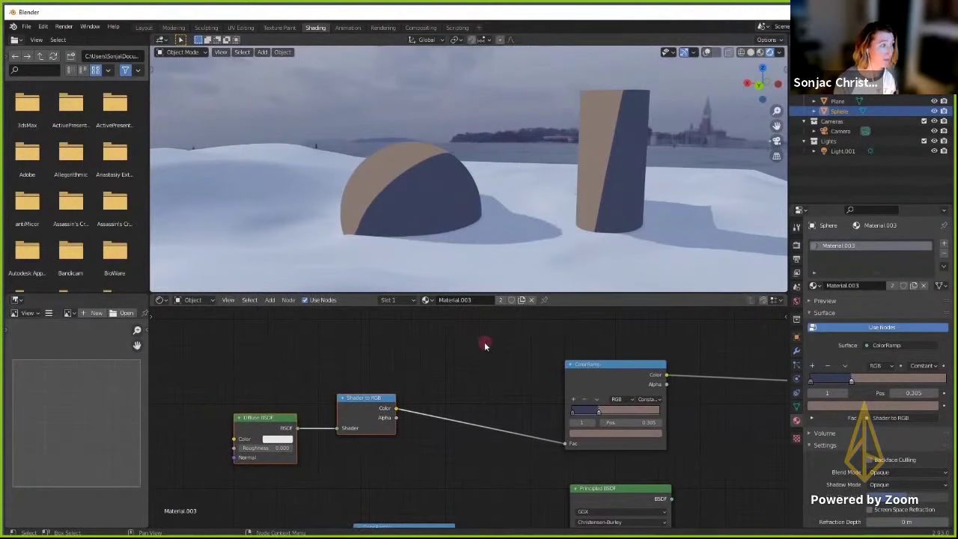
- Add a Musgrave Texture on the link into ColorRamp Fac and preview its output on the objects
left_click(271, 300)
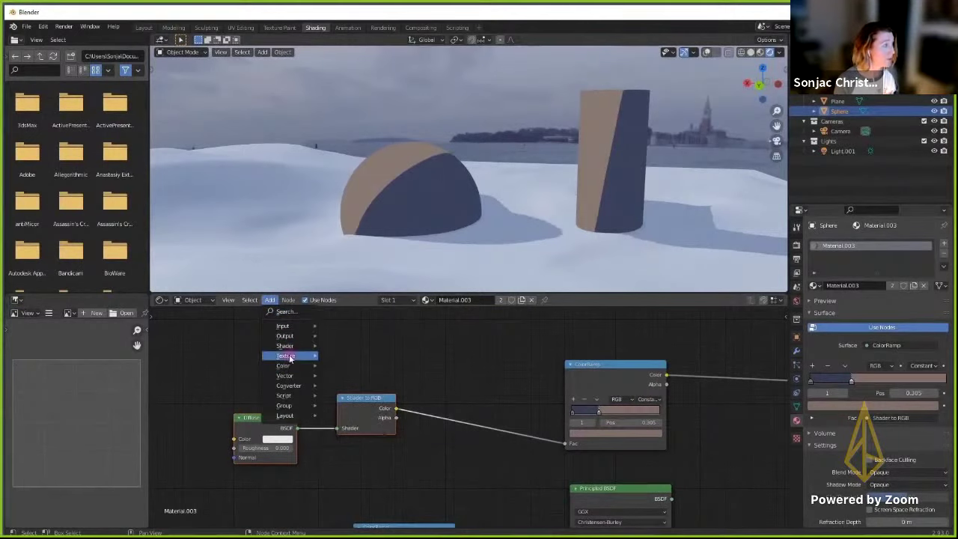
mouse_move(290, 359)
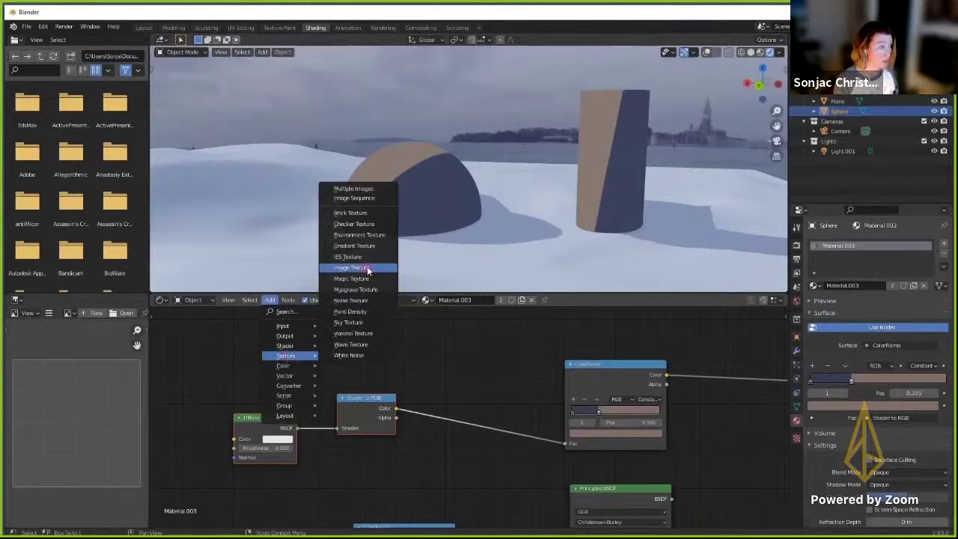
left_click(364, 294)
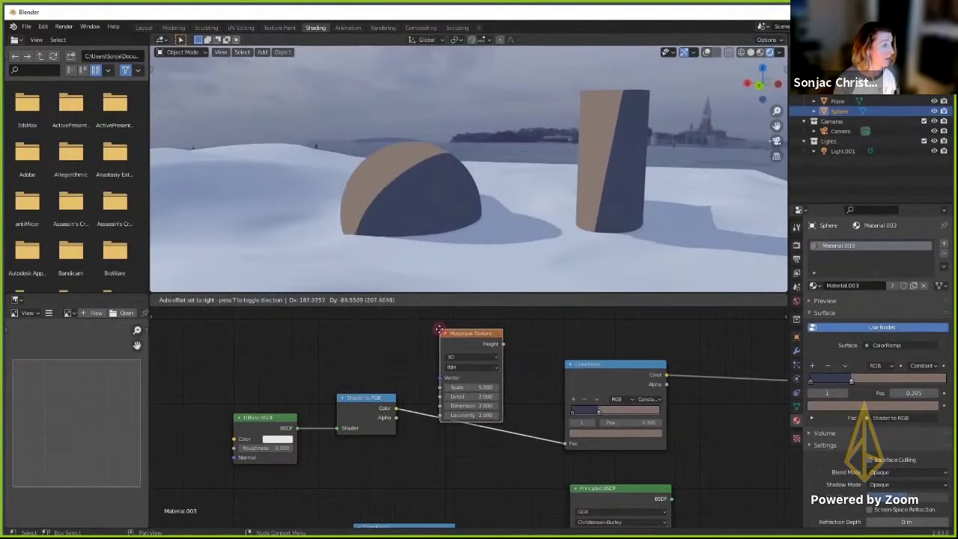
left_click(438, 351)
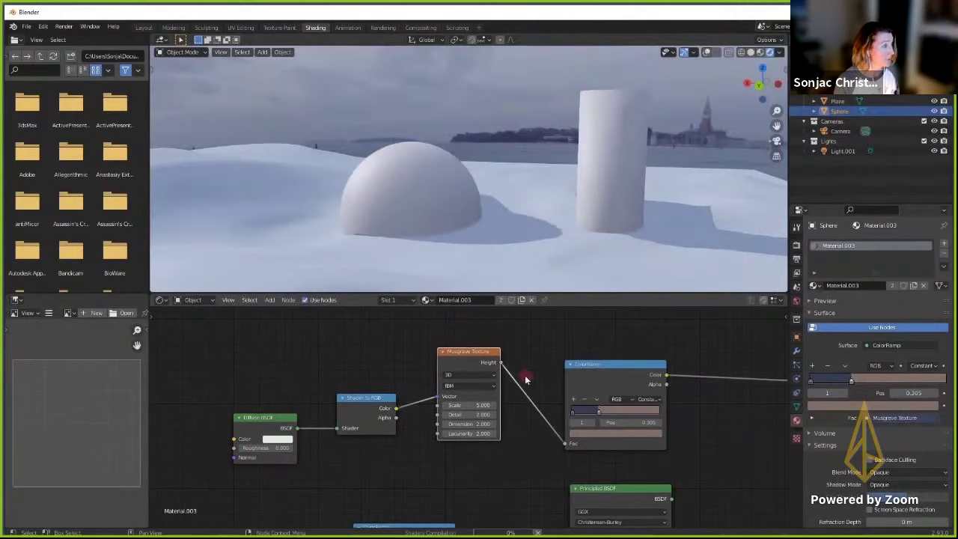
left_click(469, 359, "ctrl+shift")
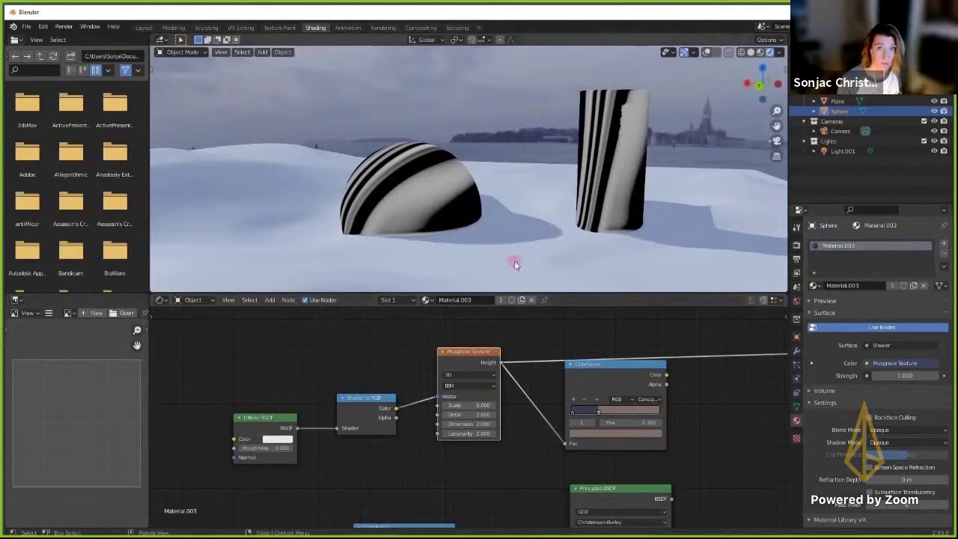
- Set Musgrave Scale 24.1, Detail 8.3, Dimension 0.49 and Lacunarity 2.12
left_click_drag(480, 405, 573, 403)
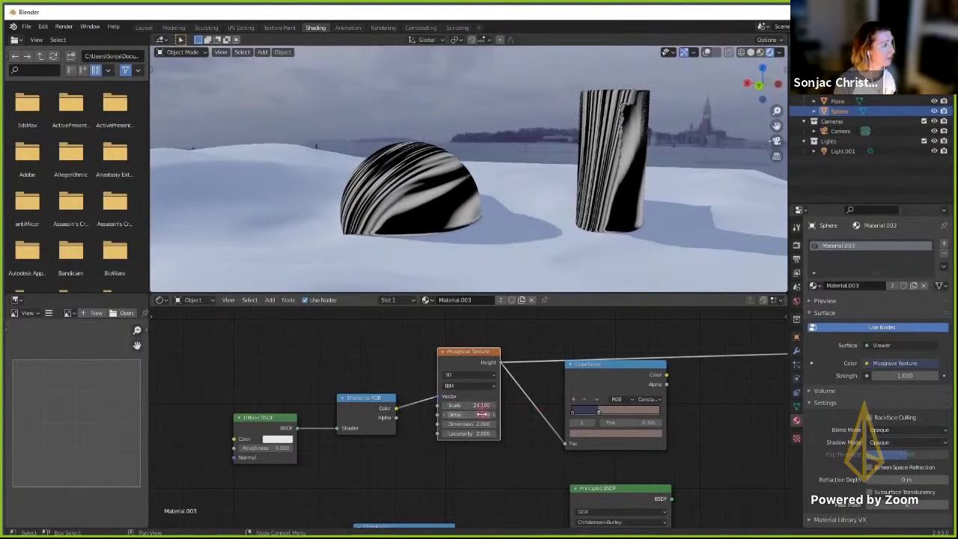
left_click_drag(495, 414, 378, 414)
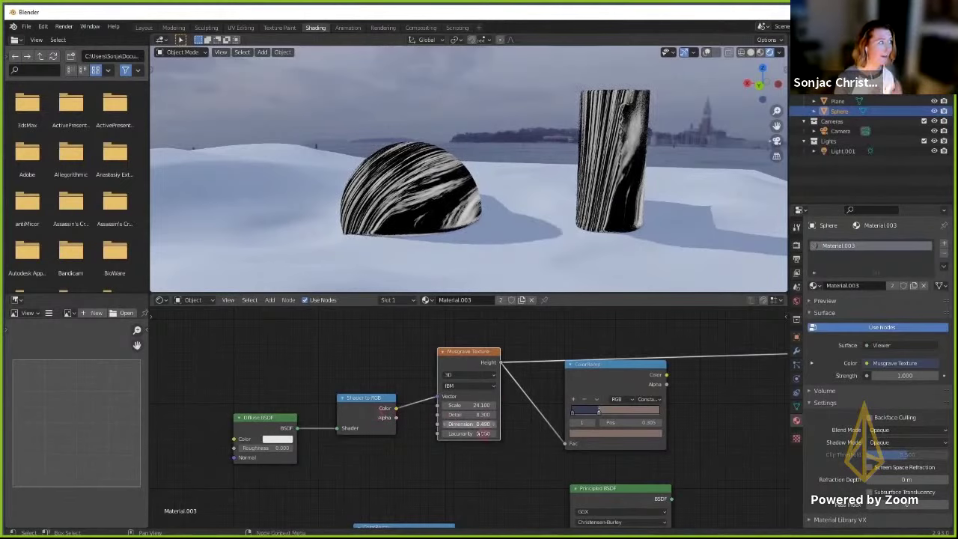
left_click_drag(479, 433, 480, 433)
scroll(413, 372, "right", 5)
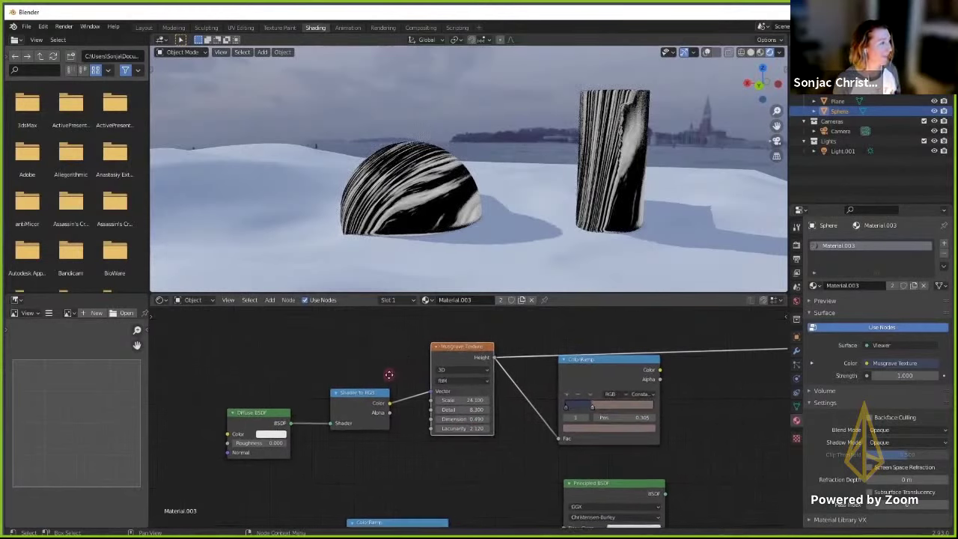
- Preview the ColorRamp again, linking Shader to RGB Color to its Fac and moving Musgrave aside
left_click(539, 367, "ctrl+shift")
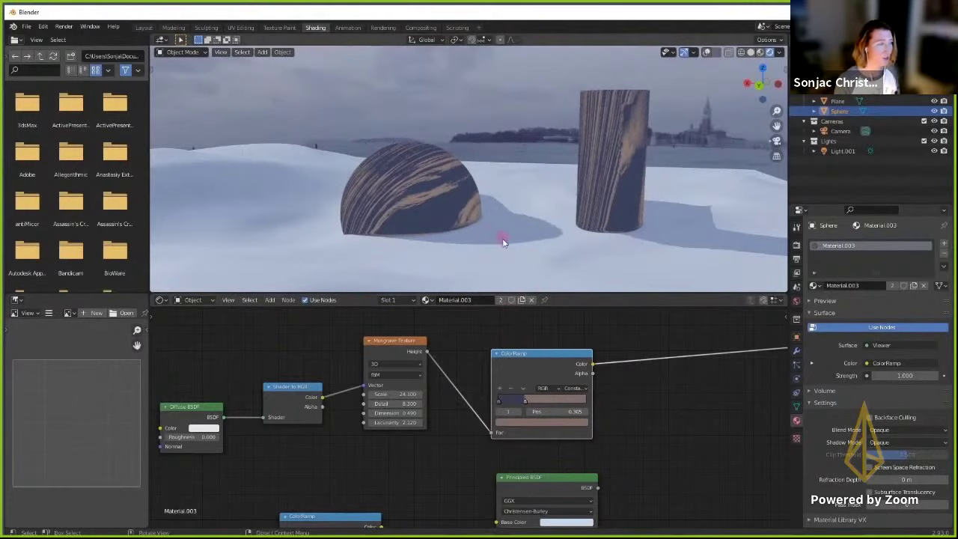
middle_click_drag(503, 239, 542, 240)
middle_click_drag(372, 330, 512, 342)
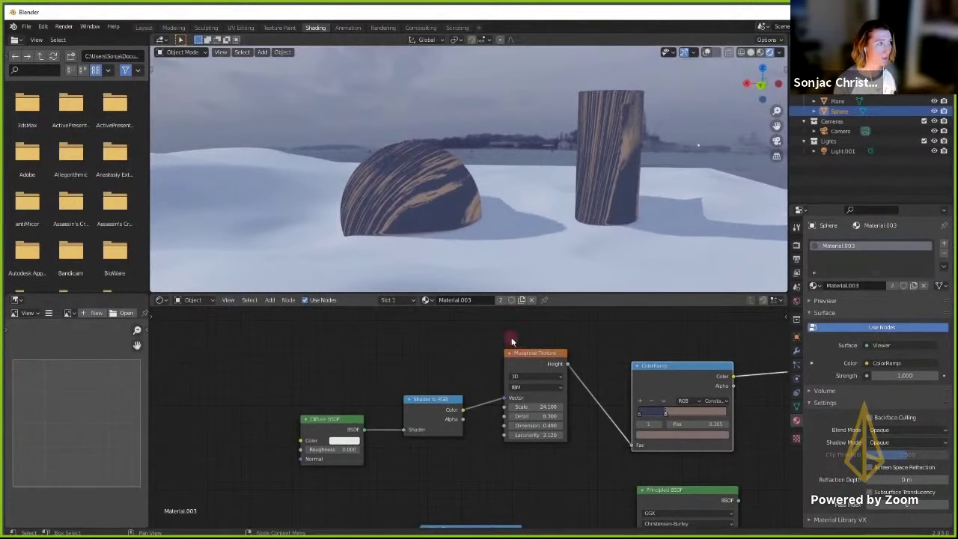
left_click_drag(529, 374, 536, 362)
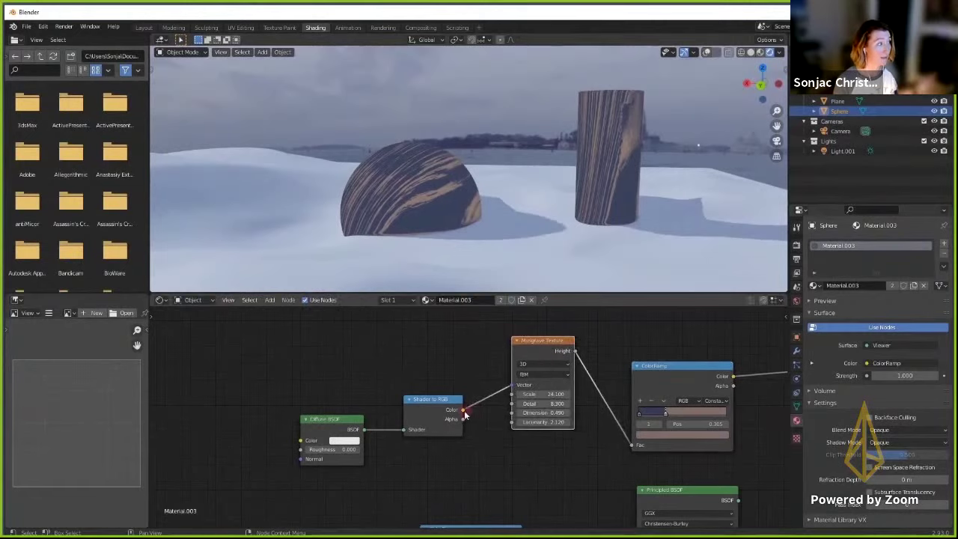
left_click_drag(462, 410, 638, 450)
left_click_drag(547, 346, 230, 337)
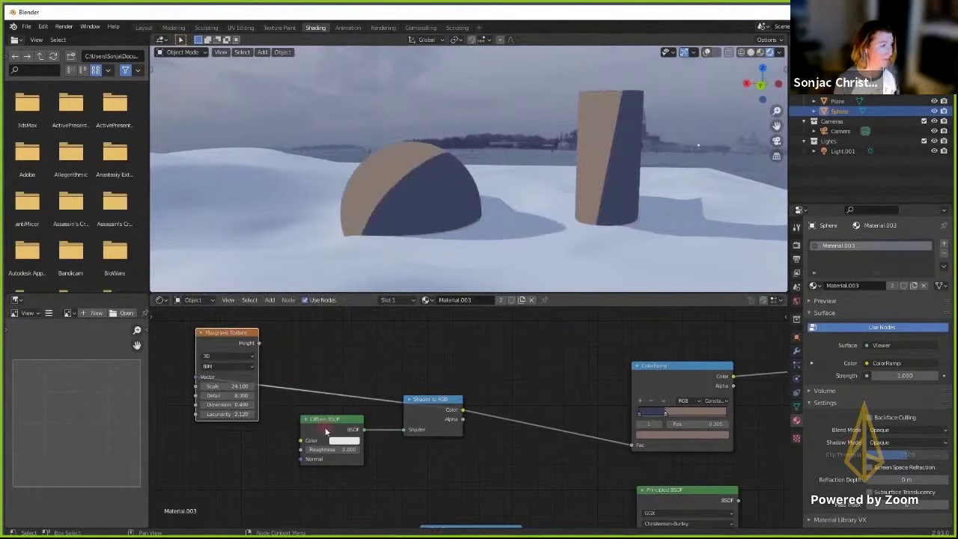
left_click_drag(300, 440, 234, 382)
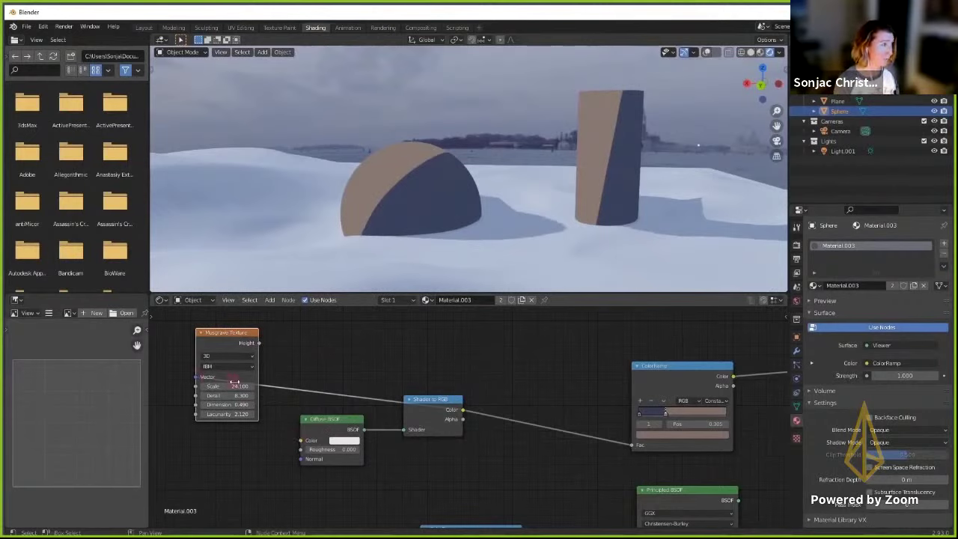
left_click(467, 413)
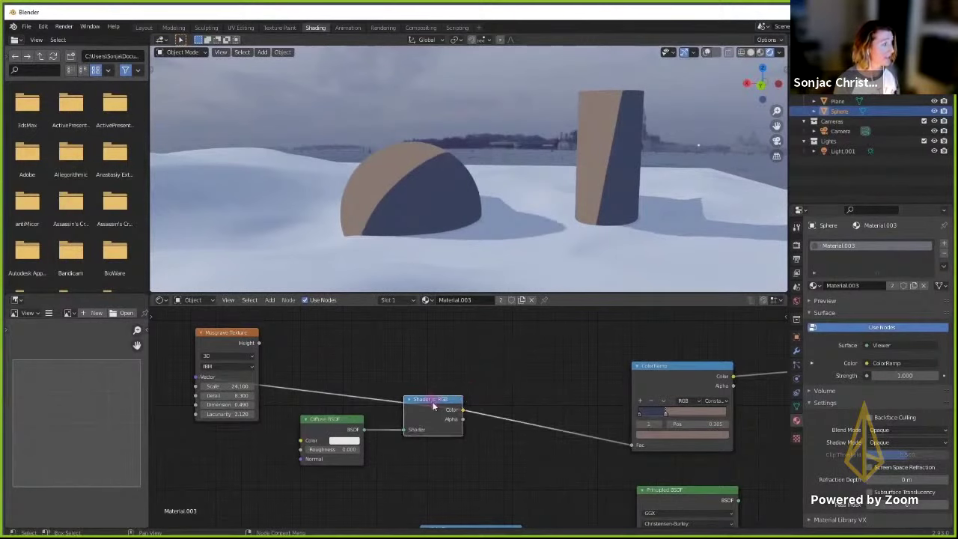
- Rearrange the Musgrave and Diffuse nodes and preview Musgrave Height as black-and-white speckles
left_click_drag(432, 402, 484, 398)
left_click_drag(221, 364, 399, 370)
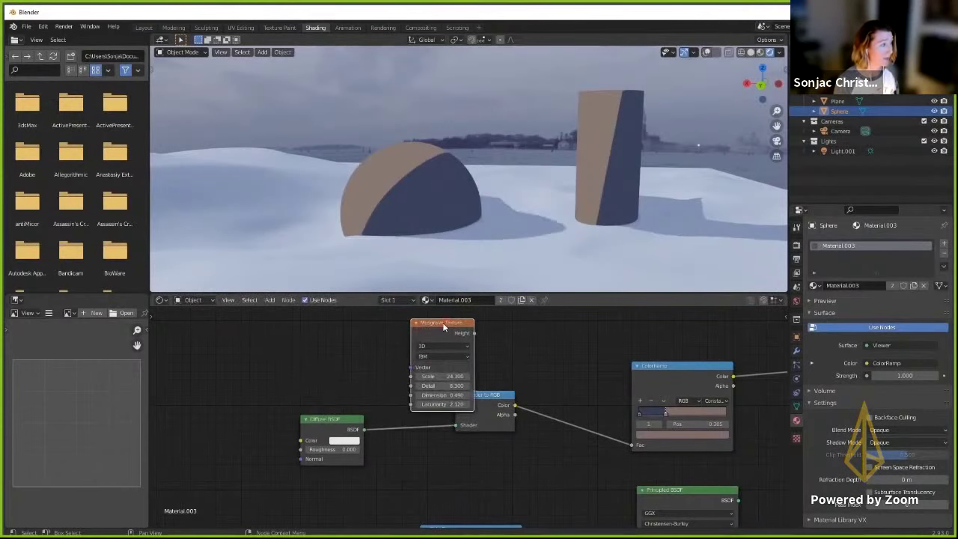
left_click_drag(443, 327, 209, 401)
mouse_move(241, 411)
left_mouse_down()
mouse_move(259, 440)
mouse_move(301, 441)
left_mouse_up()
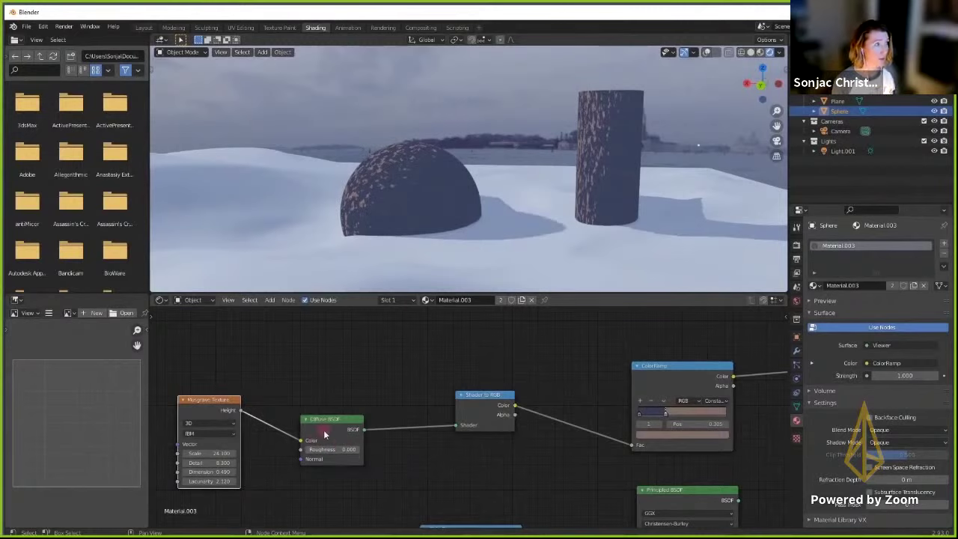
left_click_drag(328, 433, 343, 414)
middle_click_drag(459, 216, 457, 235)
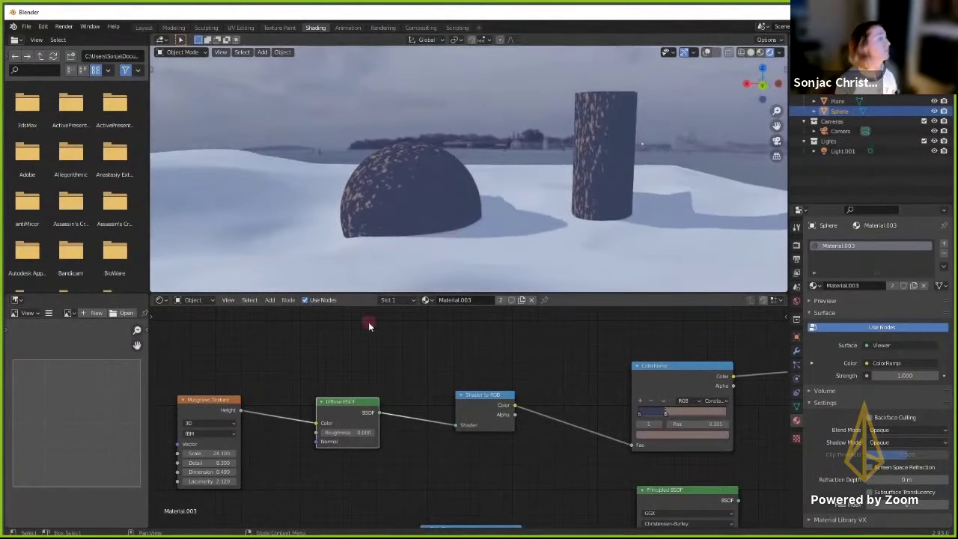
scroll(356, 336, "left", 5)
left_click(311, 382, "ctrl+shift")
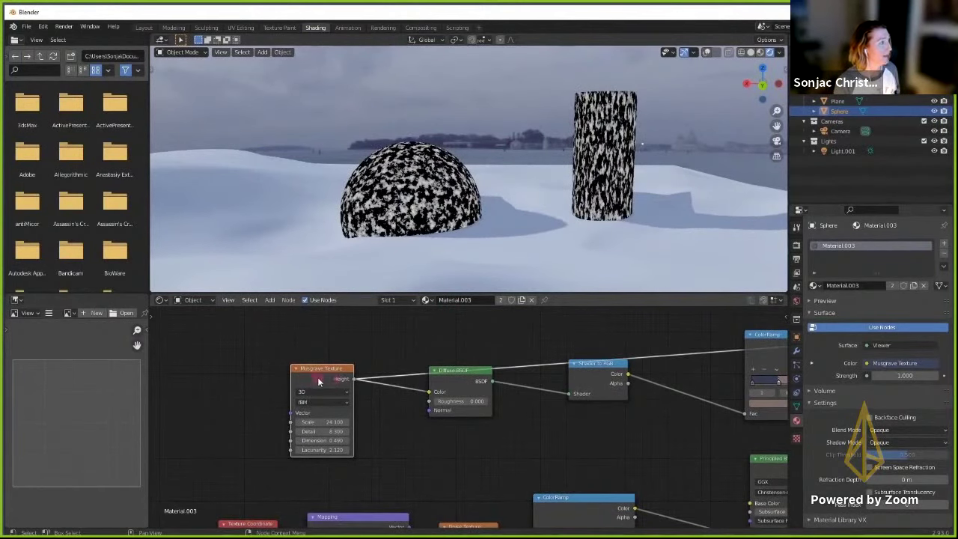
- Add Texture Coordinate and Mapping with Ctrl+T, use Object coordinates, and scale to 0.8, 0.63, 0.11
key("ctrl+t")
middle_click_drag(387, 327, 547, 325)
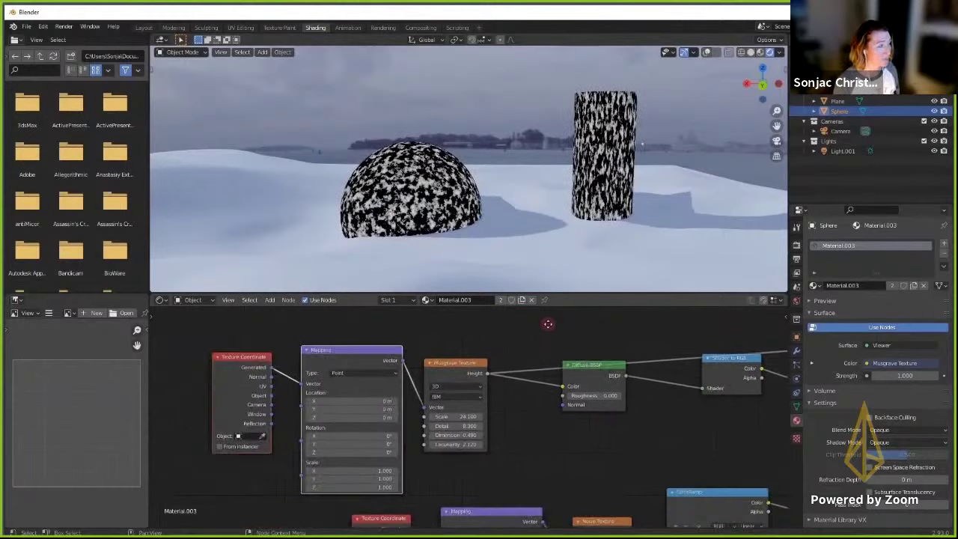
left_click_drag(240, 362, 183, 373)
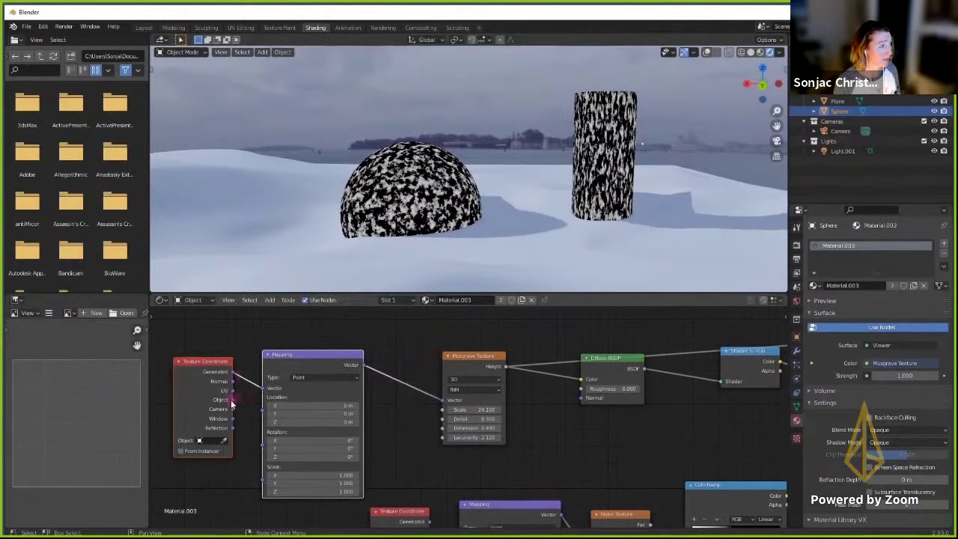
left_click_drag(232, 400, 263, 388)
left_click_drag(322, 358, 338, 342)
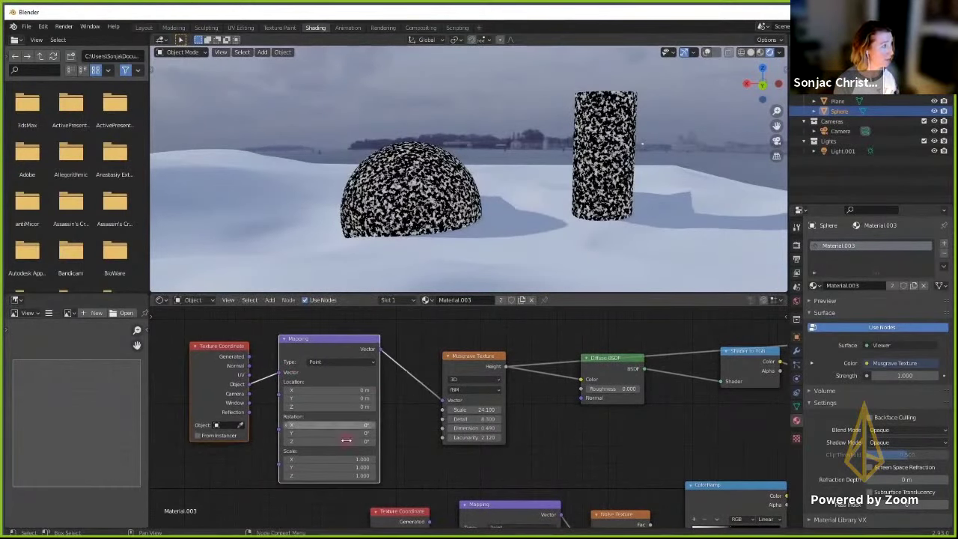
left_click_drag(356, 475, 314, 481)
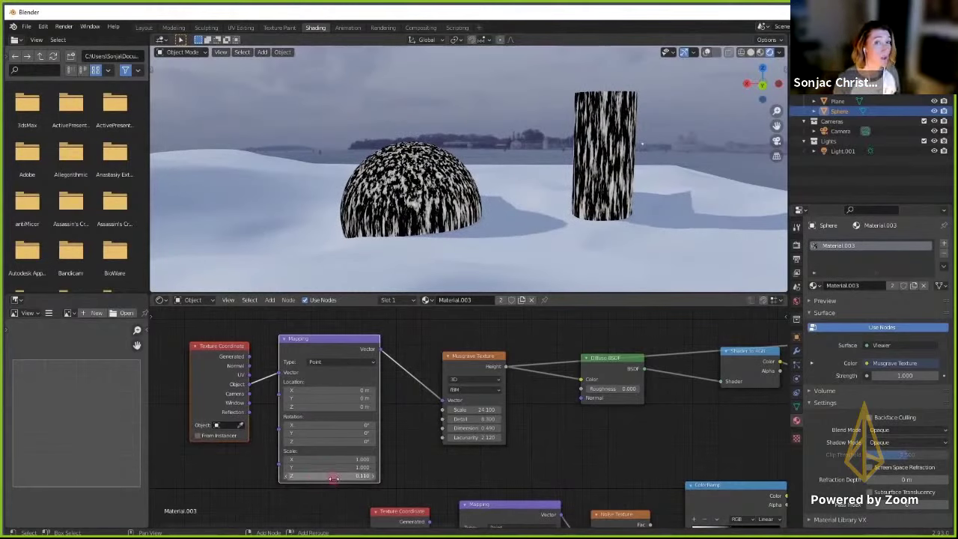
mouse_move(358, 467)
left_mouse_down()
mouse_move(318, 459)
mouse_move(354, 468)
mouse_move(343, 458)
left_mouse_up()
middle_click_drag(506, 262, 451, 261)
- Preview the ColorRamp toon output on the sphere and cylinder again
middle_click_drag(492, 365, 399, 374)
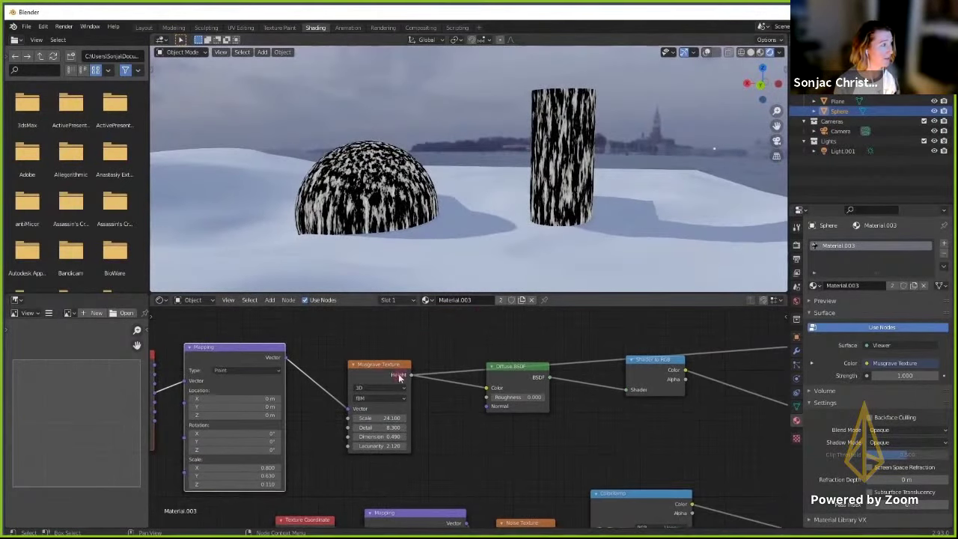
left_click(385, 378)
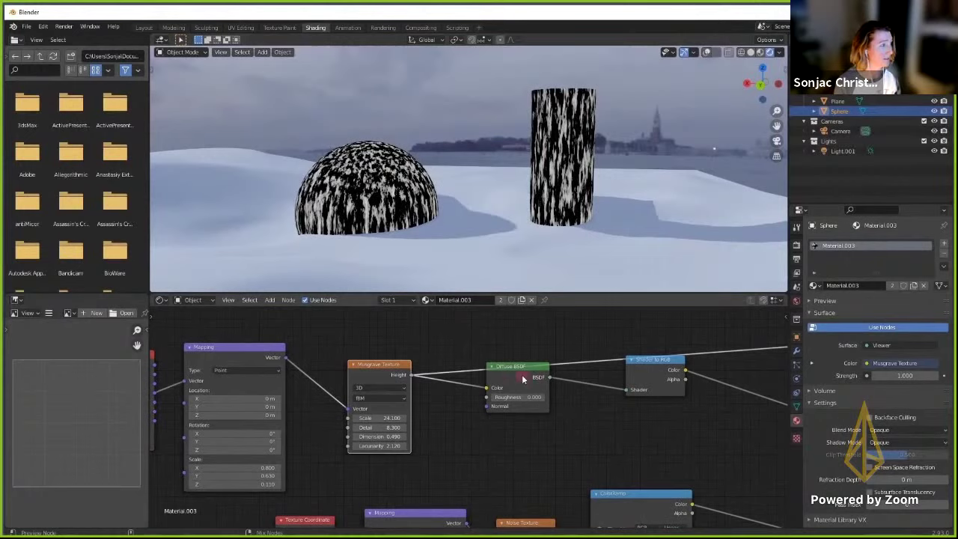
middle_click_drag(545, 341, 364, 336)
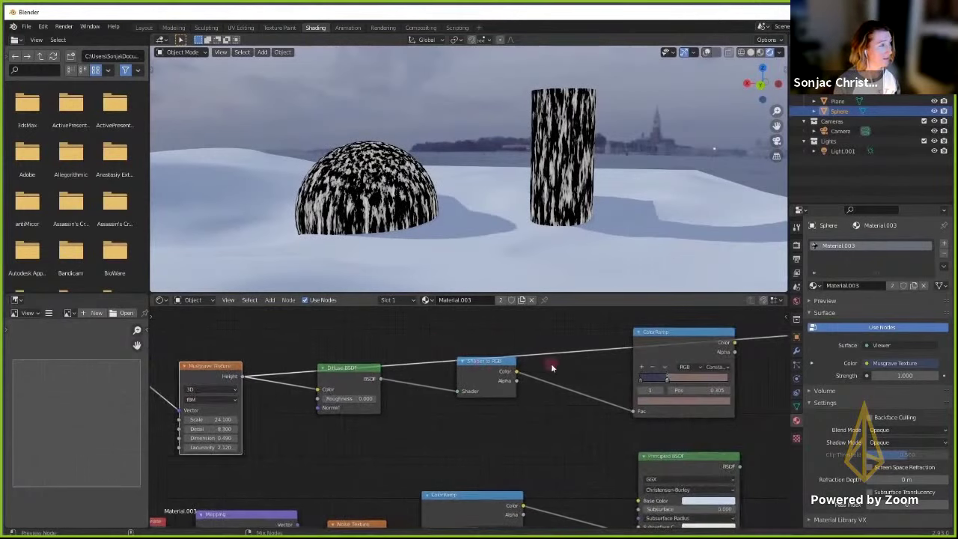
left_click(672, 337, "ctrl+shift")
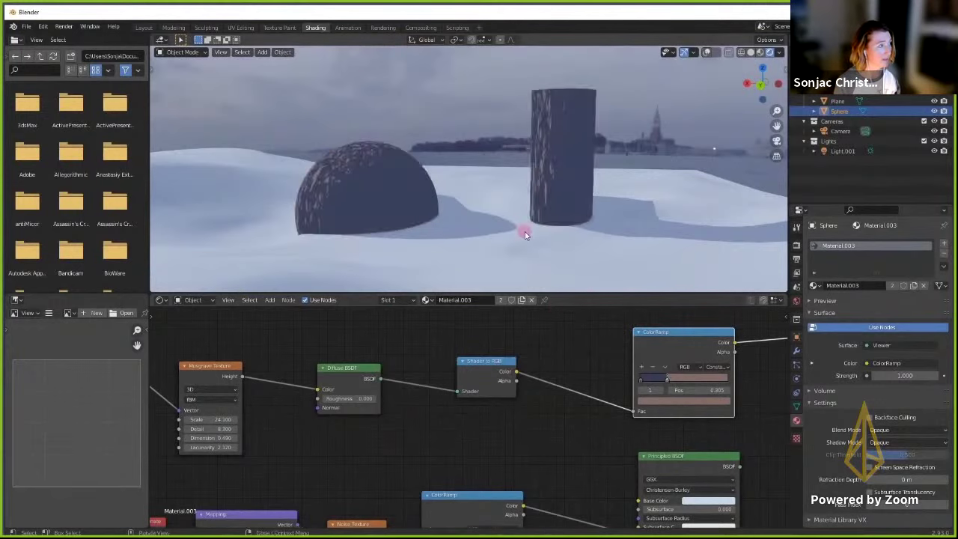
middle_click_drag(524, 232, 531, 254)
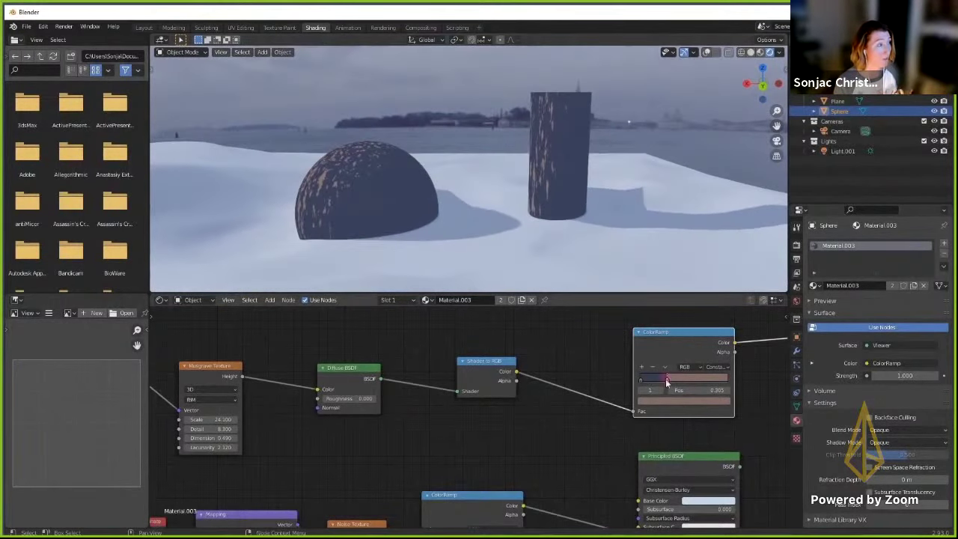
- Move the ColorRamp's second stop to 0.259, leaving thin tan streaks on navy
mouse_move(678, 383)
left_mouse_down()
mouse_move(712, 388)
mouse_move(660, 383)
left_mouse_up()
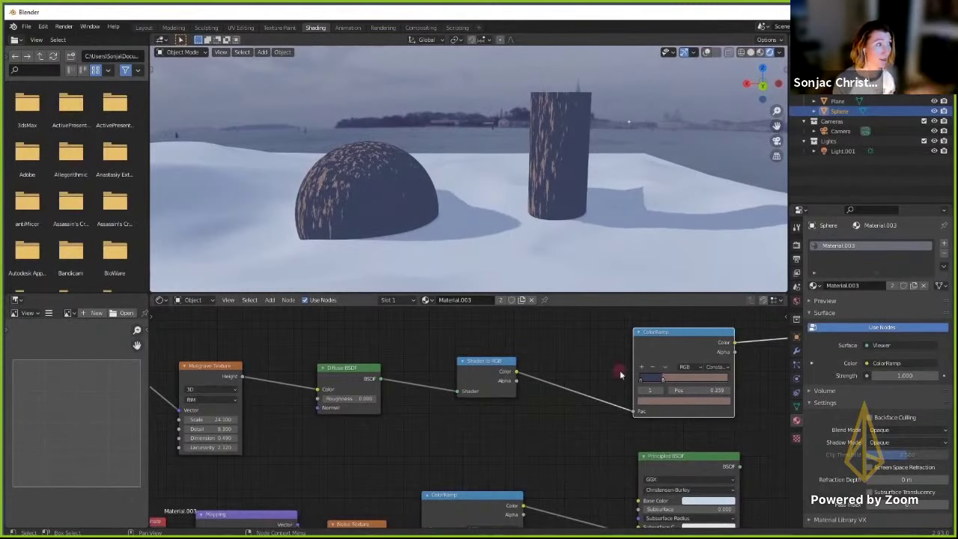
middle_click_drag(619, 370, 572, 353)
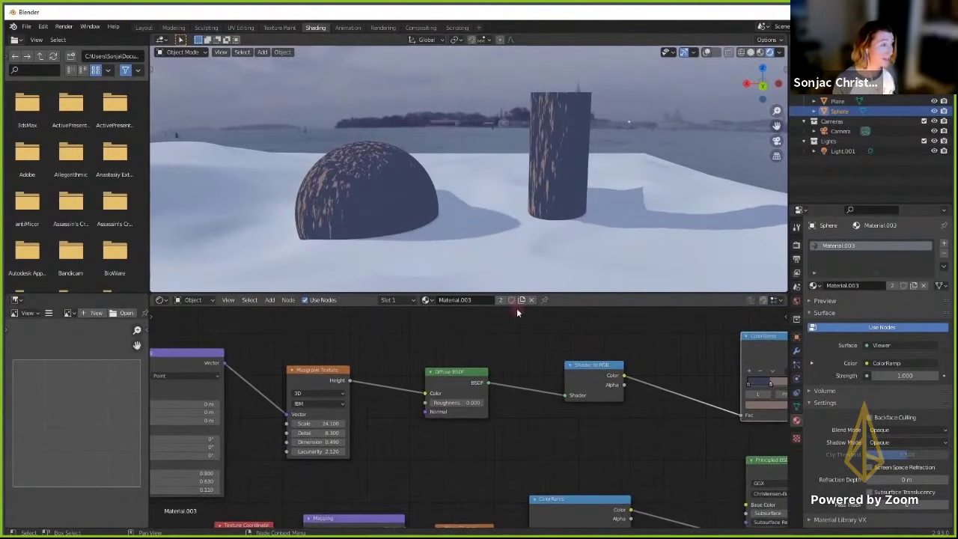
middle_click_drag(515, 251, 514, 247)
mouse_move(526, 344)
middle_mouse_down()
mouse_move(462, 338)
mouse_move(530, 336)
middle_mouse_up()
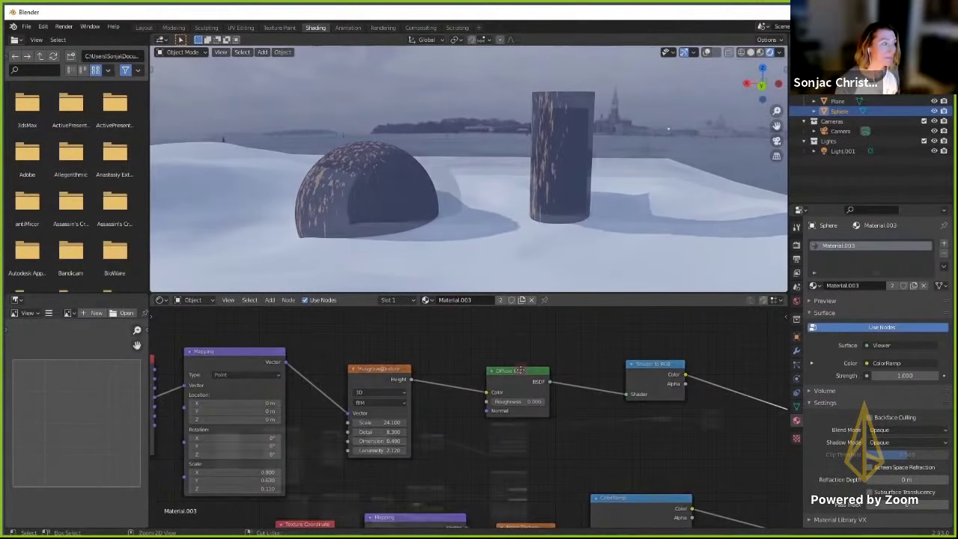
scroll(377, 364, "down", 3)
key("shift+a")
- Add a Geometry input node to the shader node tree
left_click(377, 364)
type("geo")
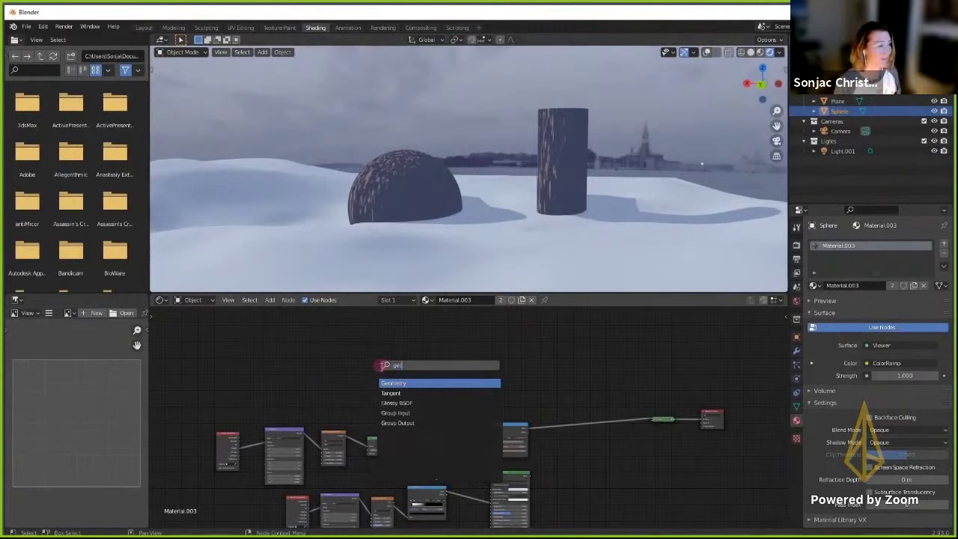
key("Return")
left_click(397, 364)
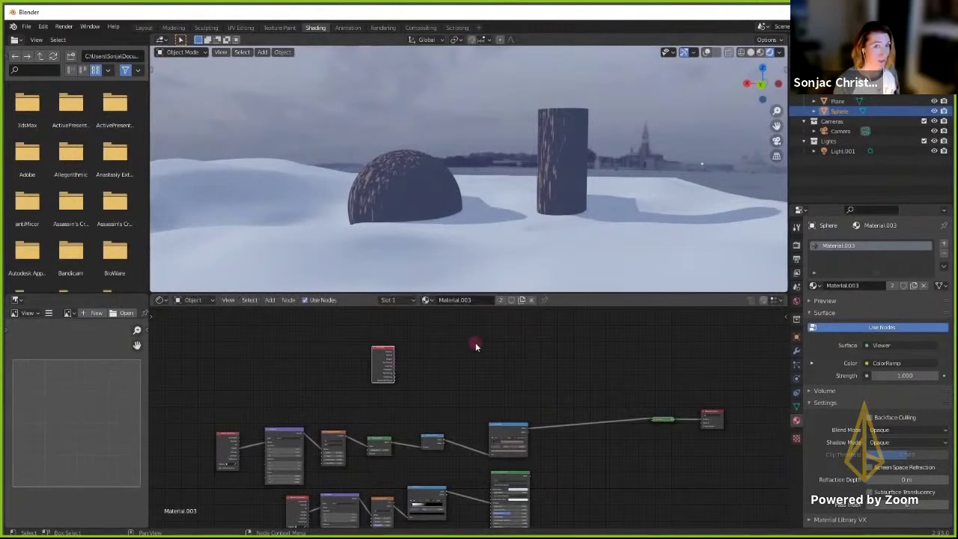
middle_click_drag(380, 358, 382, 387)
scroll(427, 364, "up", 3)
scroll(396, 417, "up", 1)
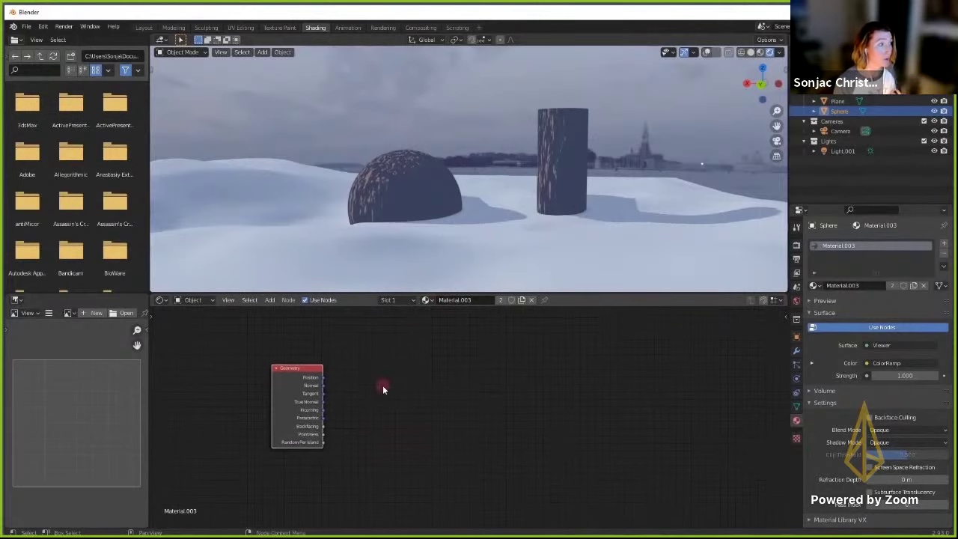
- Add a Separate XYZ node and link the Geometry Normal to its Vector input
key("shift+a")
type("sep")
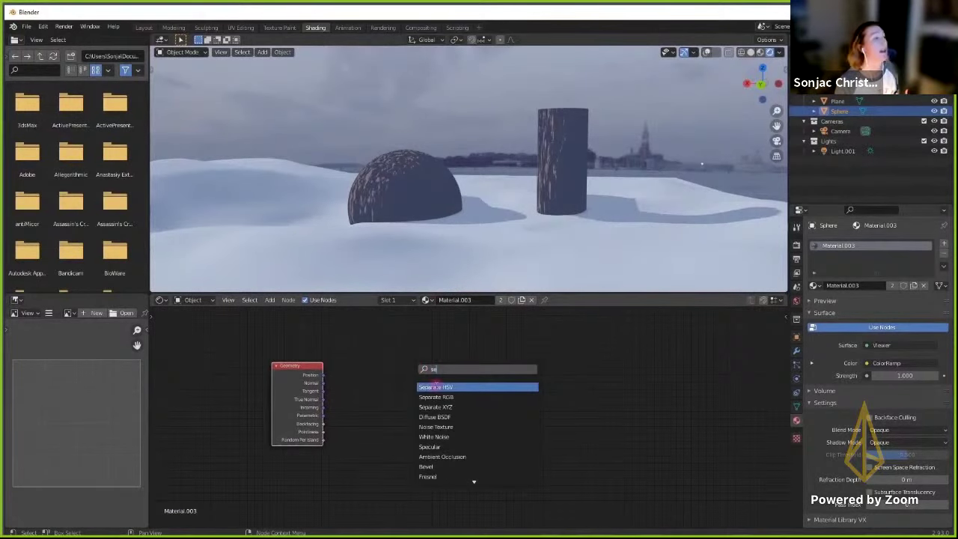
left_click(441, 397)
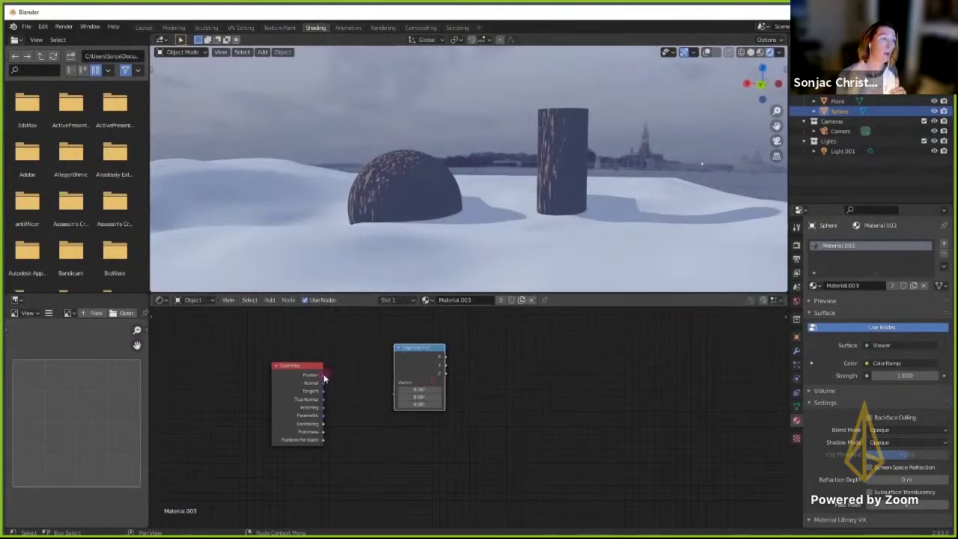
left_click_drag(323, 383, 396, 394)
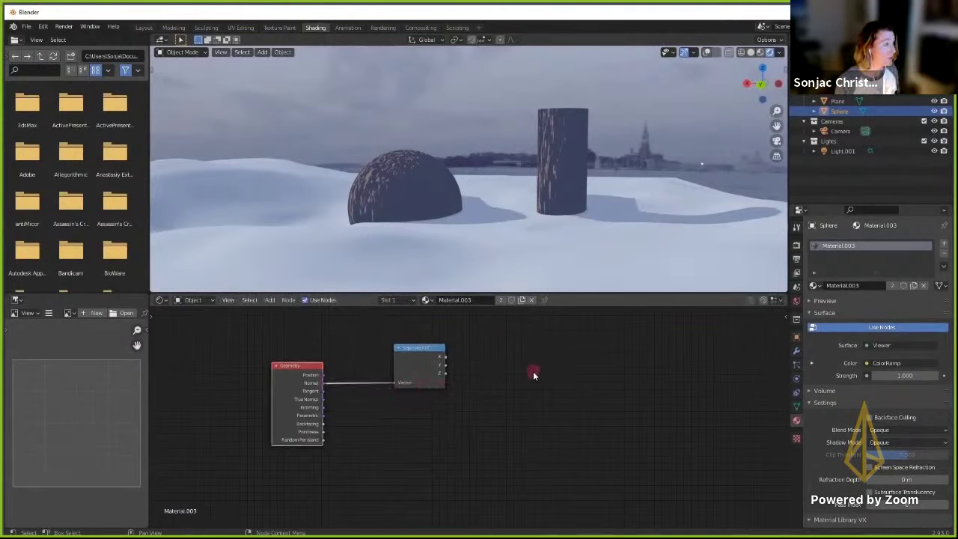
- Add a ColorRamp beside Separate XYZ and connect its Z output to the Fac
middle_click_drag(485, 368, 443, 370)
key("shift+a")
left_click(479, 366)
type("c")
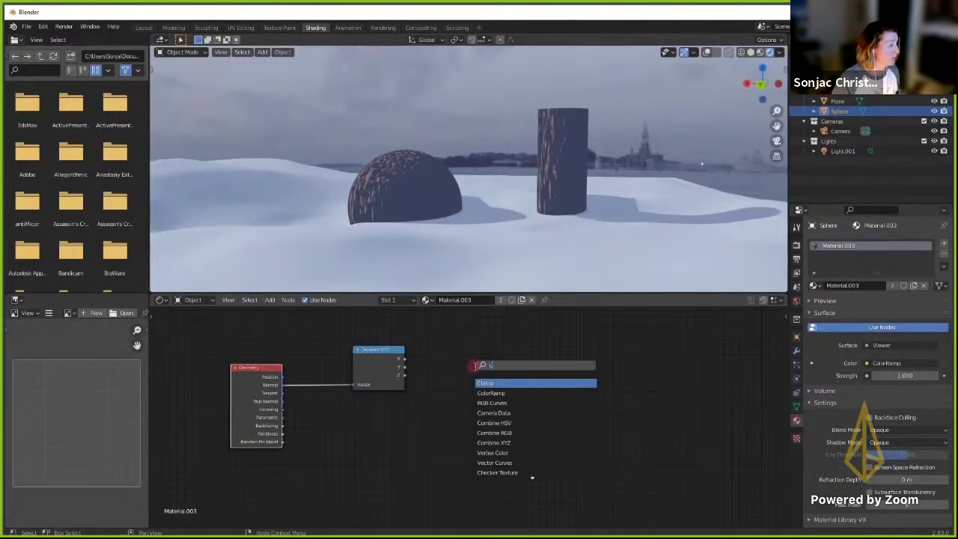
type("olor")
key("Return")
left_click(494, 352)
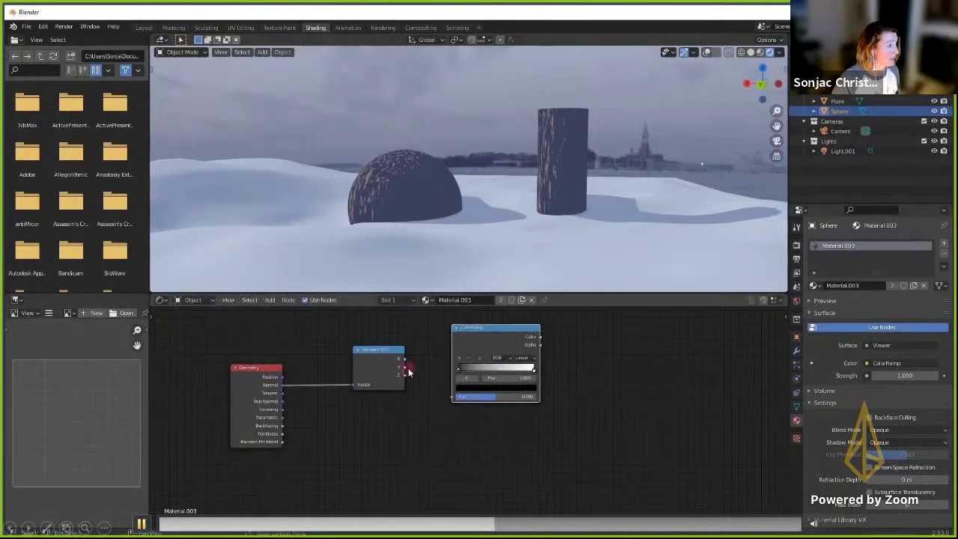
left_click_drag(405, 374, 453, 397)
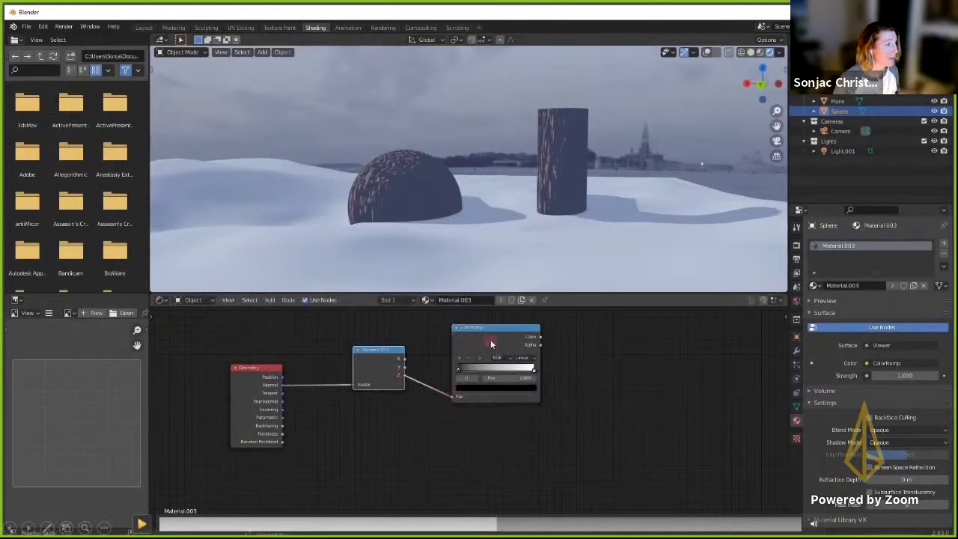
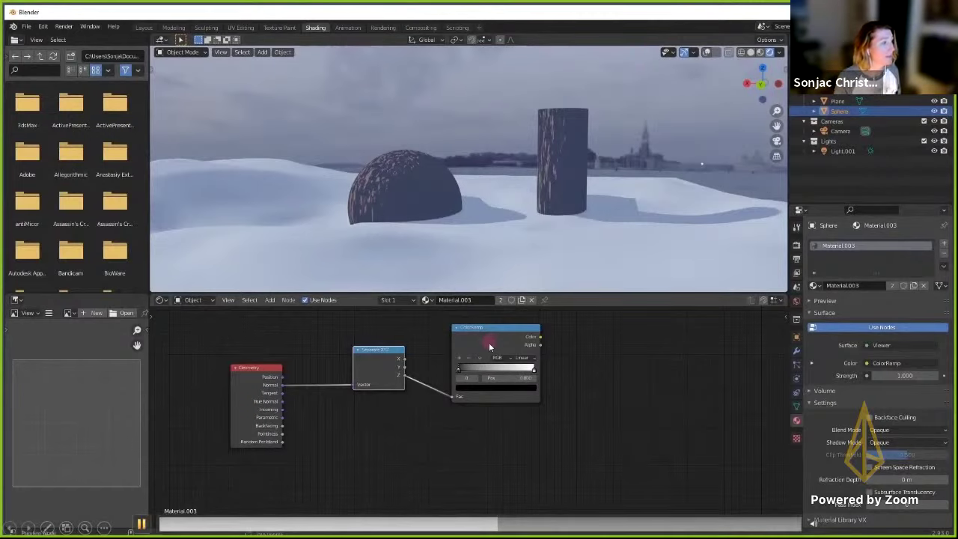
- Preview the height ColorRamp on the sphere and cylinder and slide its black stop to about 0.184
left_click(489, 341, "ctrl+shift")
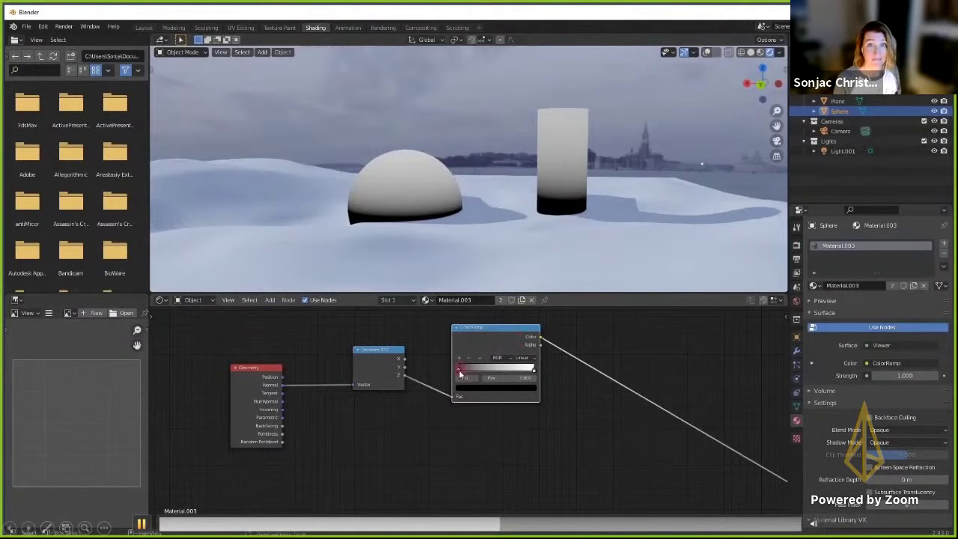
left_click_drag(459, 369, 488, 371)
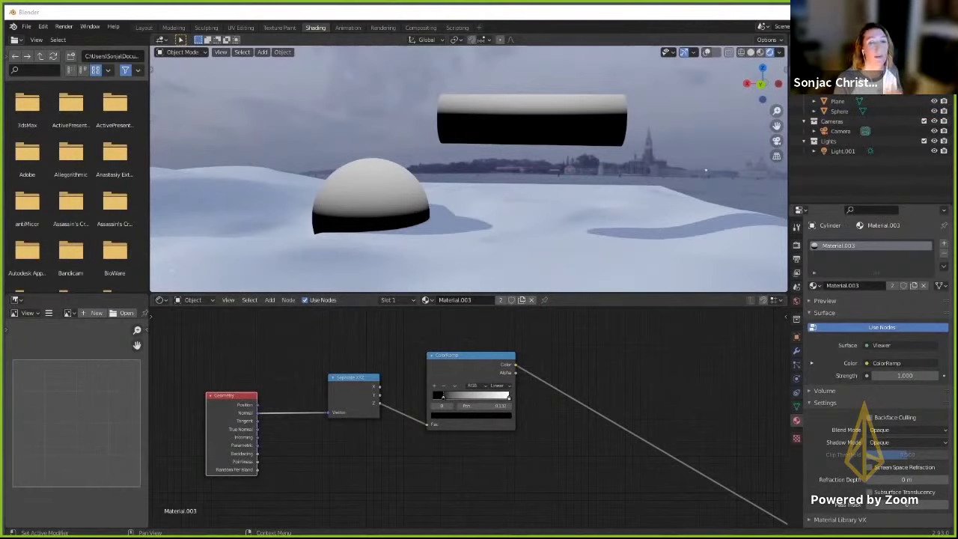
scroll(573, 367, "down", 4)
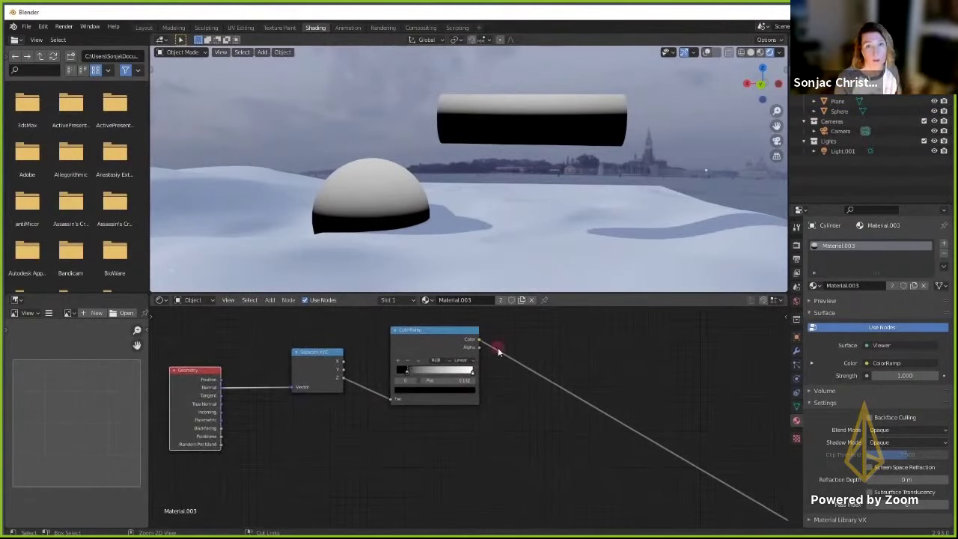
middle_click_drag(511, 392, 522, 418)
scroll(526, 369, "up", 3)
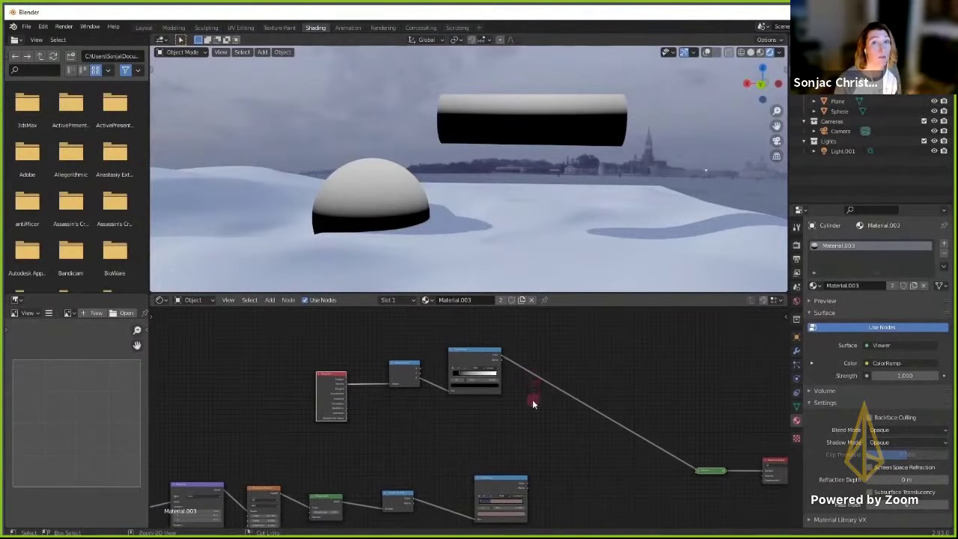
middle_click_drag(529, 379, 506, 360)
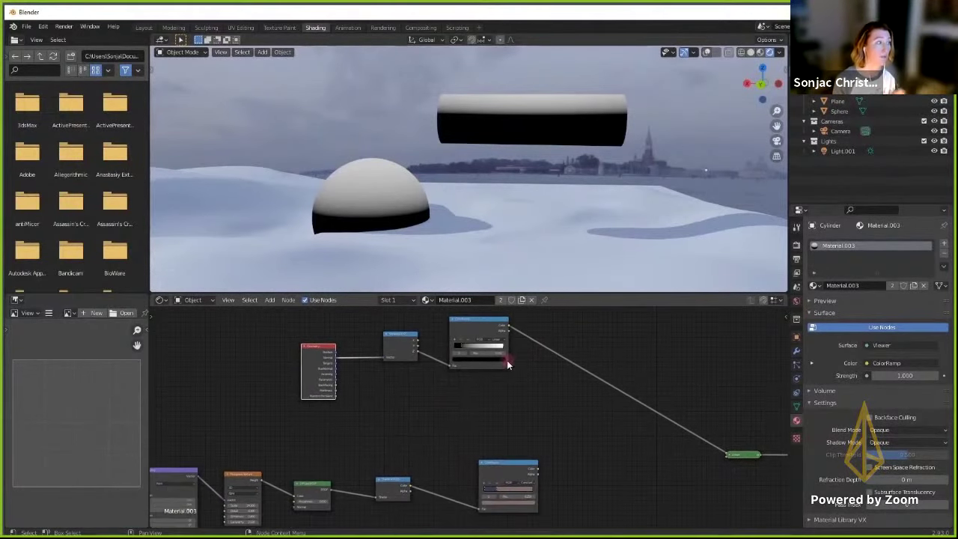
key("shift+a")
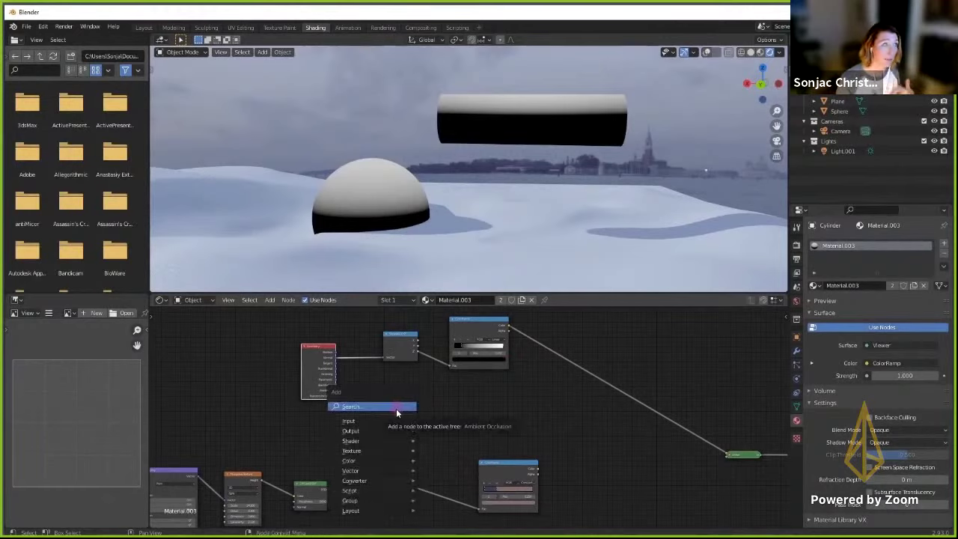
- Add a Noise Texture node and a new ColorRamp, feeding the noise into the ramp's Fac
mouse_move(389, 460)
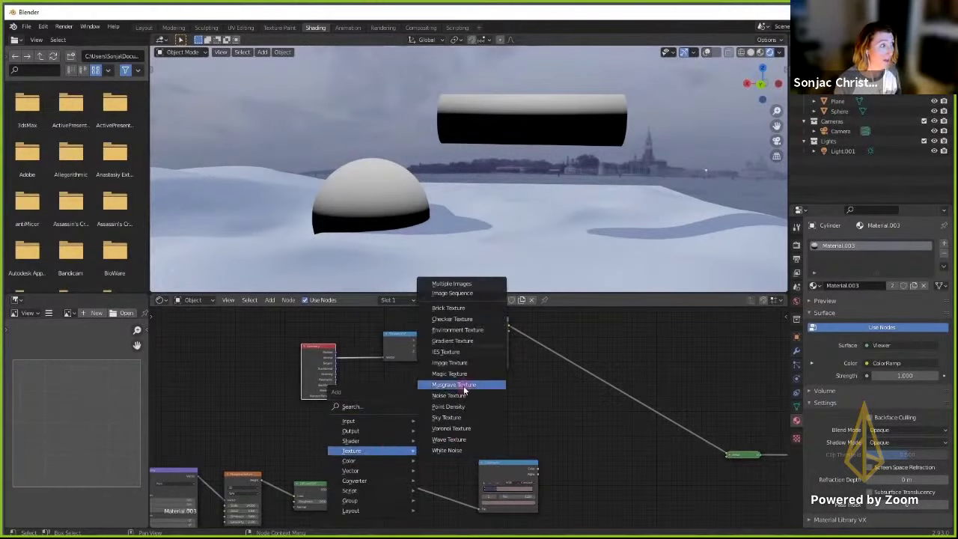
left_click(457, 385)
left_click(389, 401)
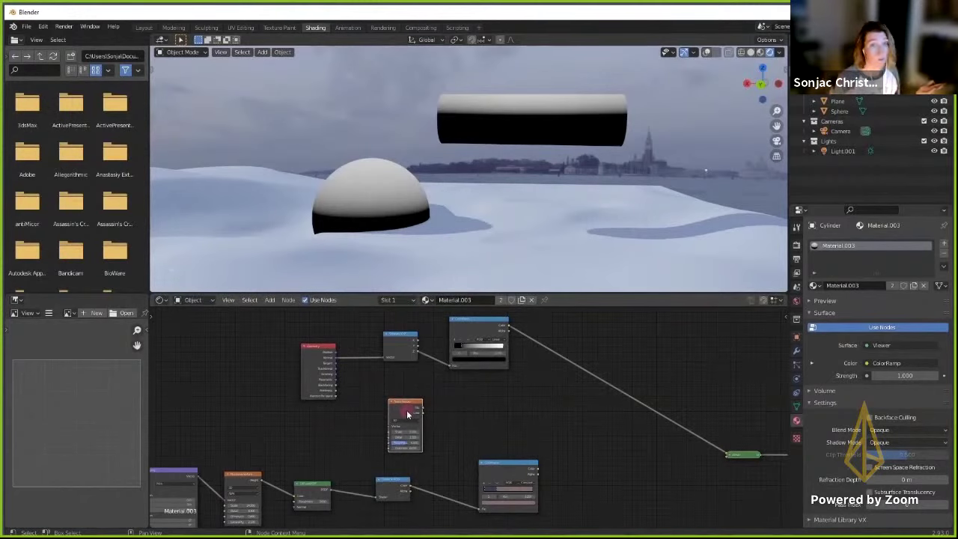
key("shift+a")
left_click(395, 366)
type("colo")
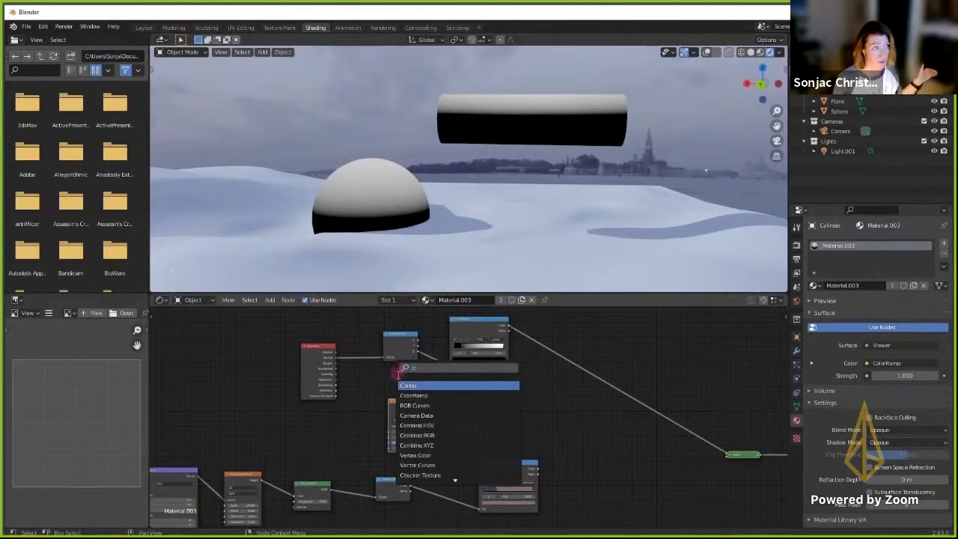
left_click(410, 385)
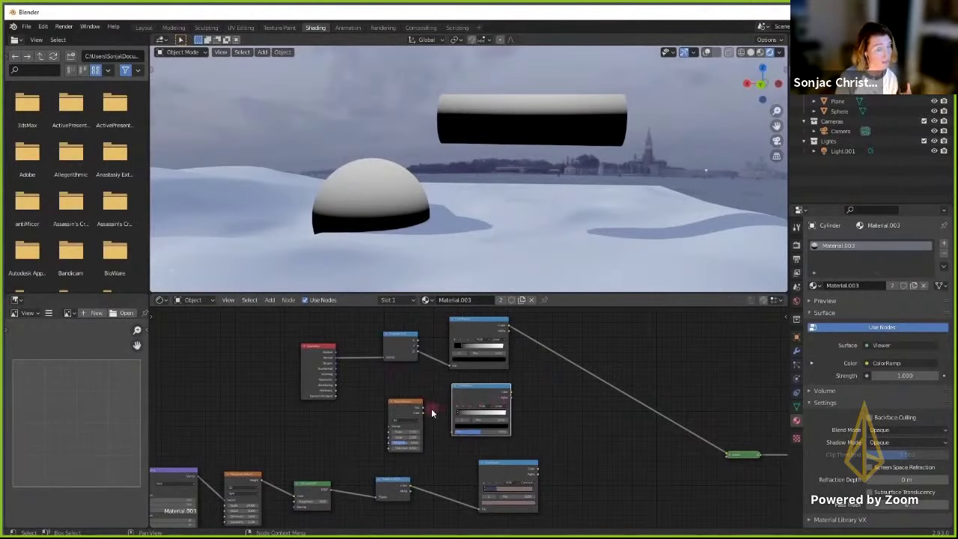
left_click_drag(422, 411, 453, 433)
left_click(490, 388, "ctrl+shift")
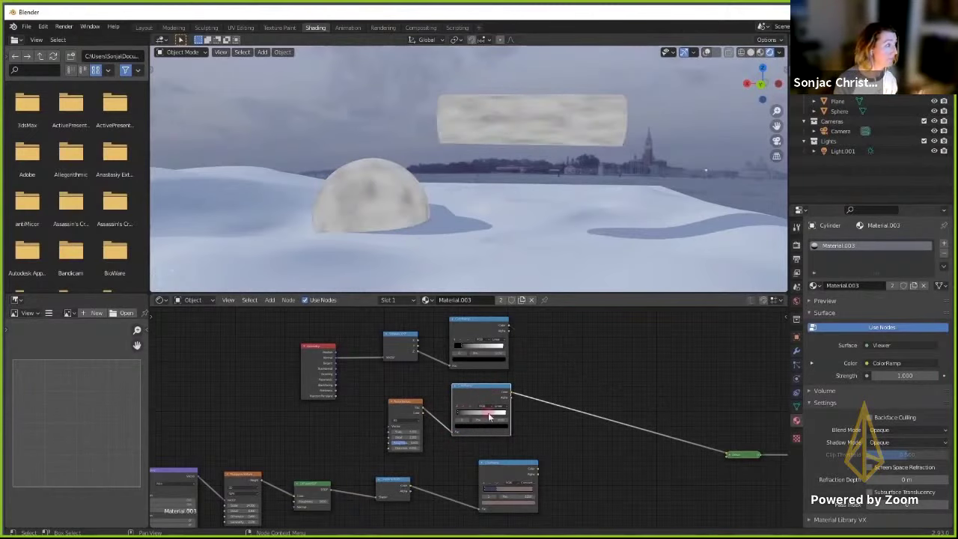
middle_click_drag(491, 418, 474, 359, "ctrl")
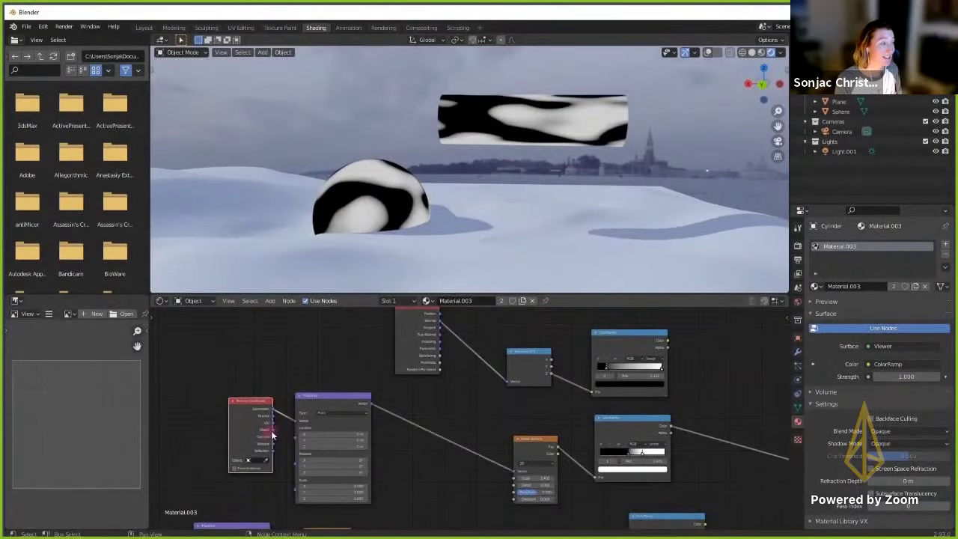
- Link texture coordinates through a Mapping node into the noise and adjust its Scale for a finer pattern
left_click_drag(272, 428, 296, 420)
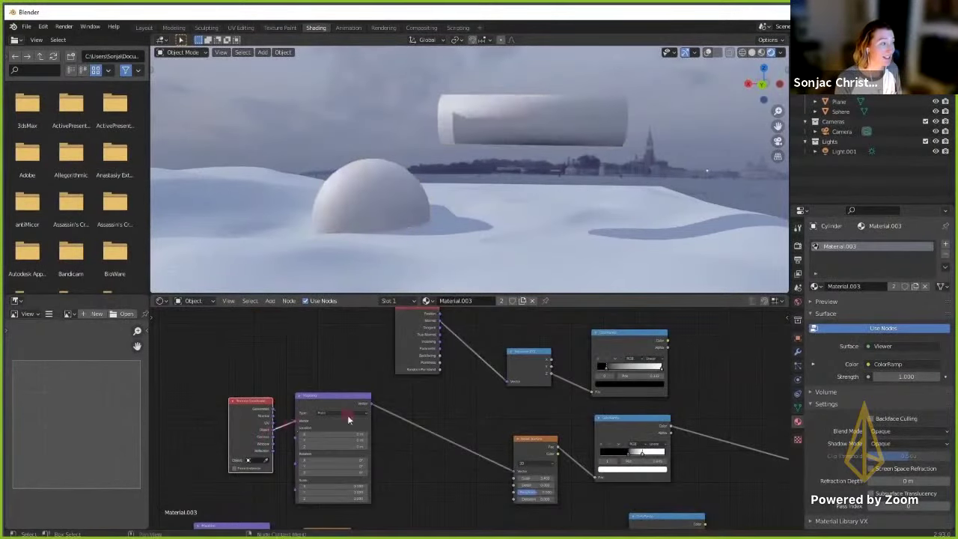
middle_click_drag(465, 398, 448, 377)
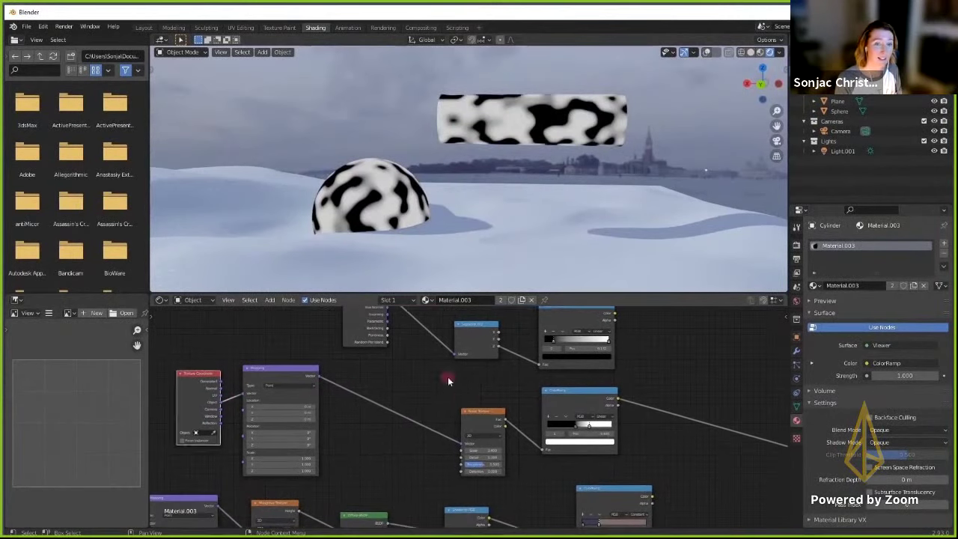
key("g")
left_click(425, 395)
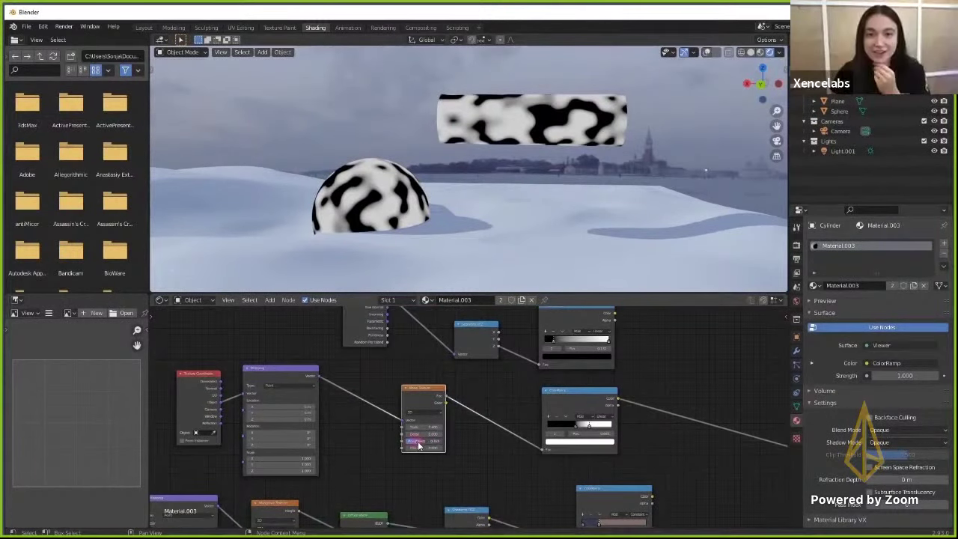
mouse_move(429, 426)
left_mouse_down()
mouse_move(420, 427)
mouse_move(430, 428)
left_mouse_up()
middle_click_drag(569, 402, 478, 428)
- Add a MixRGB node combining the height and noise ramps with the Add blend mode
key("shift+a")
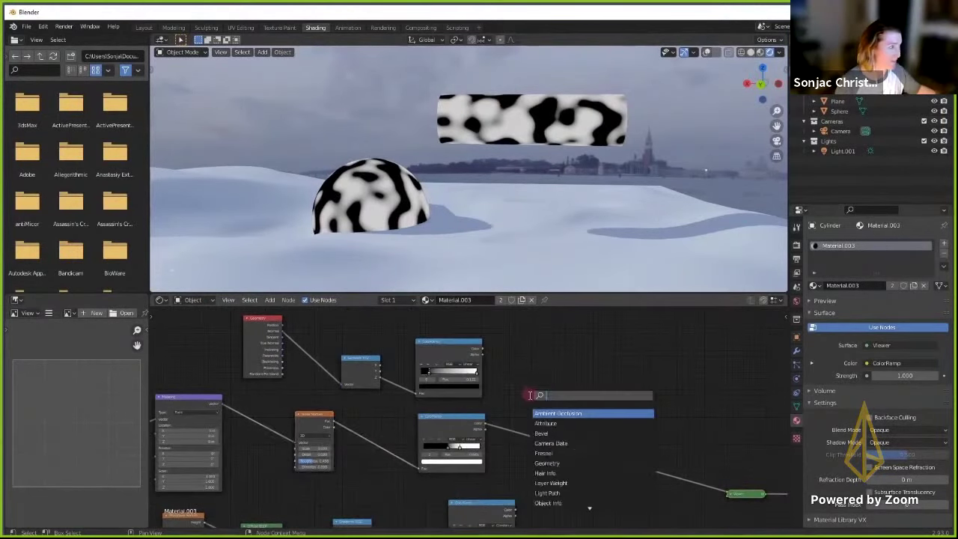
type("n")
key("BackSpace")
type("mix")
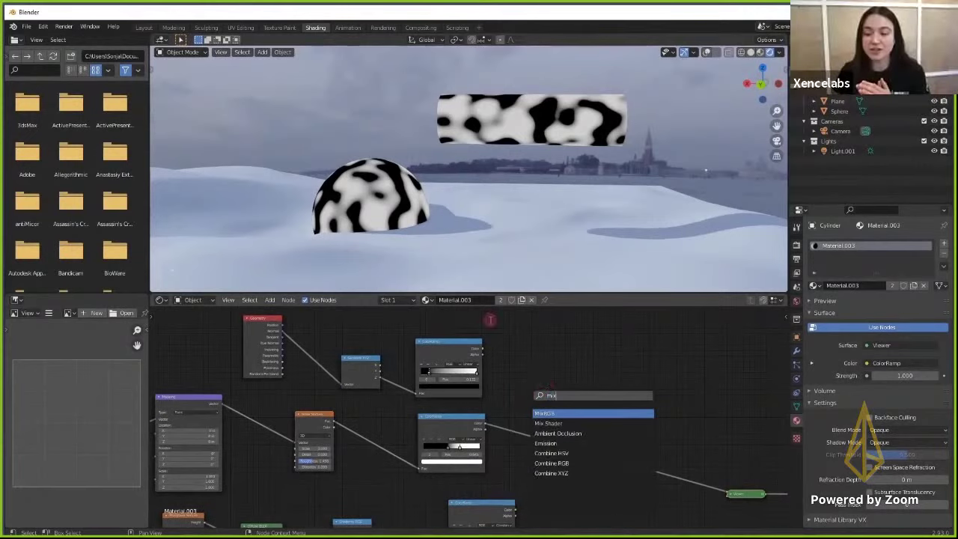
left_click(545, 413)
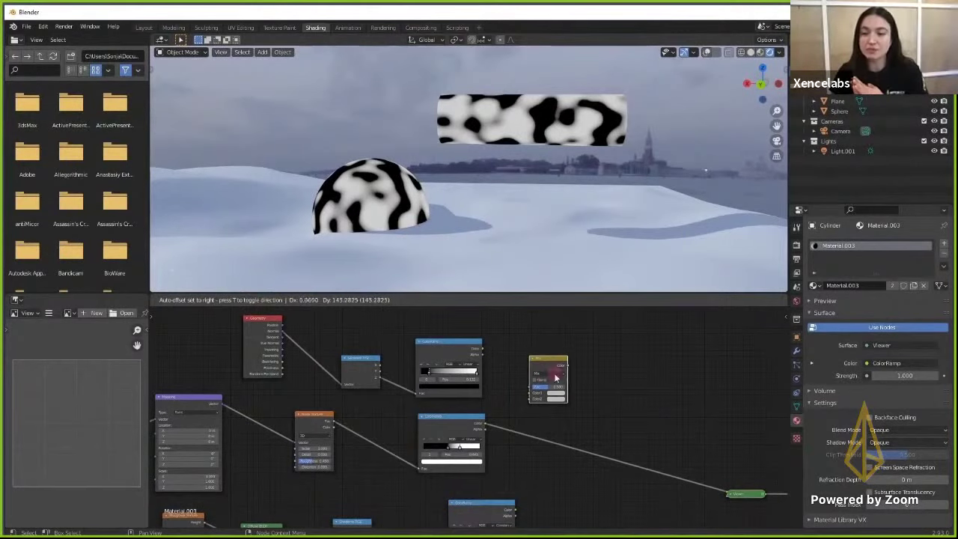
left_click(549, 374)
left_click_drag(484, 349, 529, 398)
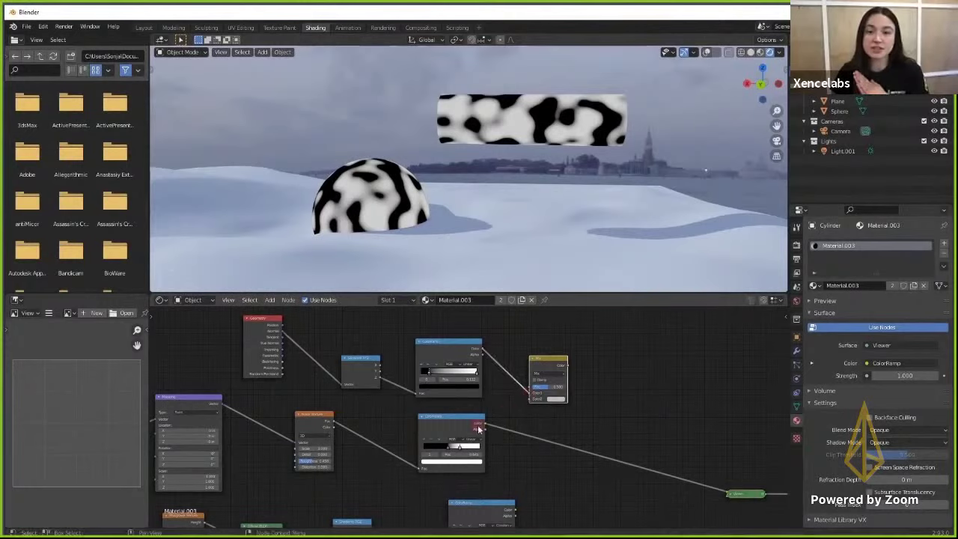
left_click_drag(487, 425, 531, 398)
left_click(547, 367, "ctrl+shift")
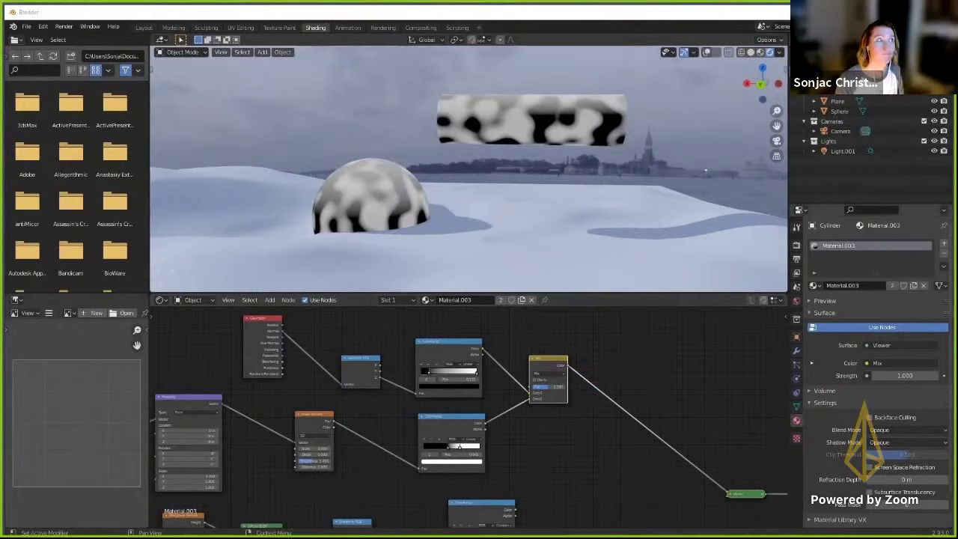
left_click(547, 374)
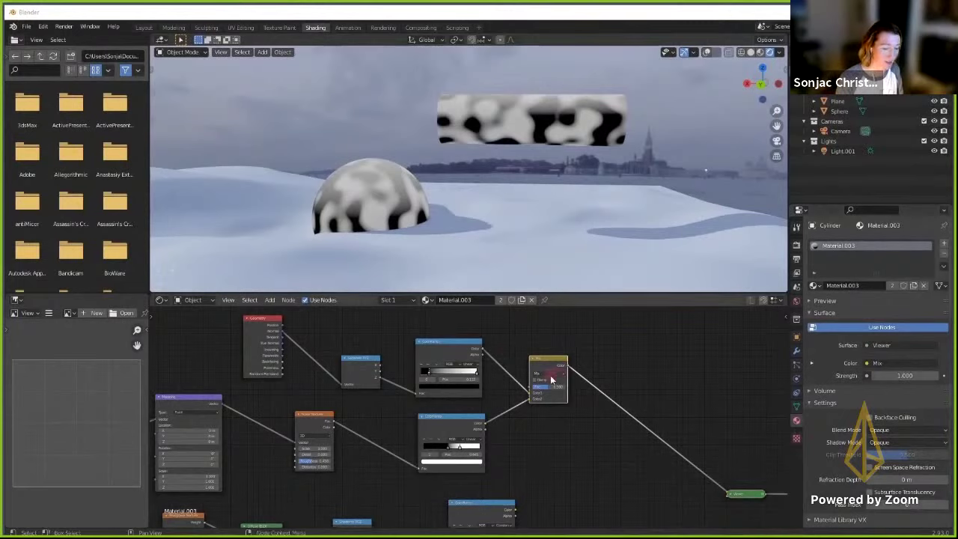
left_click(549, 380)
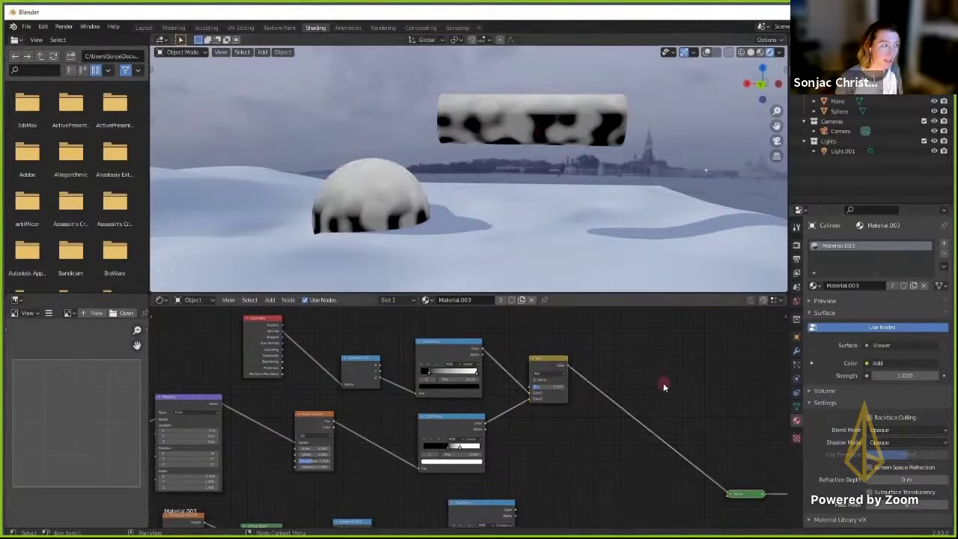
- Insert a third ColorRamp after the Add node
middle_click_drag(608, 386, 576, 391)
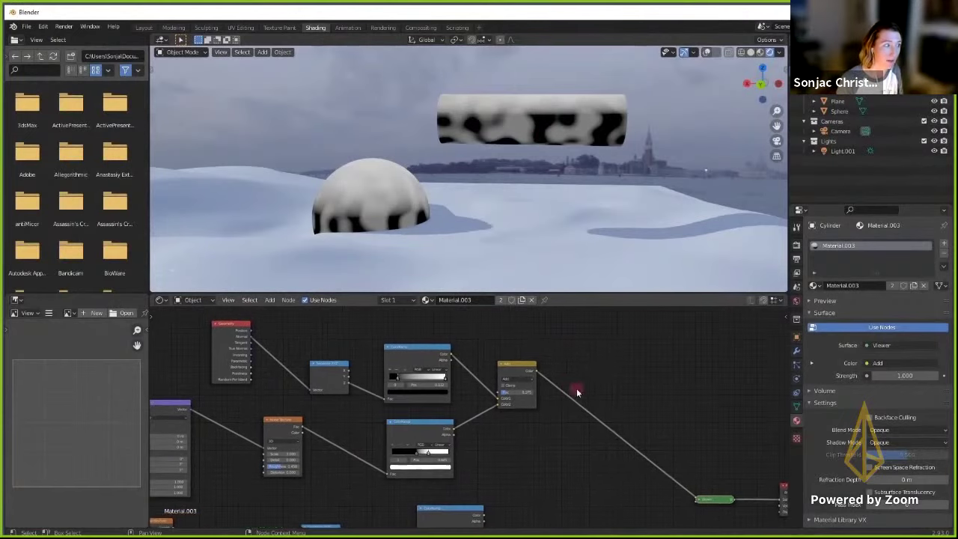
key("shift+a")
left_click(583, 373)
type("ramp")
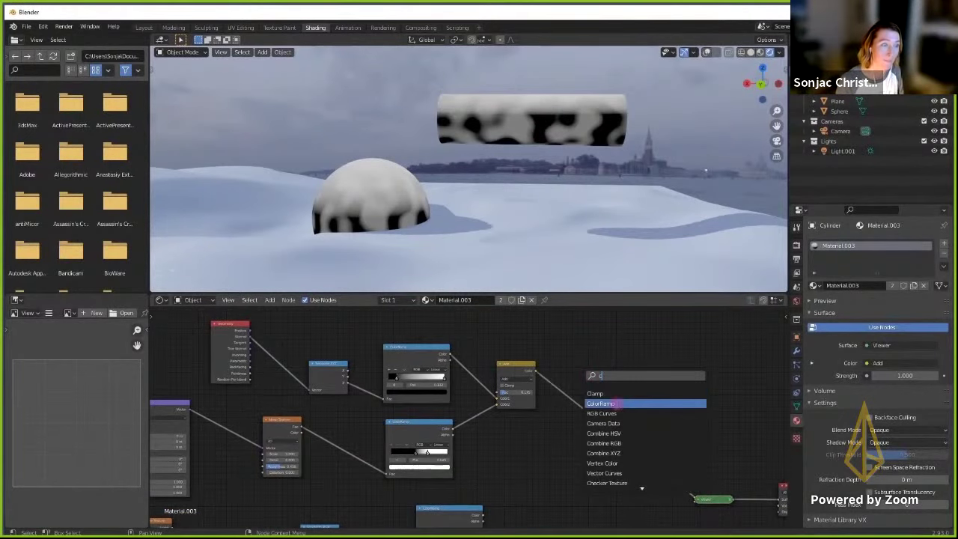
key("Return")
left_click(557, 381)
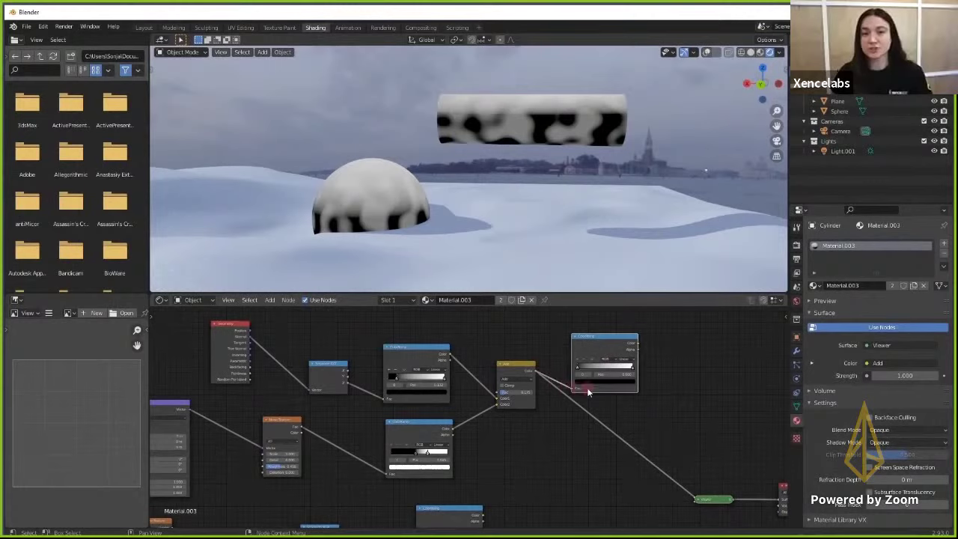
- Set the new ColorRamp to Constant and slide the ramp stops to set the snow cutoff
left_click(625, 360)
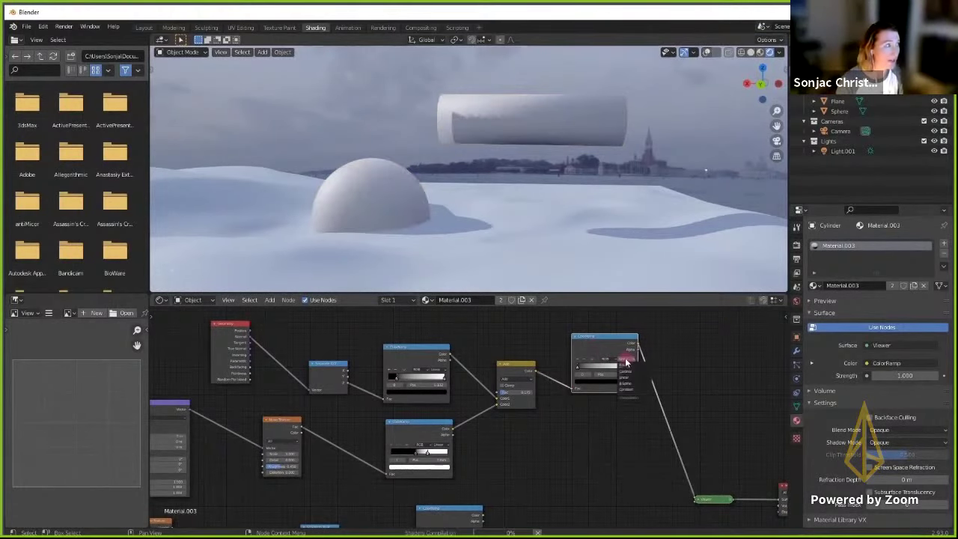
left_click(629, 392)
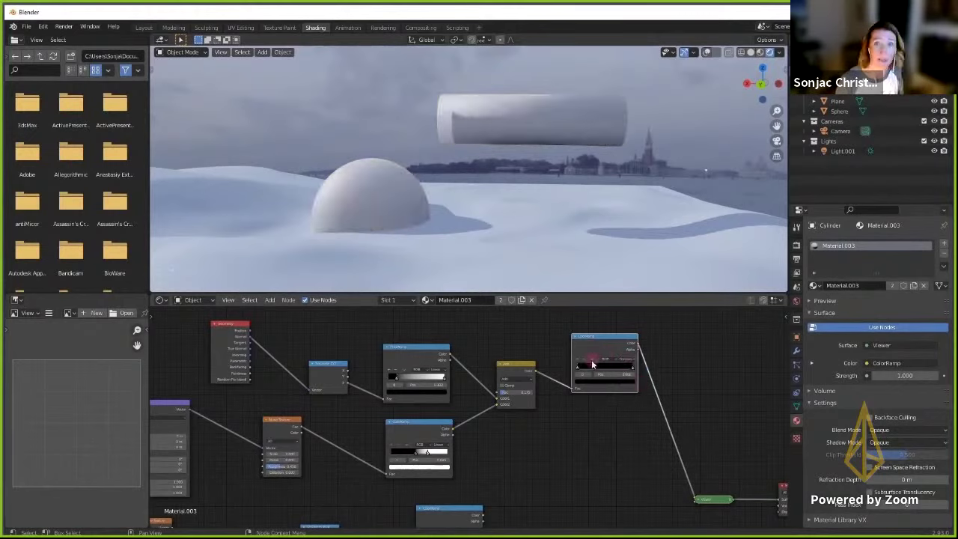
left_click_drag(629, 374, 586, 365)
scroll(582, 345, "left", 5, "ctrl")
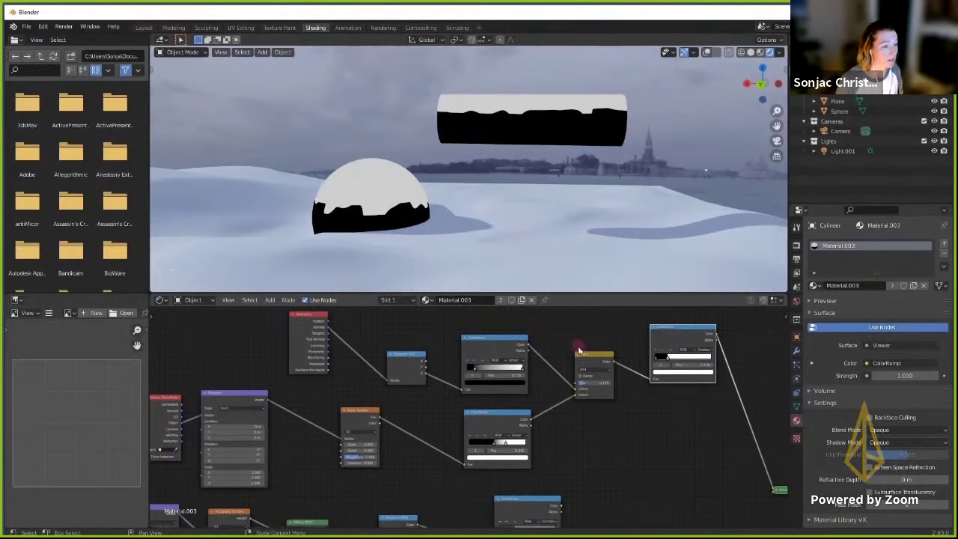
scroll(545, 369, "up", 2)
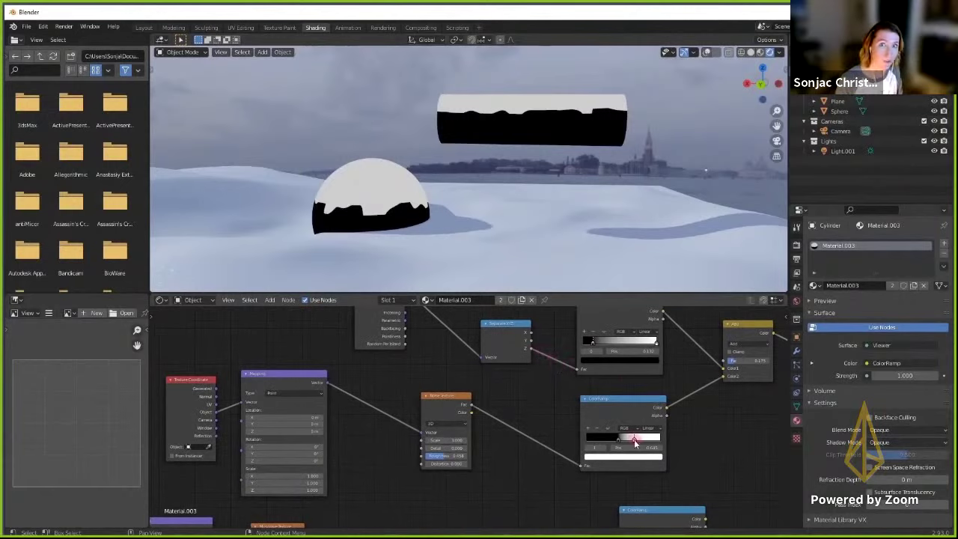
left_click_drag(635, 440, 615, 435)
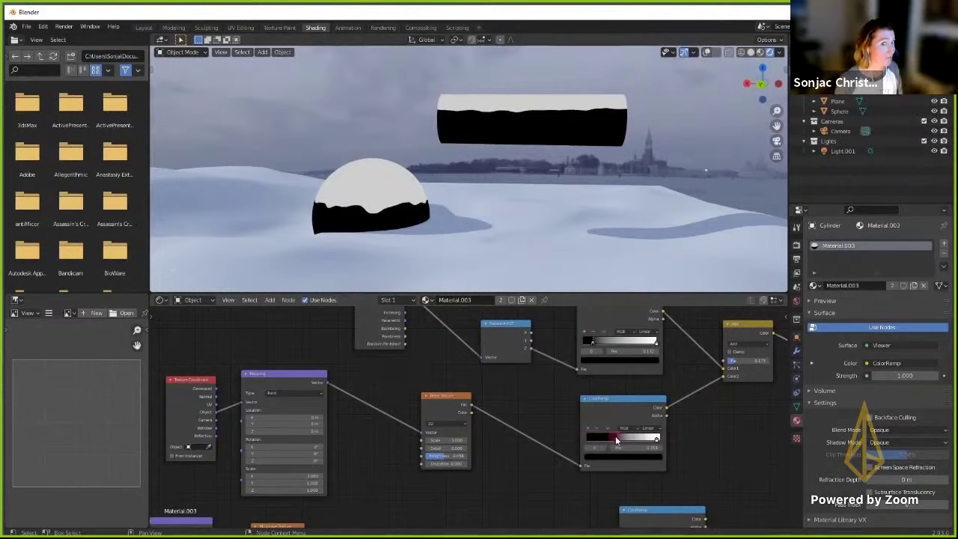
left_click(592, 342)
mouse_move(592, 344)
left_mouse_down()
mouse_move(578, 344)
mouse_move(589, 346)
left_mouse_up()
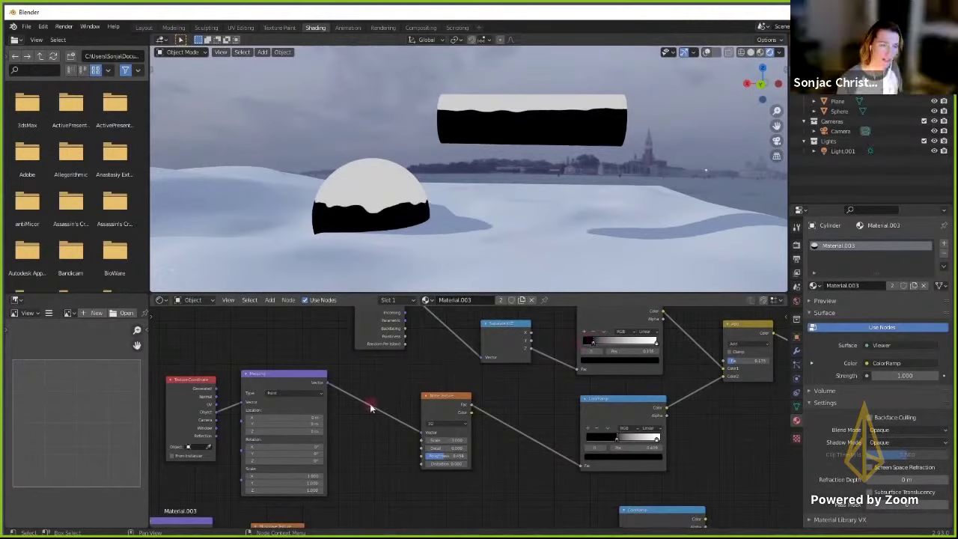
- Fine-tune the noise Scale, the Add node's factor and the middle ramp's colour stop
left_click_drag(449, 441, 453, 462)
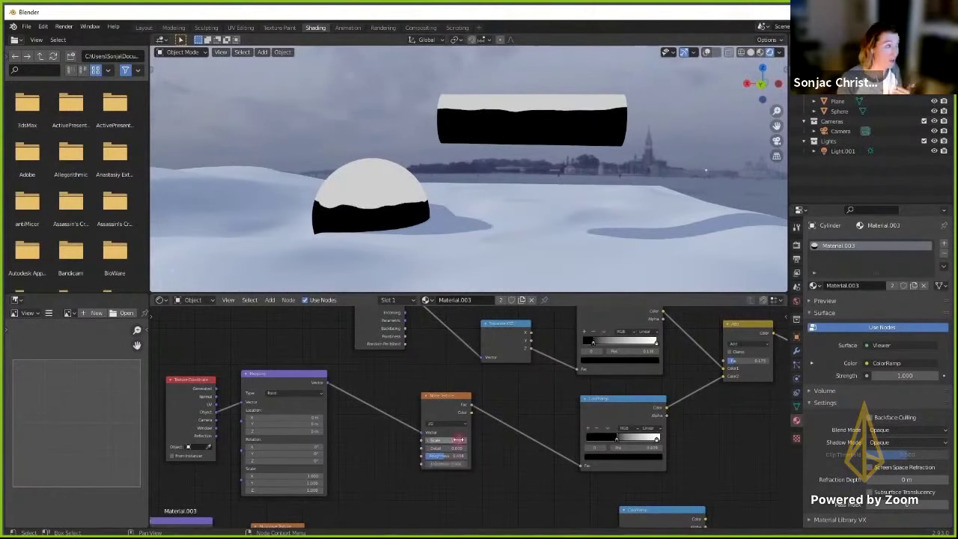
middle_click_drag(684, 384, 565, 394)
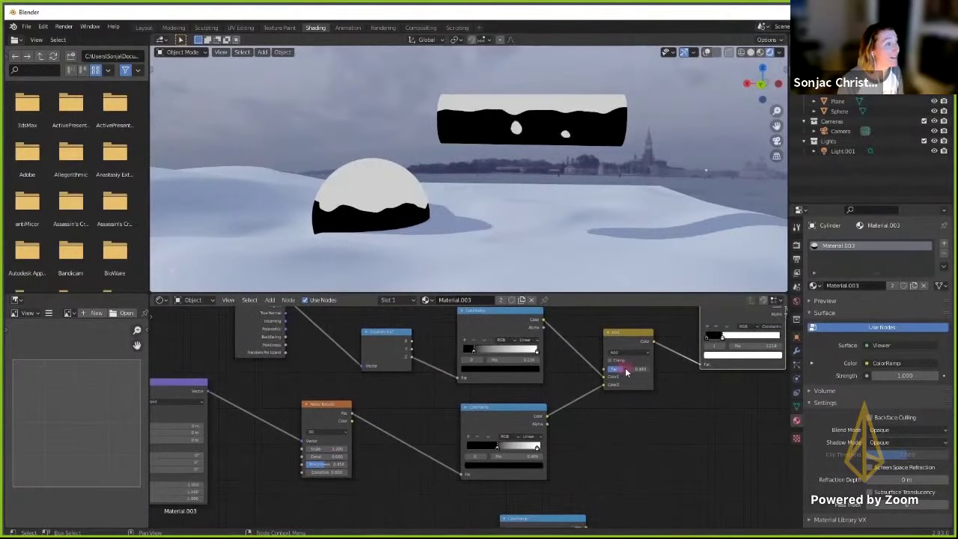
left_click_drag(622, 372, 621, 372)
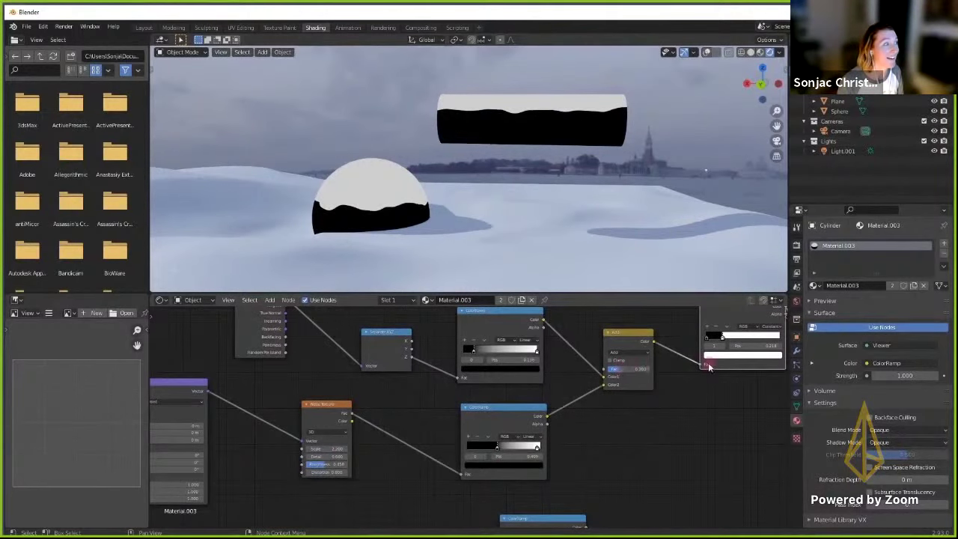
middle_click_drag(734, 341, 655, 374)
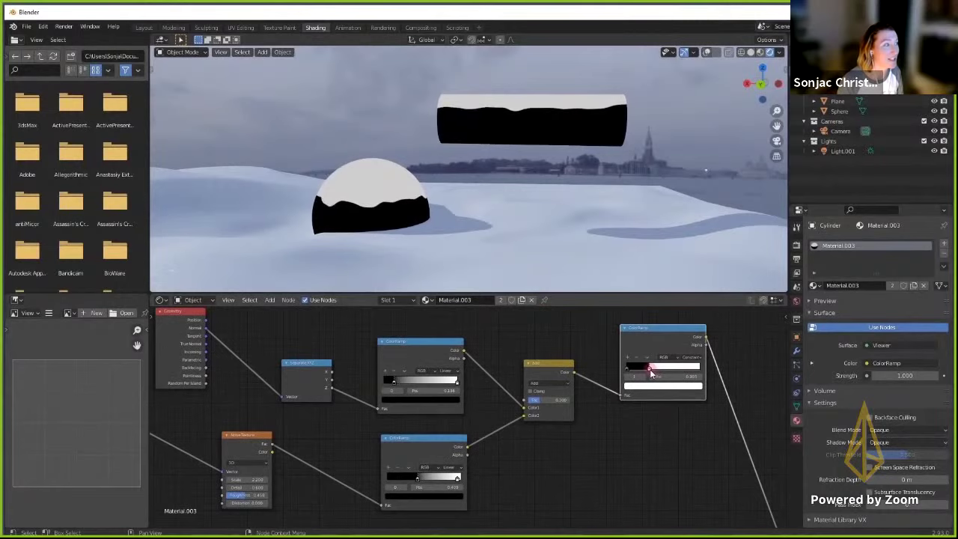
middle_click_drag(420, 477, 466, 441)
left_click_drag(474, 441, 456, 441)
scroll(561, 379, "down", 4)
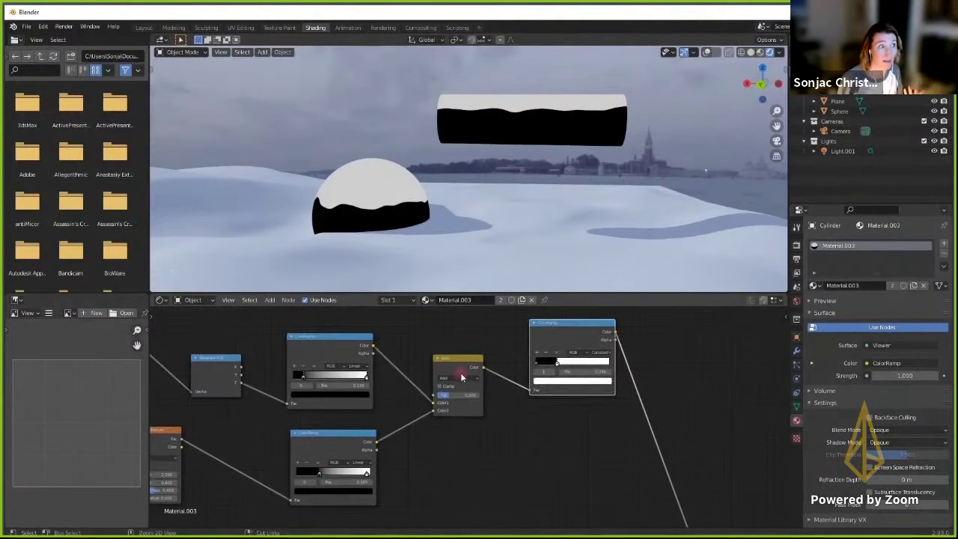
scroll(549, 386, "up", 2)
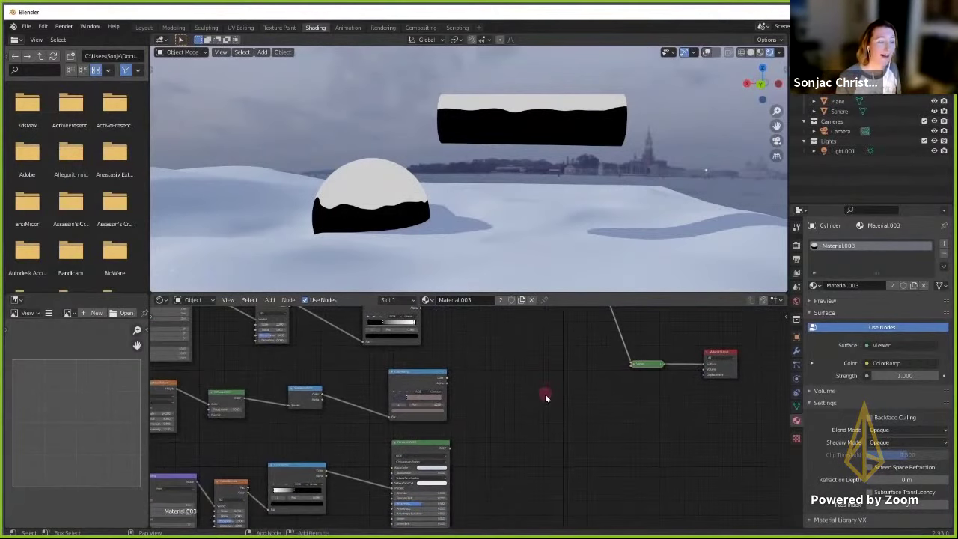
- Add a Mix Shader node to the material tree
key("shift+a")
left_click(545, 393)
type("mix")
left_click(570, 413)
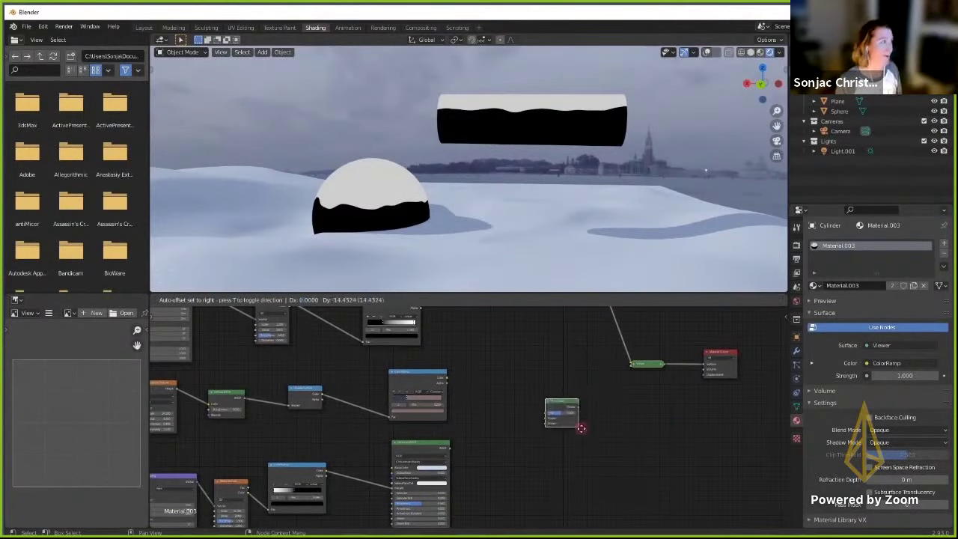
left_click(562, 443)
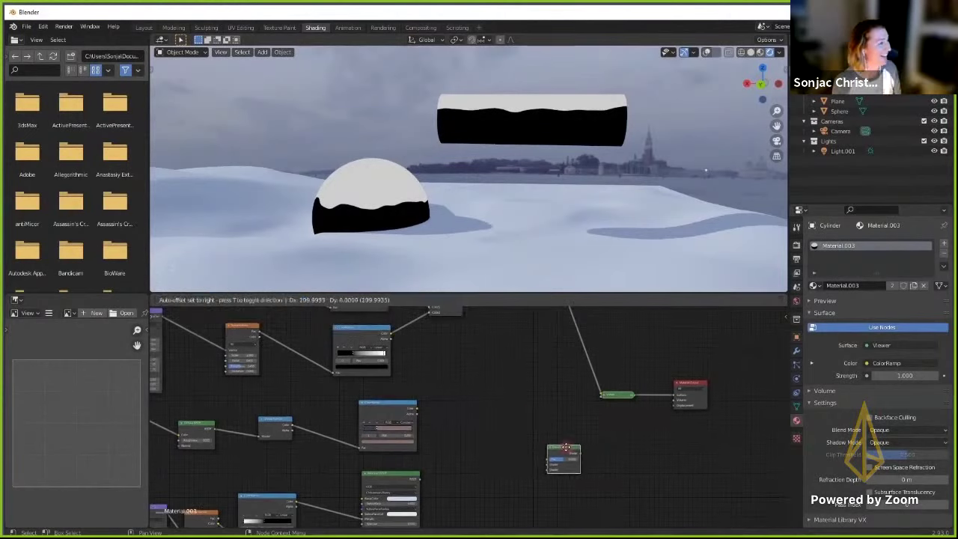
middle_click_drag(532, 440, 650, 367)
scroll(650, 367, "down", 2)
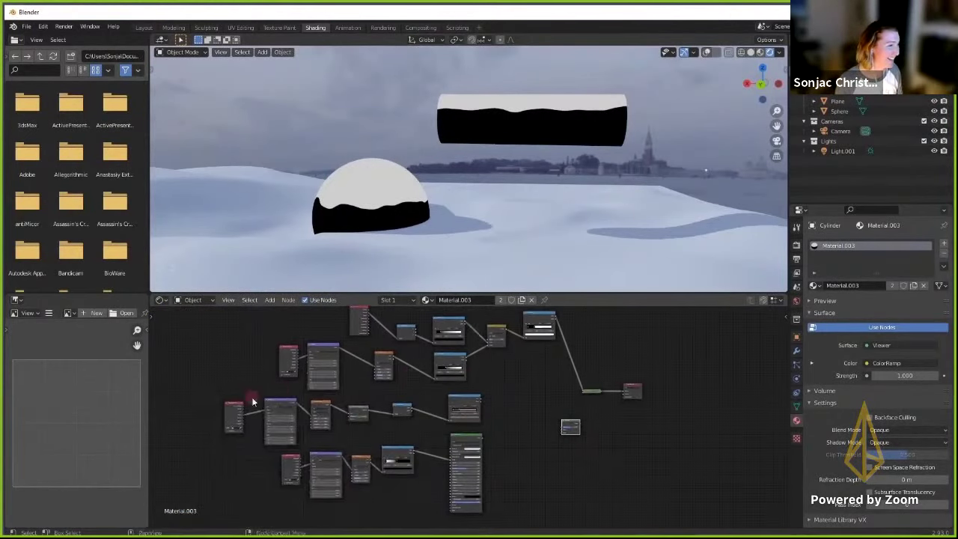
- Rearrange the nodes and connect the Mix Shader output to the Material Output
left_click_drag(209, 396, 498, 521)
key("g")
left_click(576, 425)
key("g")
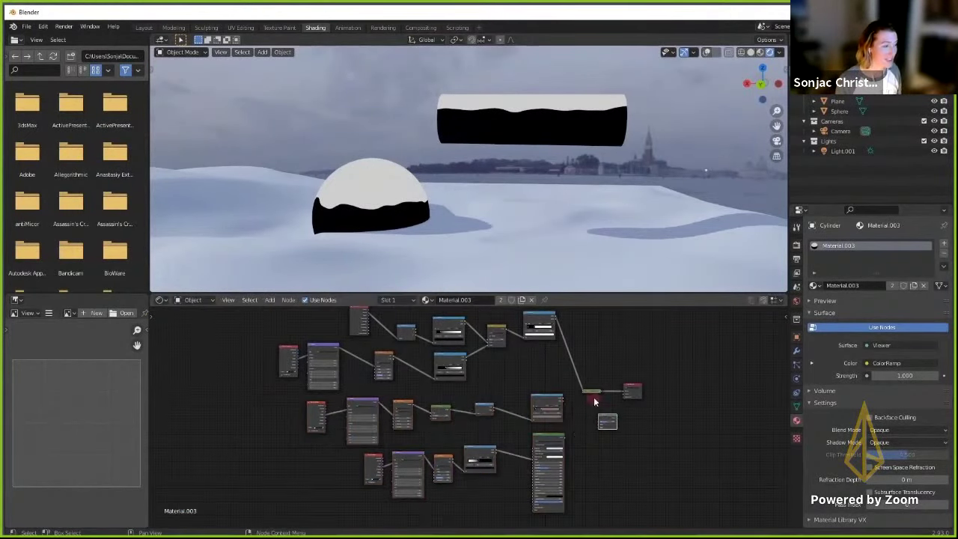
scroll(595, 392, "up", 3)
left_click(681, 425)
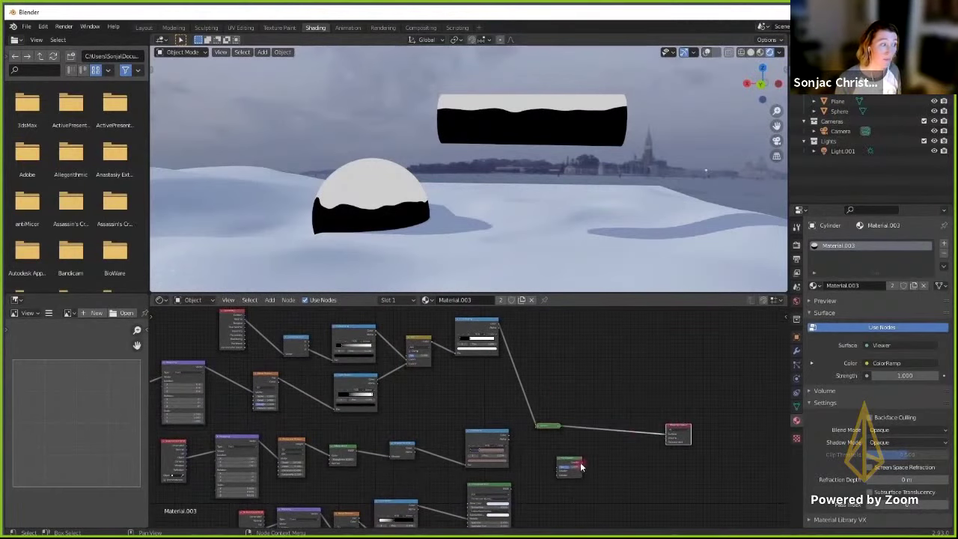
left_click_drag(581, 461, 668, 432)
- Wire the ColorRamp mask into Fac and the first shader, and Principled BSDF into the second
left_click_drag(500, 330, 557, 465)
middle_click_drag(580, 446, 509, 380)
scroll(568, 354, "up", 2)
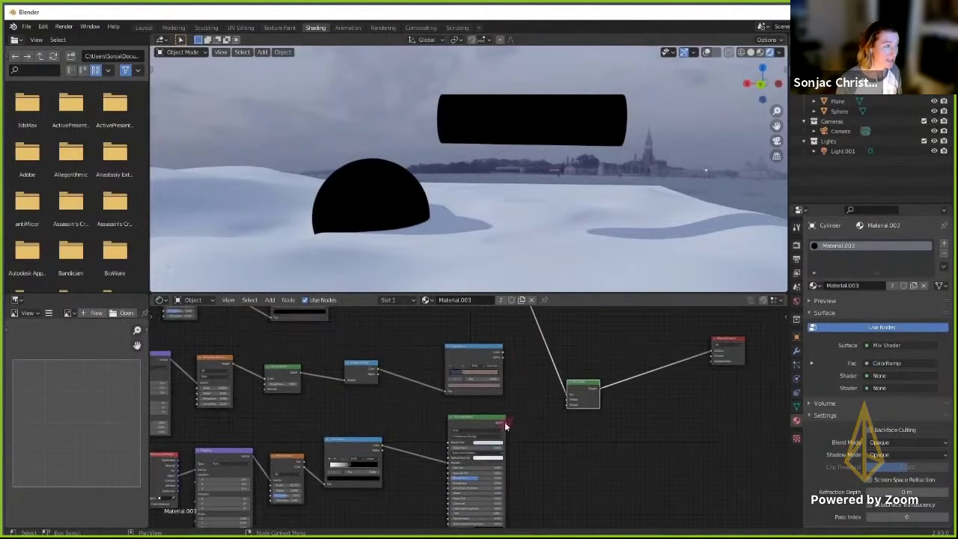
left_click_drag(505, 423, 568, 404)
left_click_drag(503, 352, 570, 395)
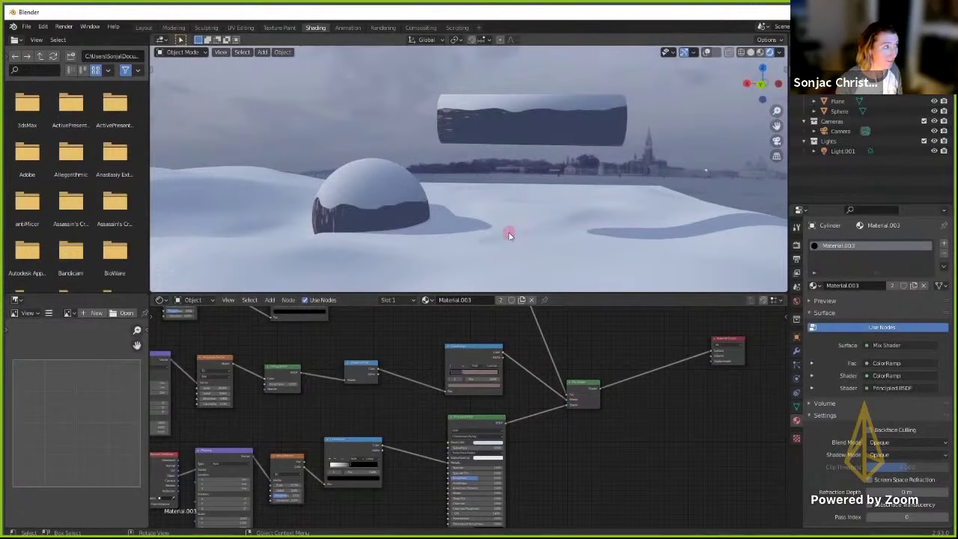
middle_click_drag(506, 236, 573, 304)
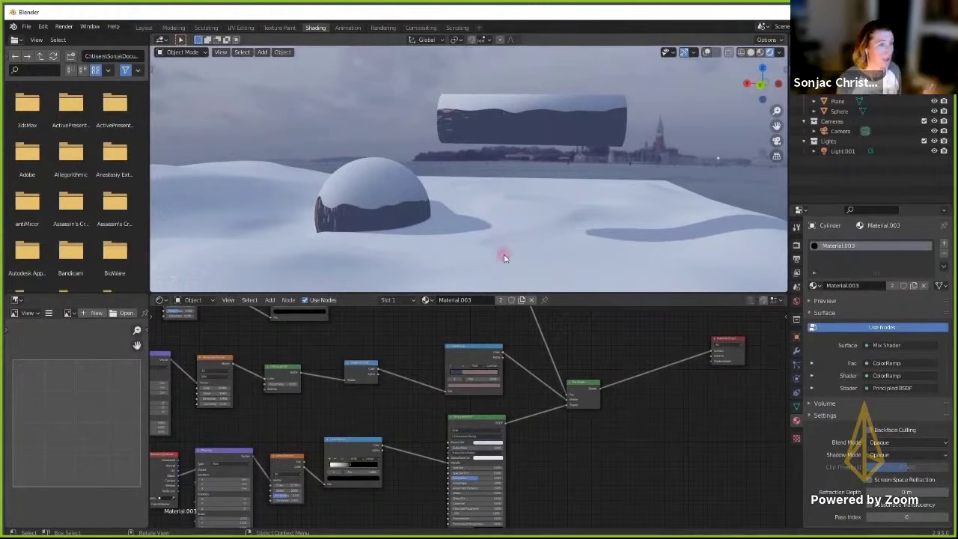
middle_click_drag(517, 261, 531, 259)
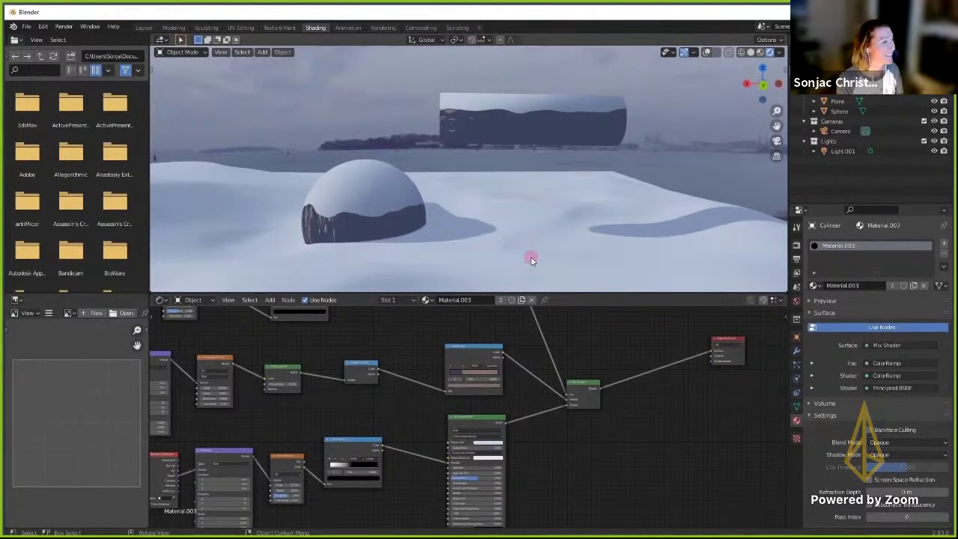
middle_click_drag(530, 259, 577, 249)
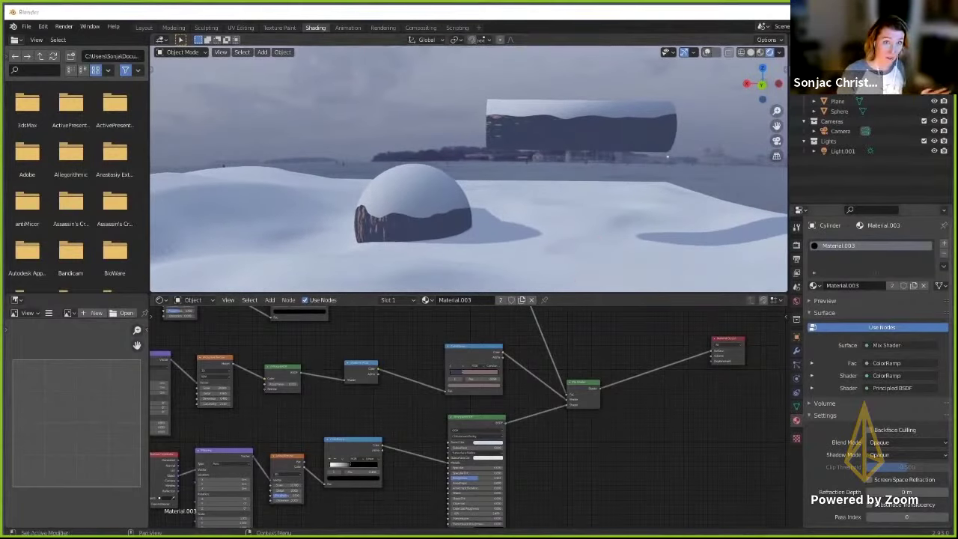
middle_click_drag(561, 336, 586, 417)
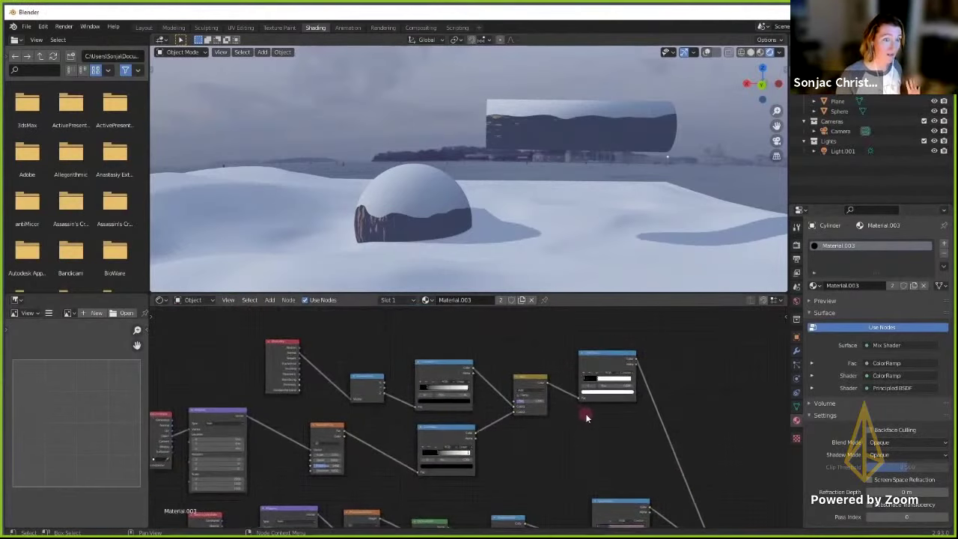
- Raise the Noise Texture Scale and Roughness, rebalance the ramp stop, then switch to the Particles slide
scroll(586, 417, "up", 2)
middle_click_drag(569, 359, 496, 421)
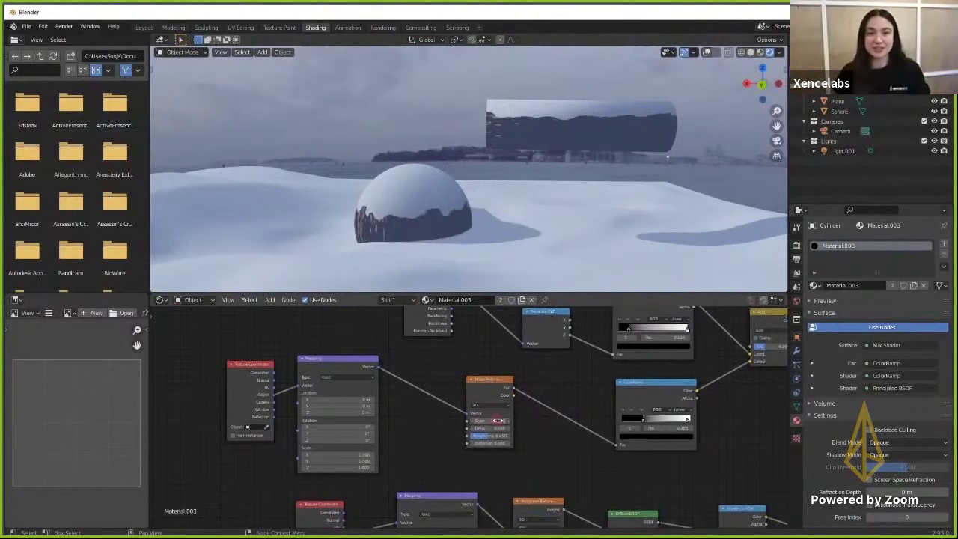
left_click_drag(496, 421, 723, 433)
middle_click_drag(522, 381, 418, 382)
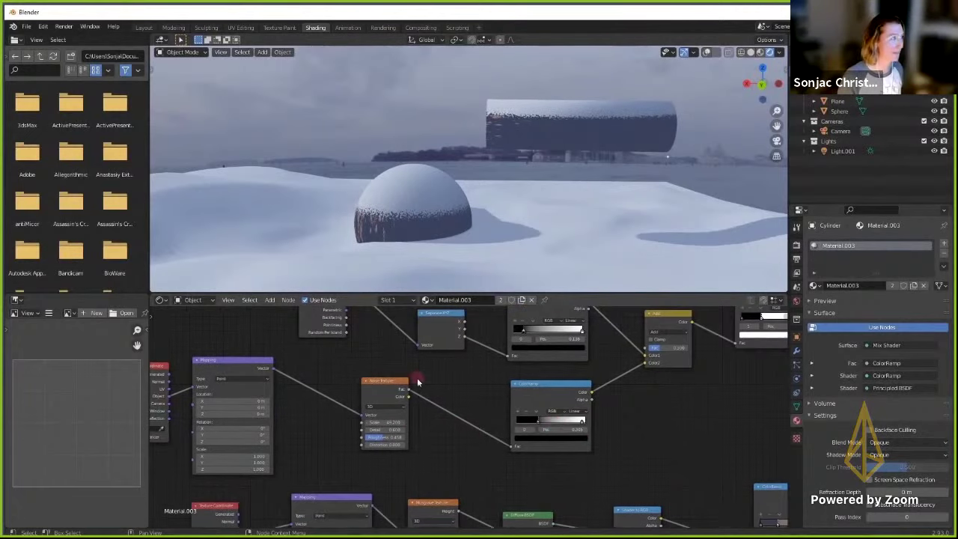
middle_click_drag(539, 420, 400, 450)
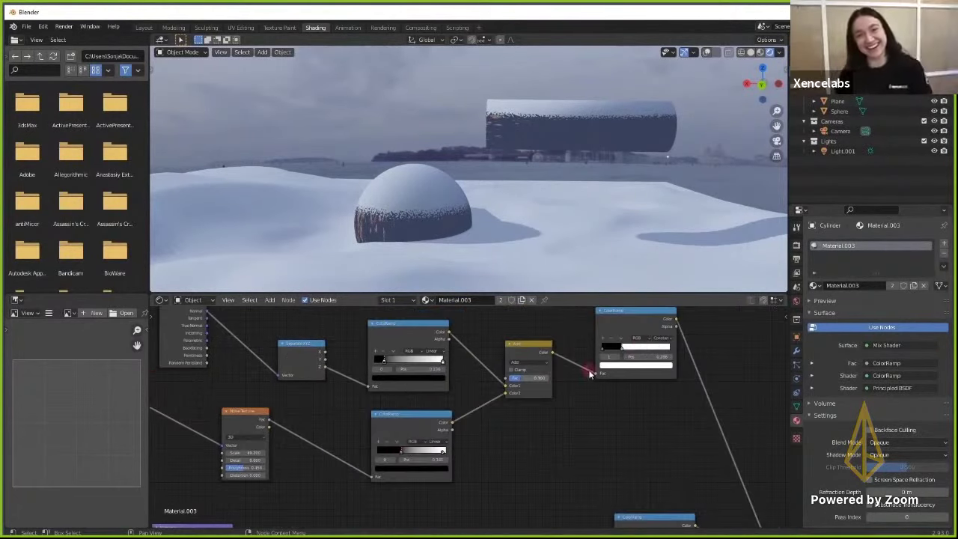
mouse_move(623, 348)
left_mouse_down()
mouse_move(610, 348)
mouse_move(644, 348)
mouse_move(617, 348)
left_mouse_up()
middle_click_drag(265, 463, 400, 445)
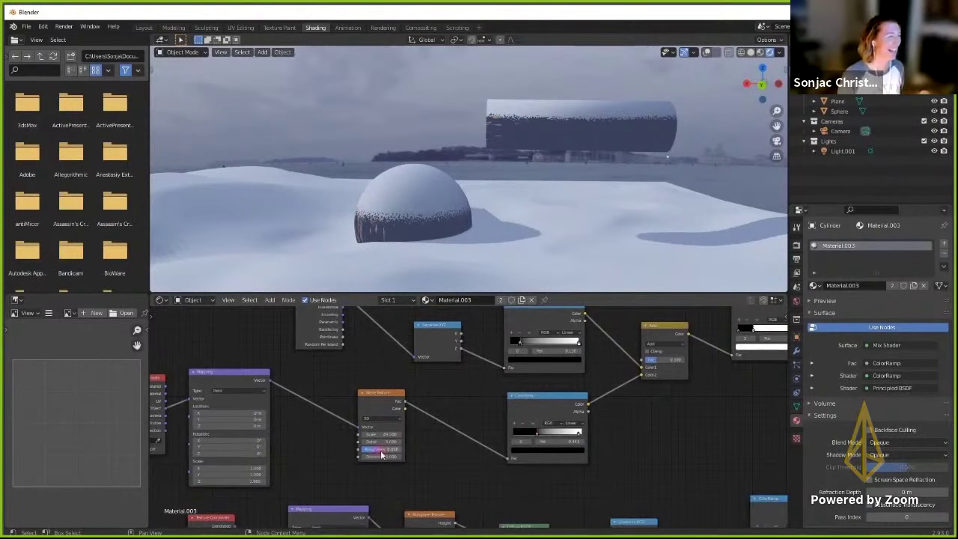
left_click_drag(382, 455, 420, 452)
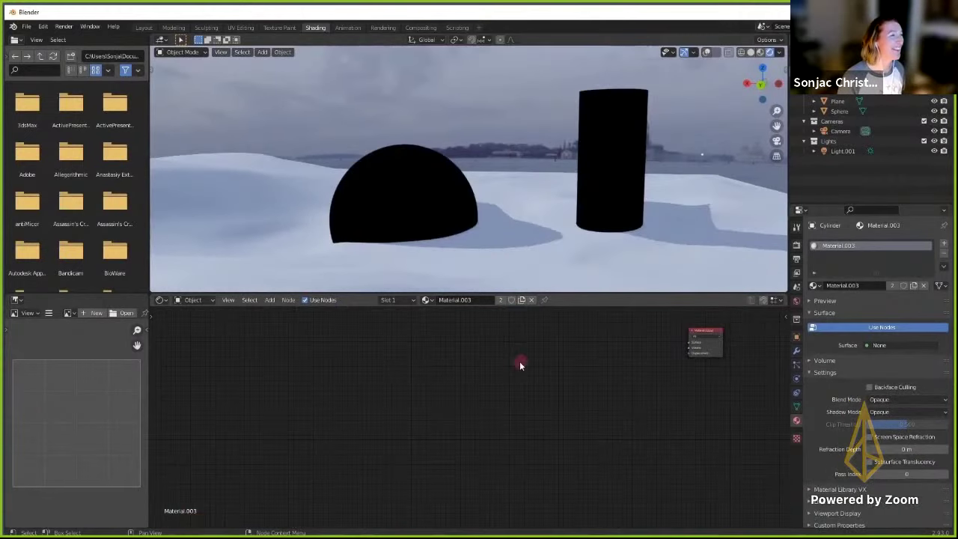
key("shift+a")
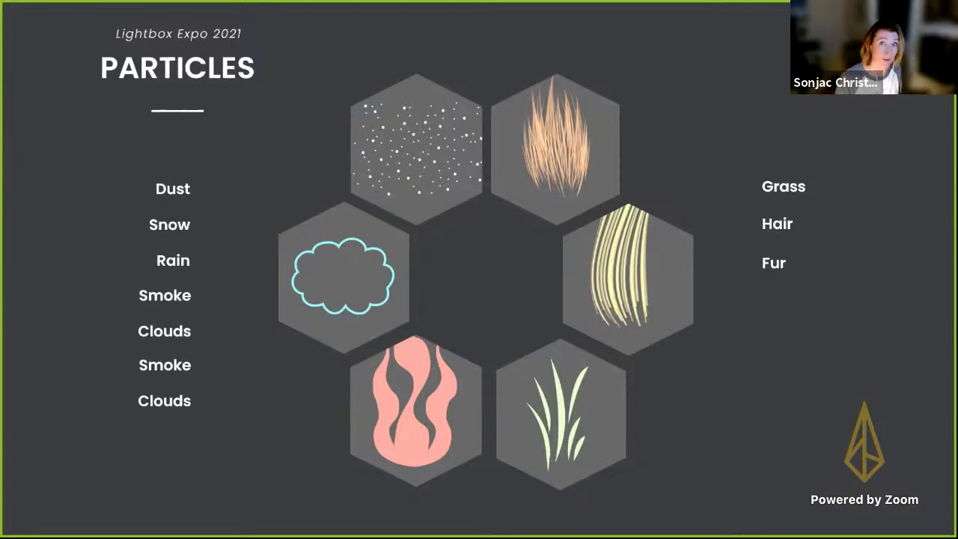
- Return to the snowy terrain file and add a plane high above the ground
key("alt+Tab")
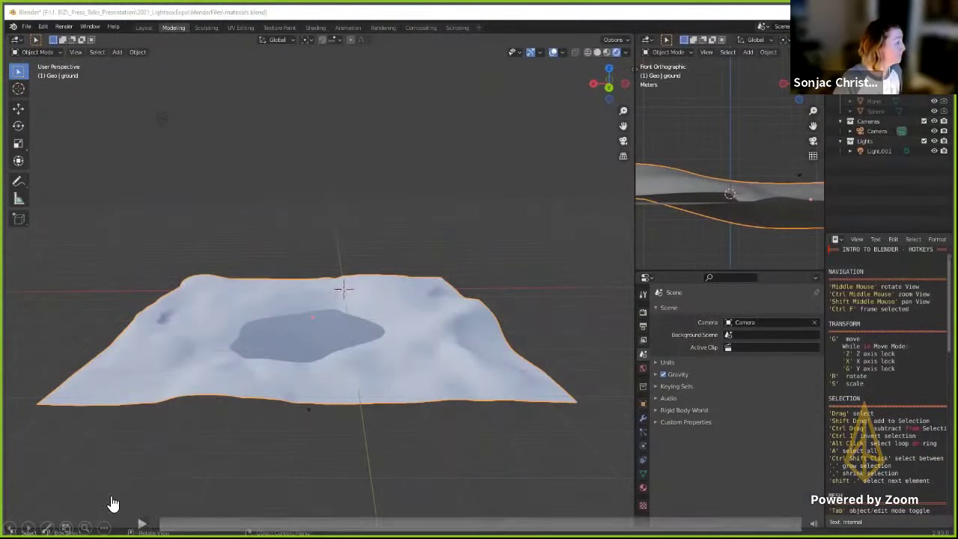
left_click(142, 523)
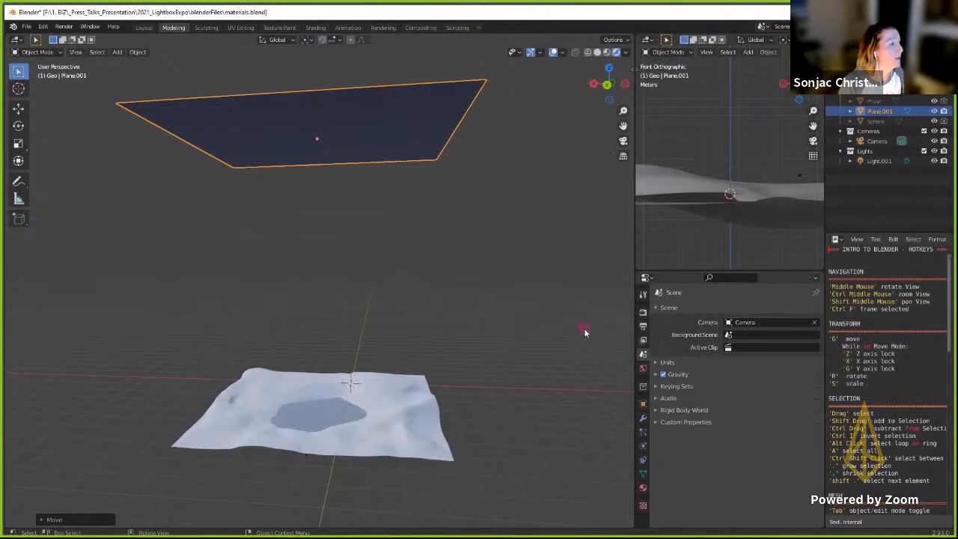
- Add a ParticleSystem to Plane.001 and split off a new area below the viewport
left_click(643, 432)
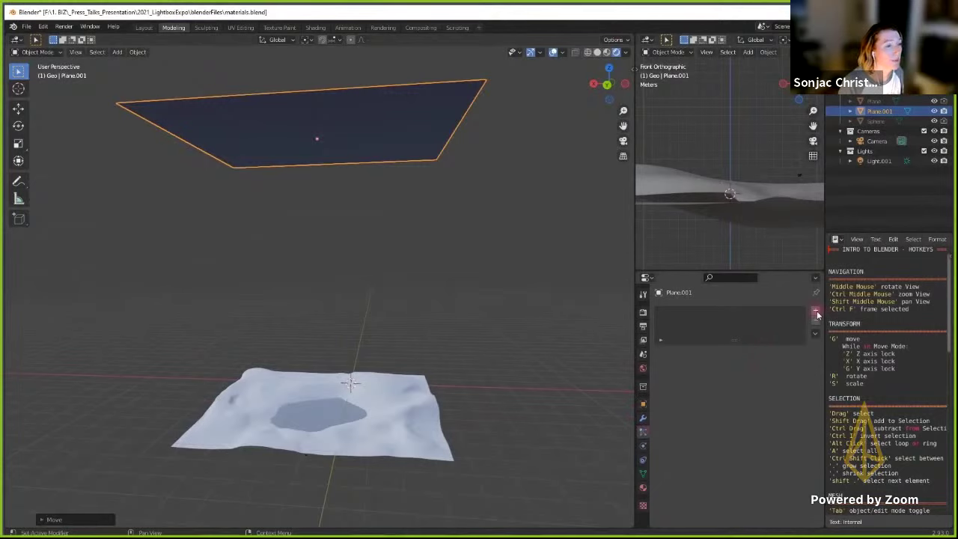
left_click(816, 311)
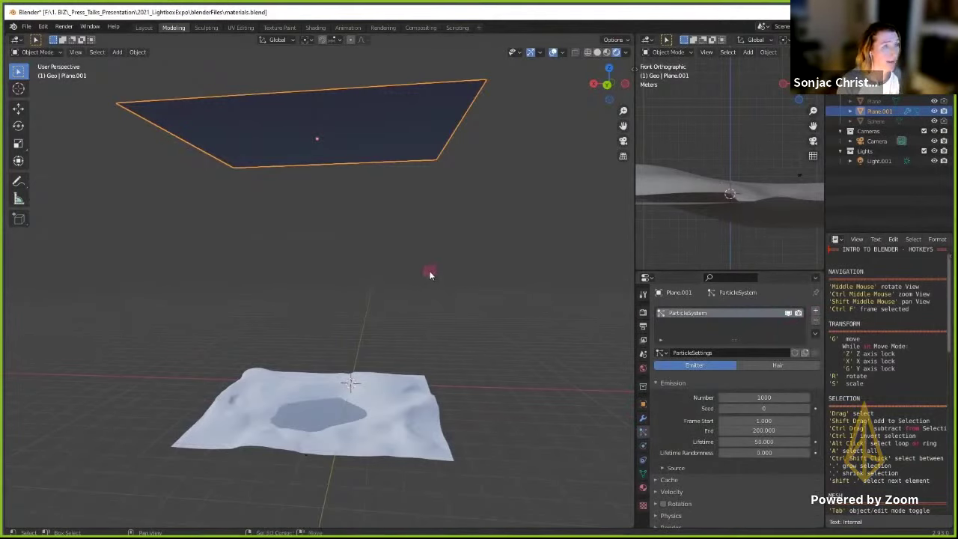
mouse_move(431, 271)
middle_mouse_down()
mouse_move(449, 255)
mouse_move(441, 256)
middle_mouse_up()
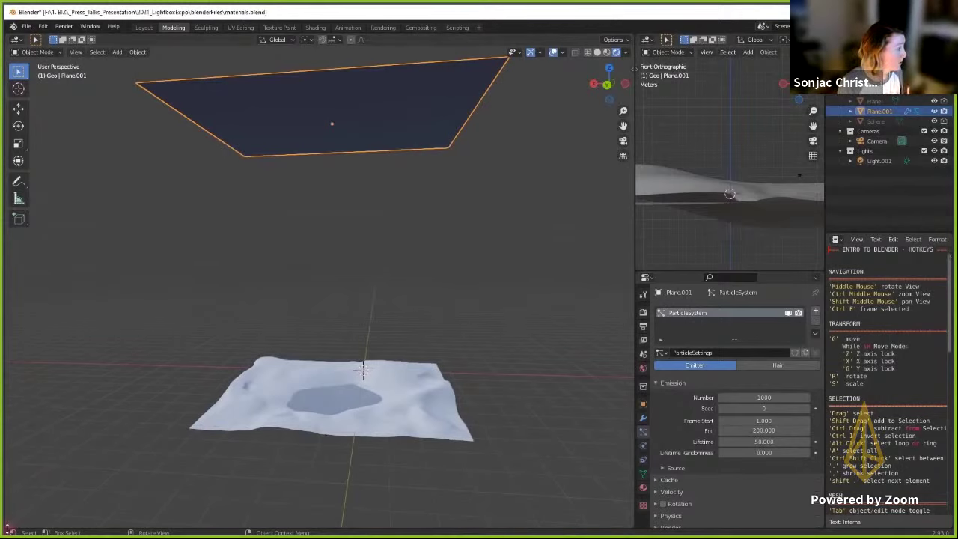
left_click_drag(6, 527, 13, 462)
left_click(15, 465)
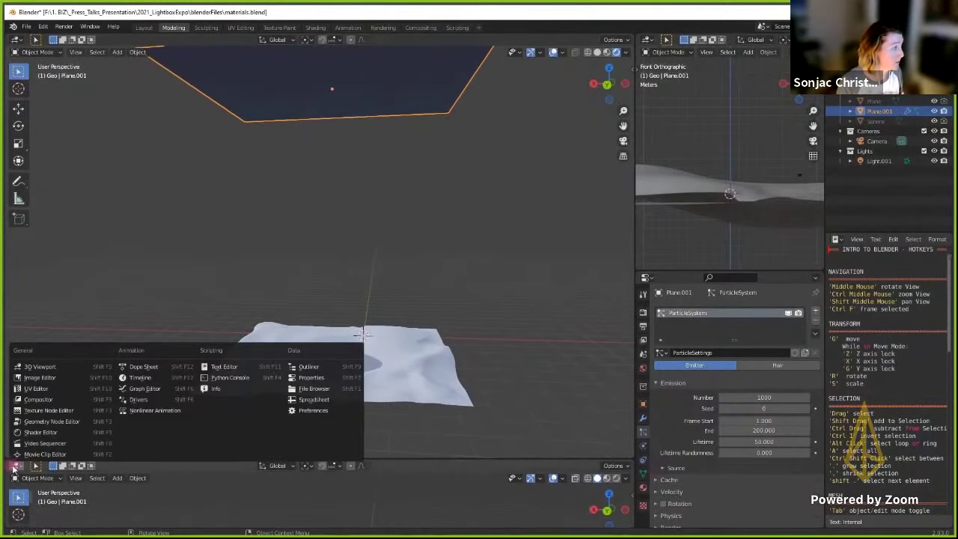
- Make the new area a Timeline, preview playback and set the scene end frame to 1000
left_click(158, 378)
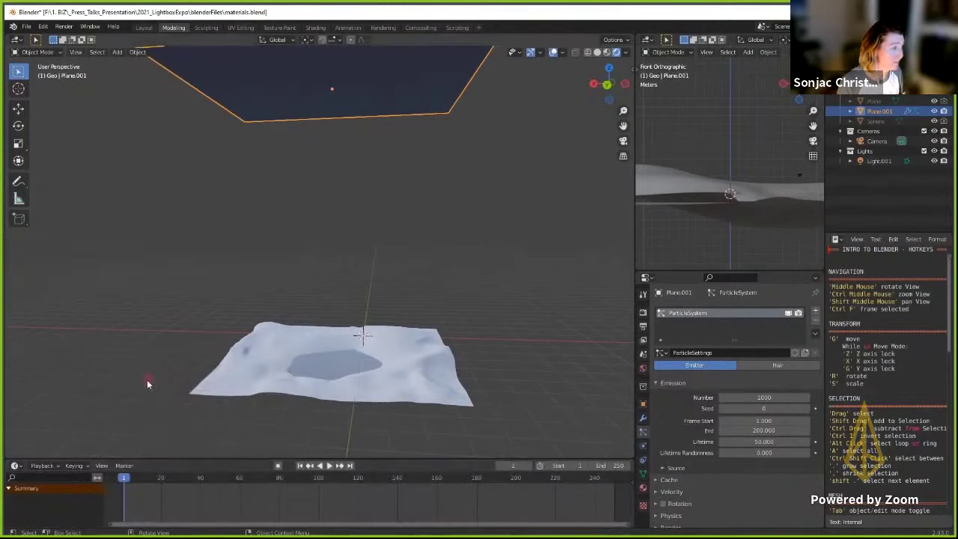
left_click(330, 466)
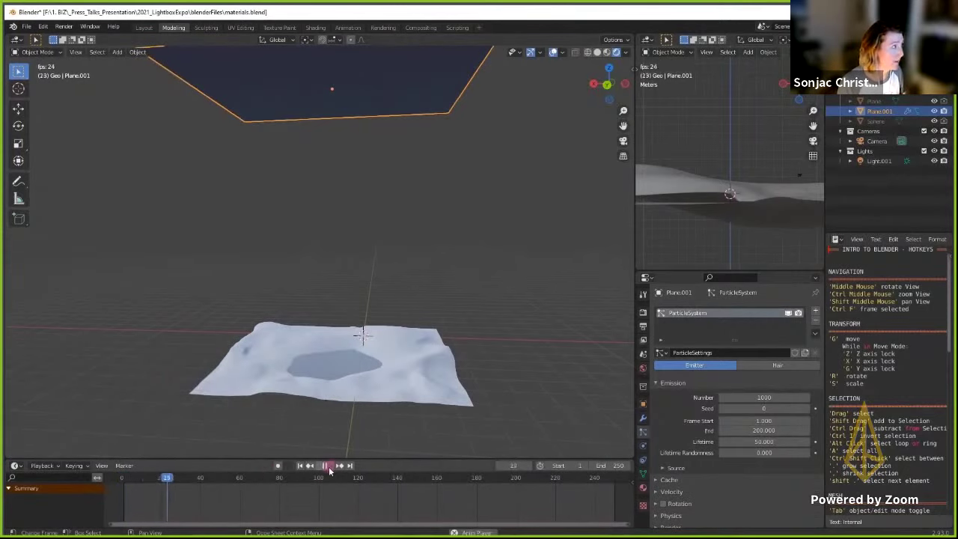
left_click(330, 466)
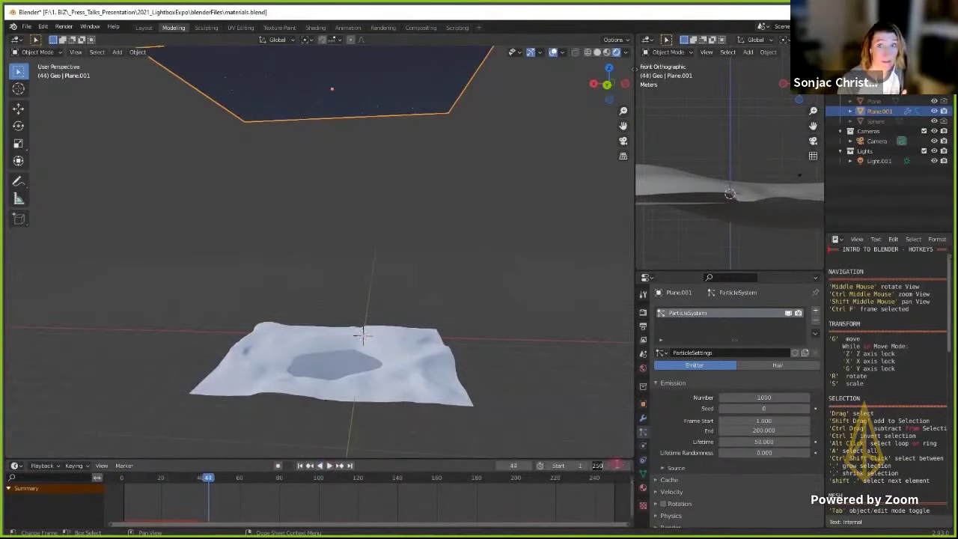
key("Home")
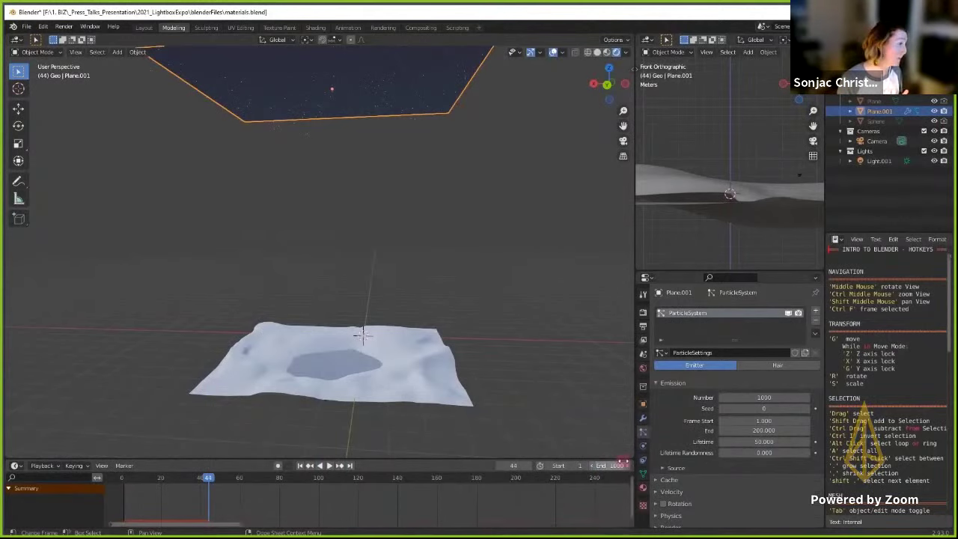
left_click(278, 479)
- Set the particle Lifetime to 500 and the emission End to frame 1000
double_click(764, 441)
type("500")
key("Return")
left_click(763, 430)
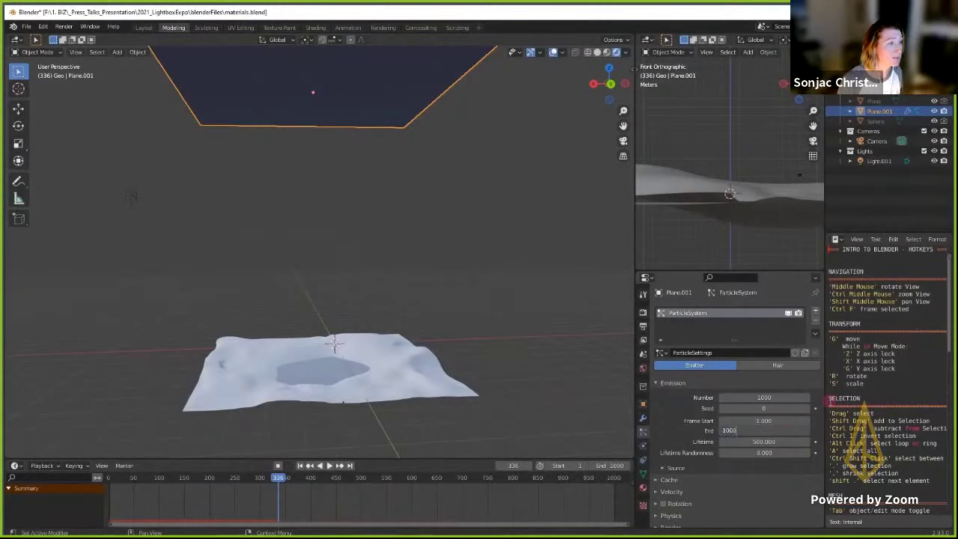
type("1000")
key("Return")
- Replay the snowfall from frame 1, stop it around frame 310, and edit the particle Number
left_click(300, 465)
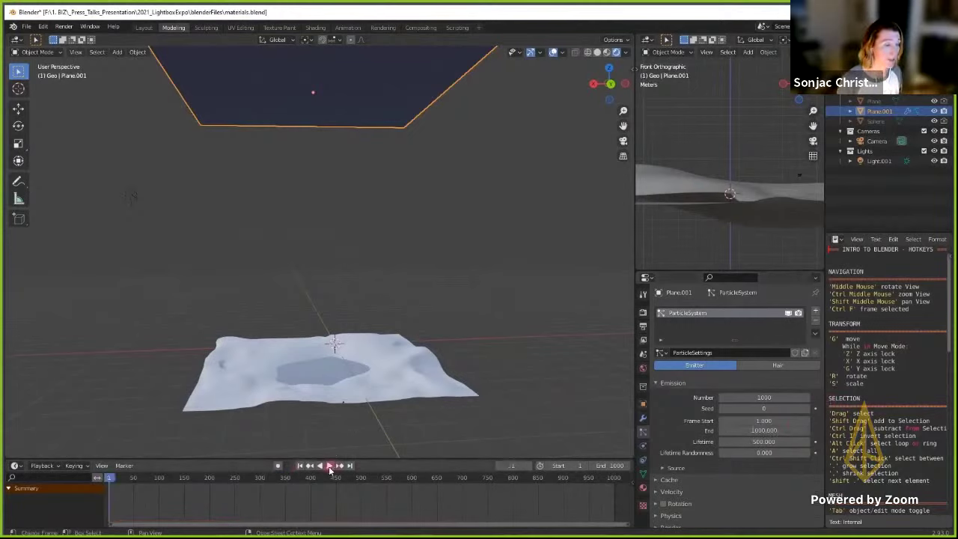
left_click(330, 465)
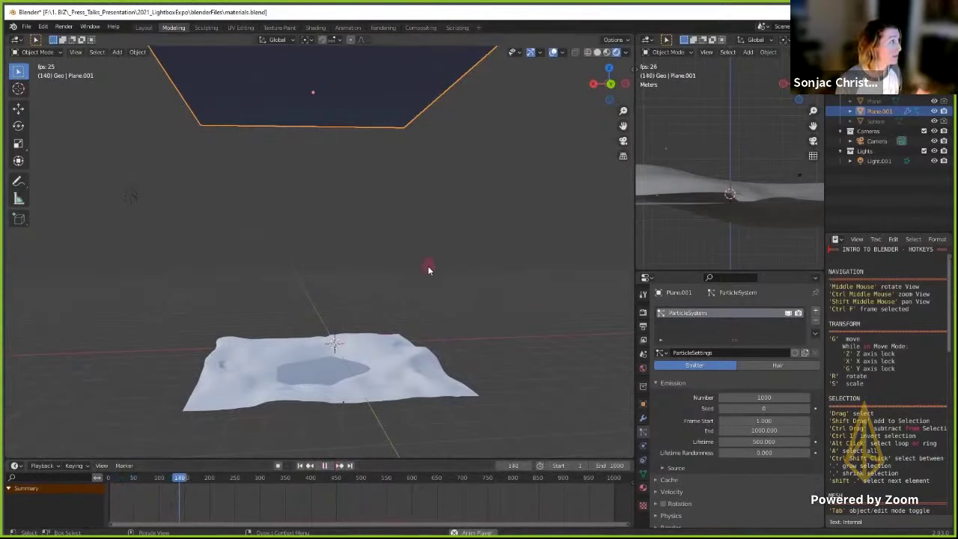
mouse_move(429, 272)
middle_mouse_down()
mouse_move(379, 268)
mouse_move(428, 272)
mouse_move(408, 272)
mouse_move(415, 265)
middle_mouse_up()
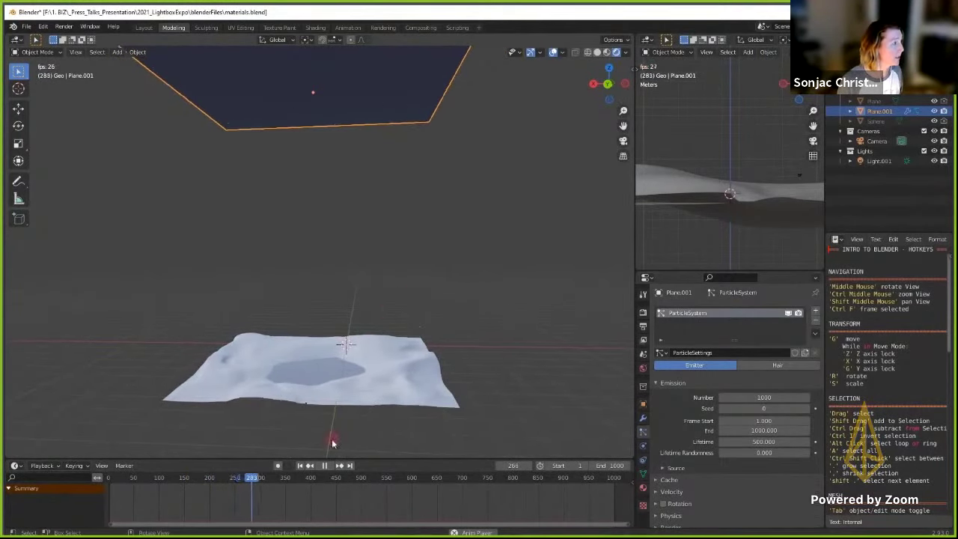
left_click(324, 465)
left_click(324, 465)
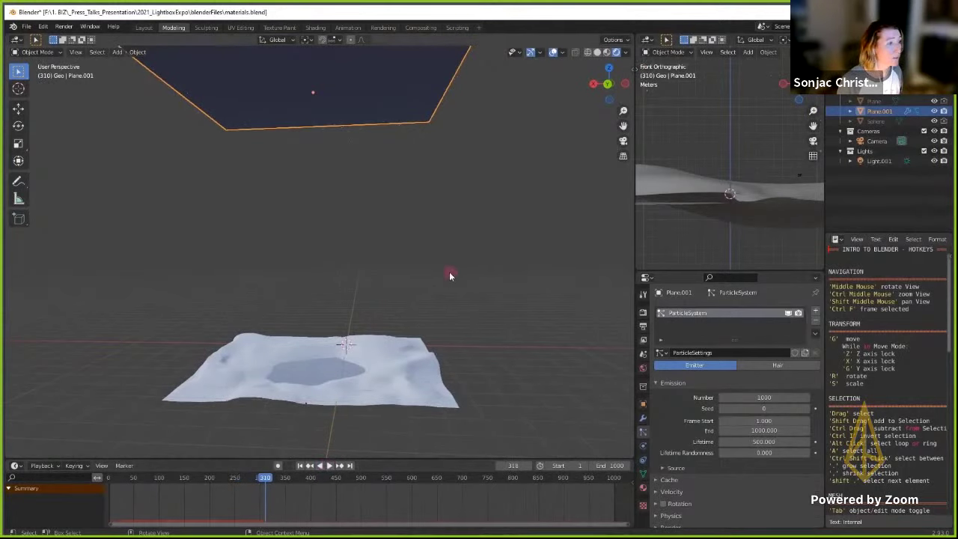
scroll(726, 360, "down", 3)
left_click(780, 307)
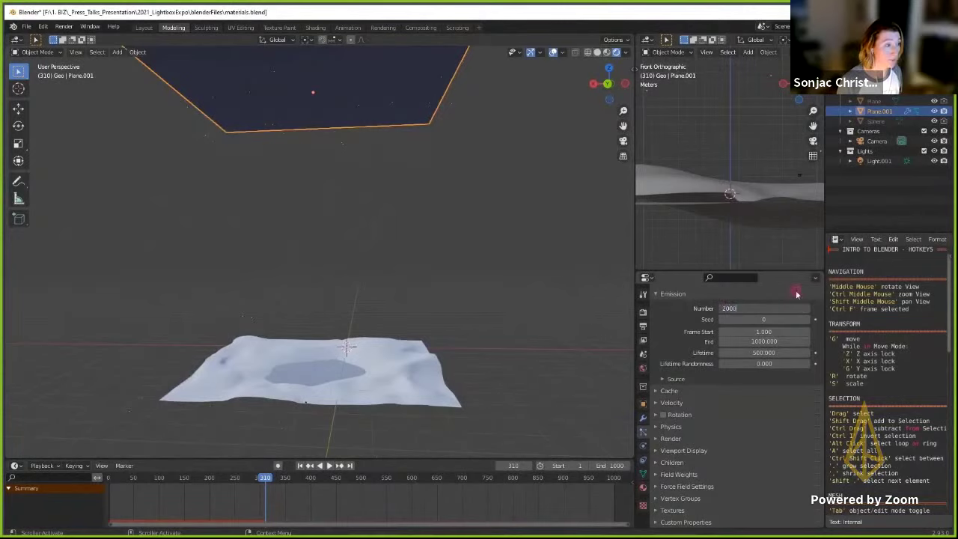
- Set the emitted particle count to 2000 and the viewport display Size to 0.48 m
type("2000")
key("Return")
left_click(659, 452)
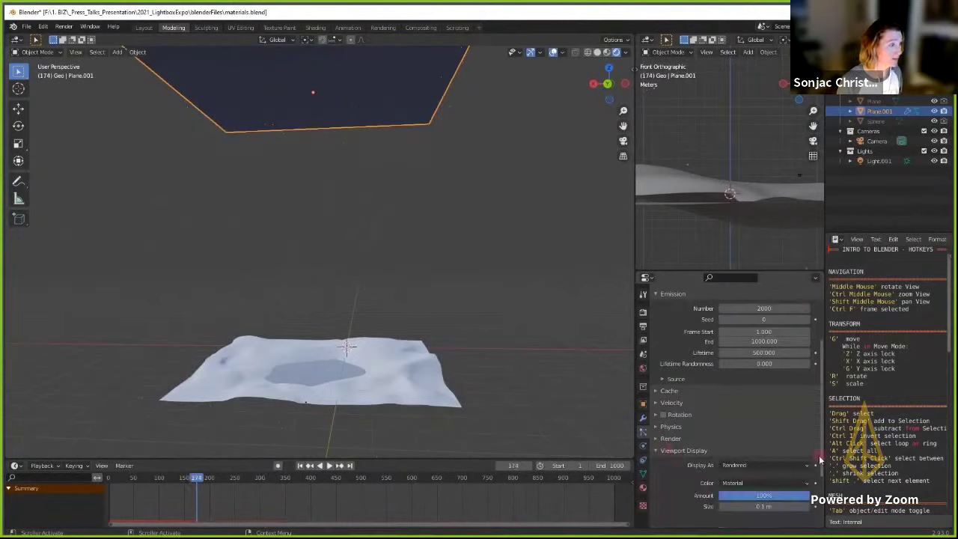
scroll(822, 446, "down", 3)
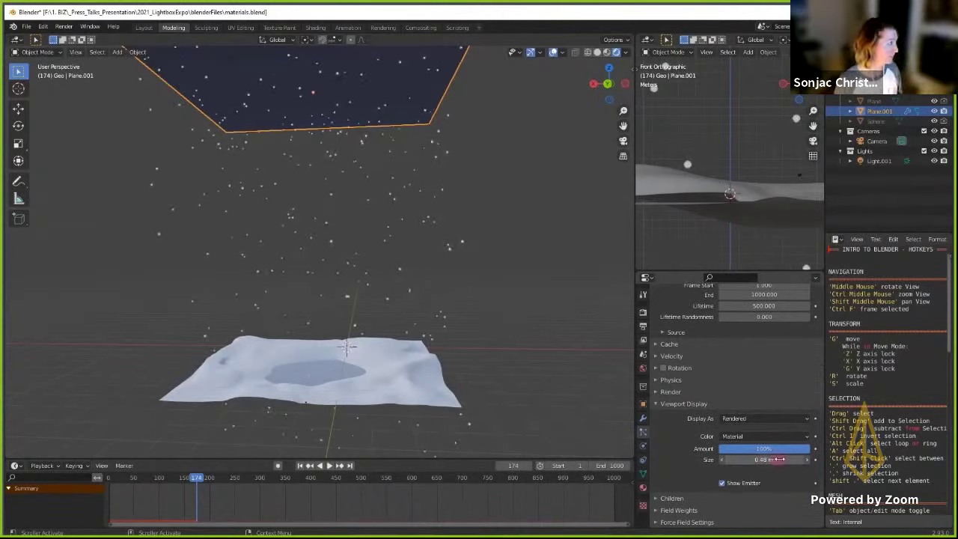
- Replay the snowfall from the first frame and watch it fall onto the terrain
left_click(300, 465)
scroll(401, 346, "down", 2)
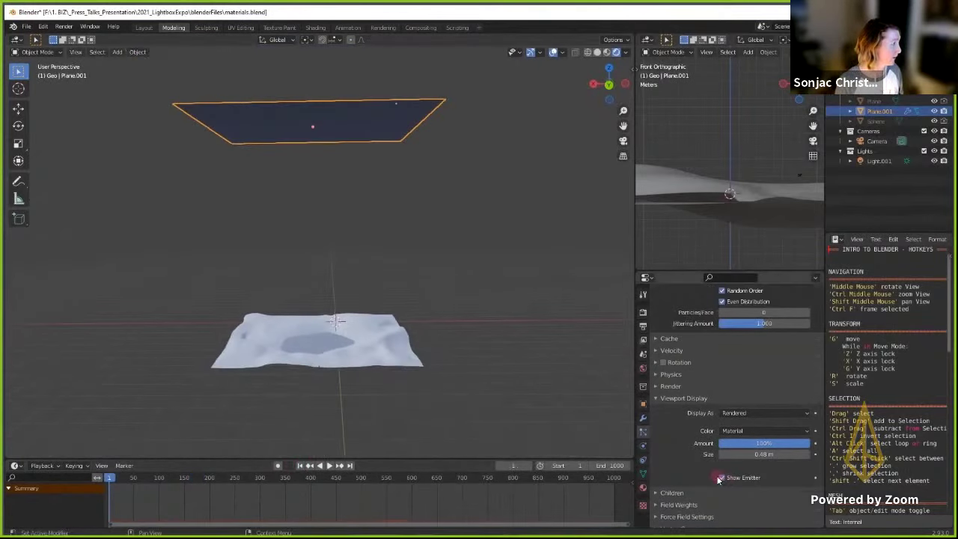
left_click(329, 465)
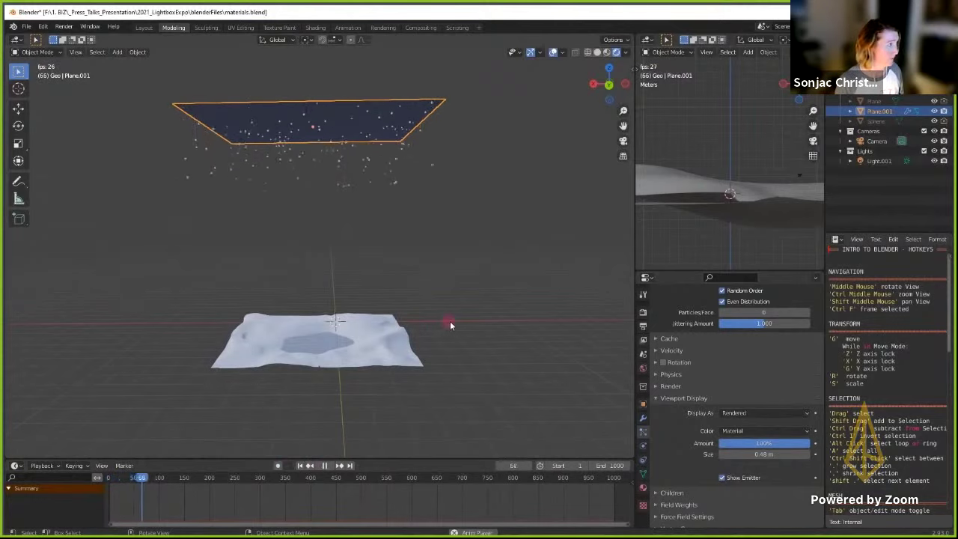
mouse_move(453, 320)
middle_mouse_down()
mouse_move(456, 298)
mouse_move(471, 298)
mouse_move(458, 319)
middle_mouse_up()
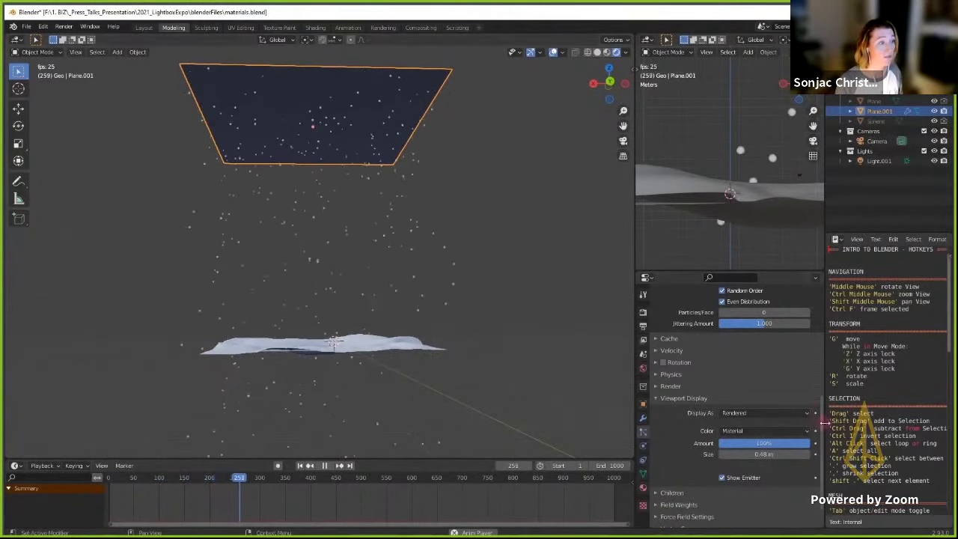
scroll(822, 425, "up", 5)
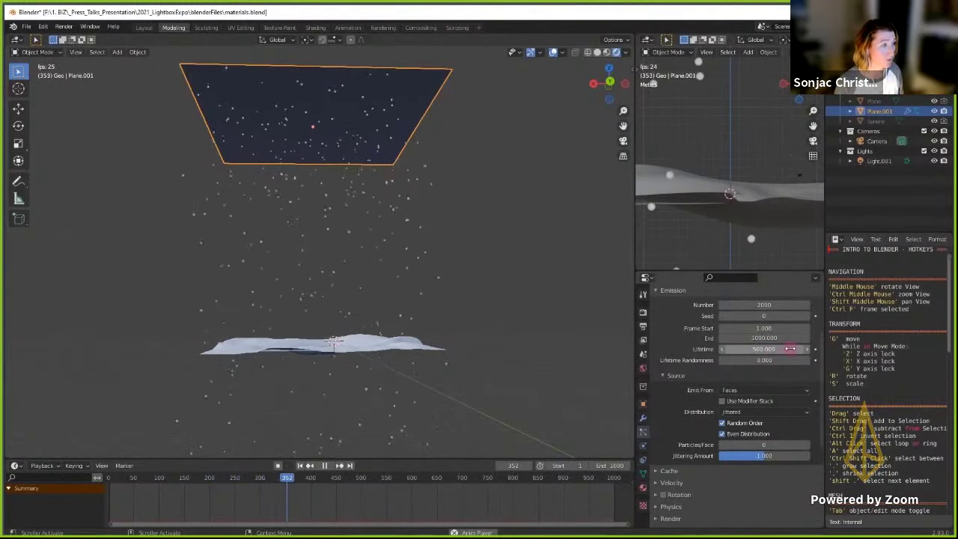
- Set the snow particles' Lifetime to 130 frames and restart the snowfall from the first frame
mouse_move(775, 349)
left_mouse_down()
mouse_move(784, 349)
mouse_move(767, 349)
left_mouse_up()
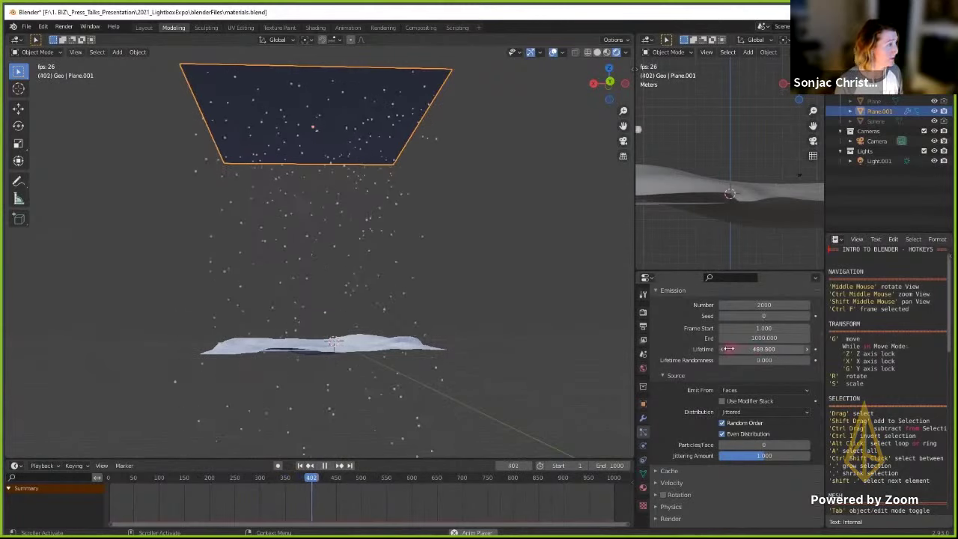
double_click(763, 348)
type("130")
key("Return")
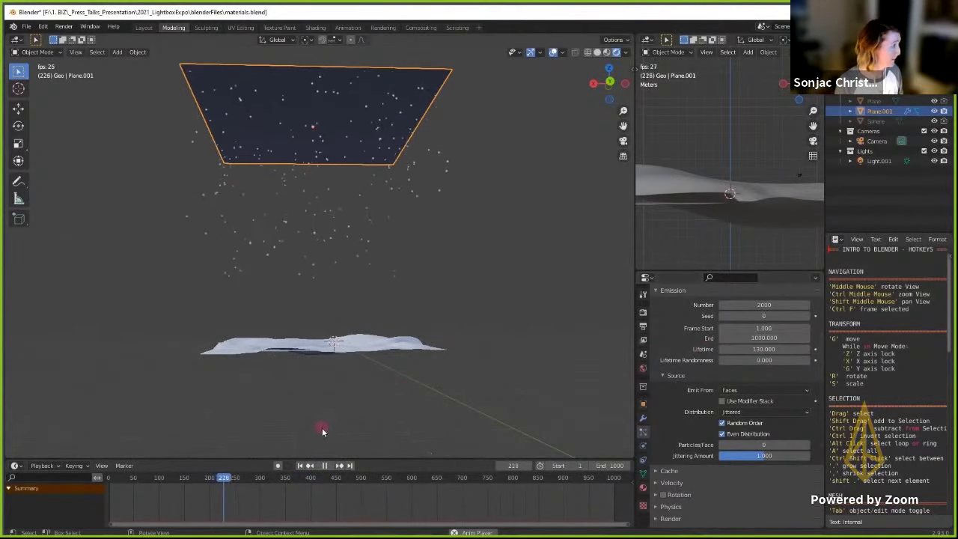
left_click(300, 466)
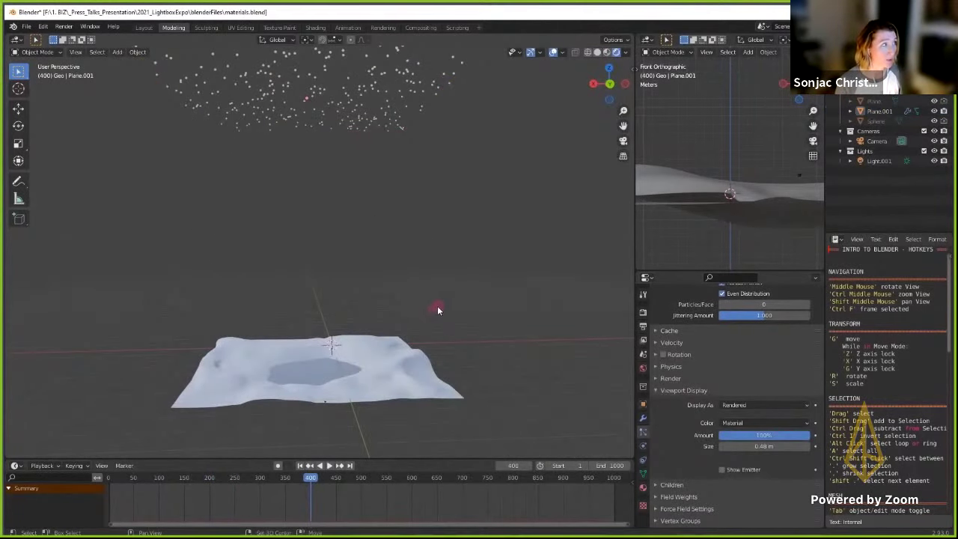
- Add an Ico Sphere to the scene and frame it in the view
key("shift+a")
mouse_move(437, 306)
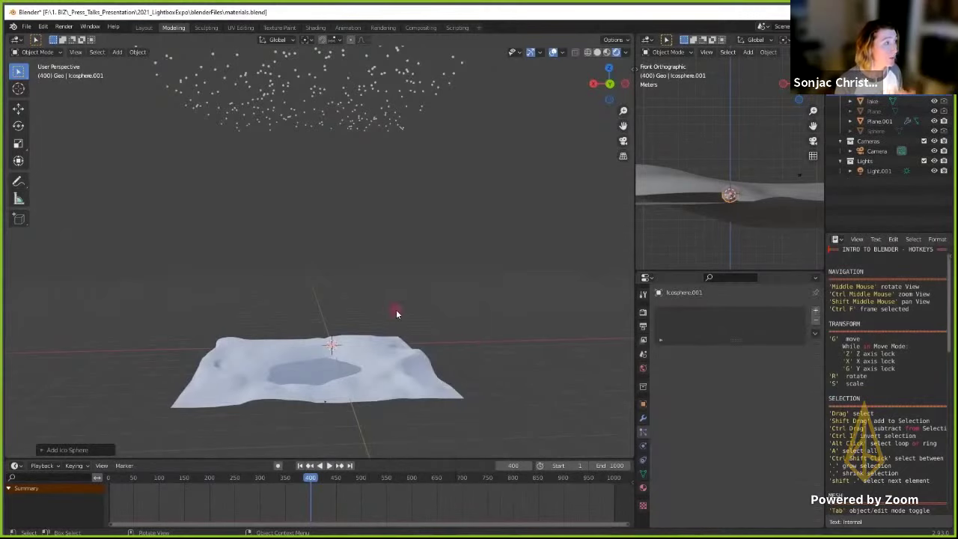
middle_click_drag(396, 313, 360, 343)
key("ctrl+f")
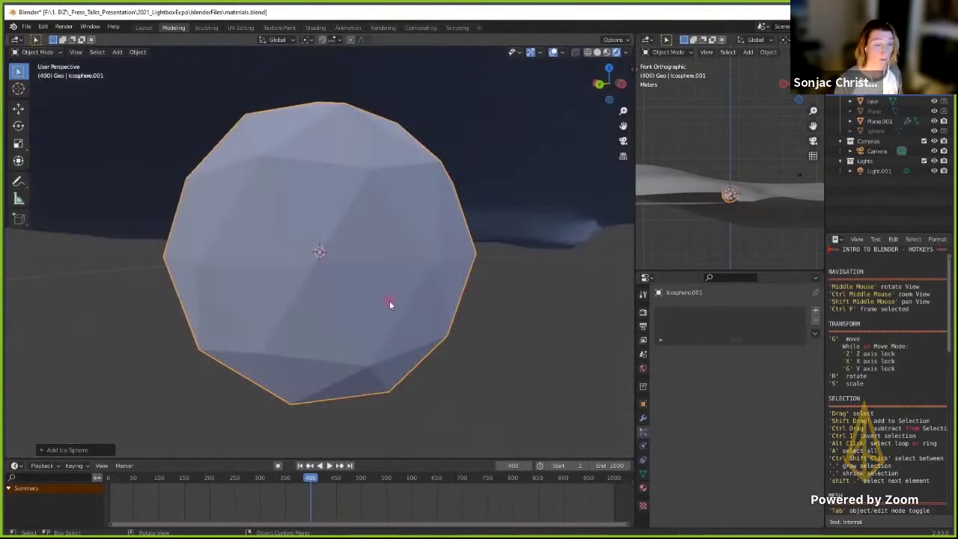
- Lower the icosphere's subdivisions to 1 and give it a new material, Material.003
key("F9")
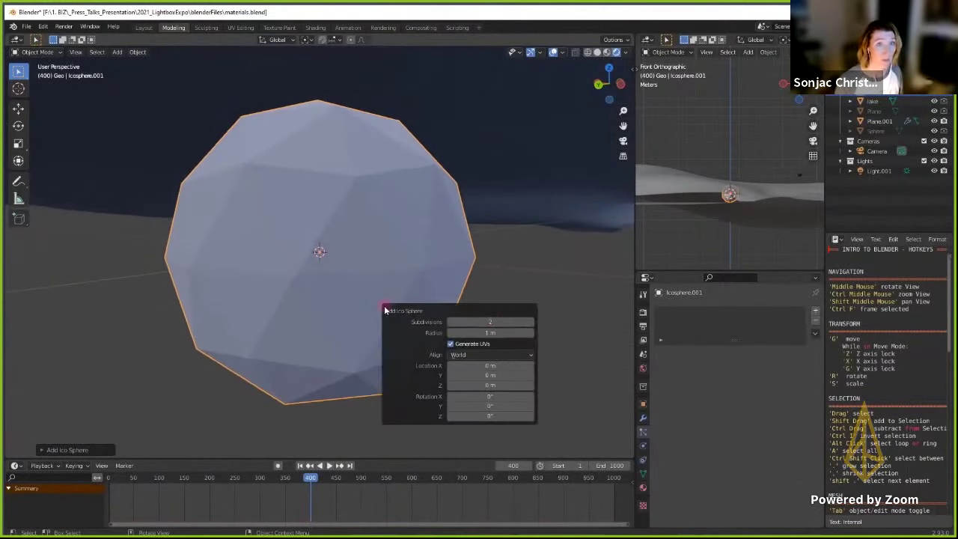
left_click(451, 323)
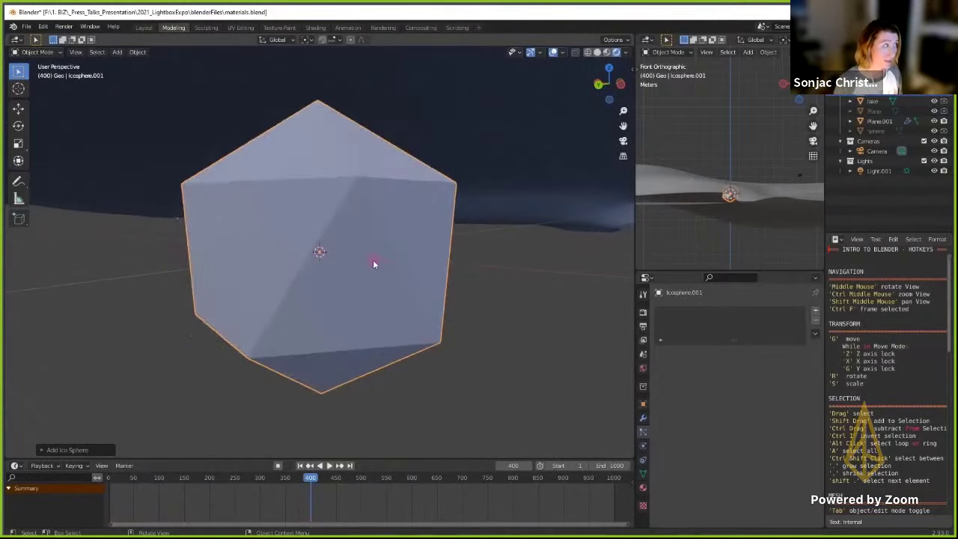
middle_click_drag(373, 260, 432, 265)
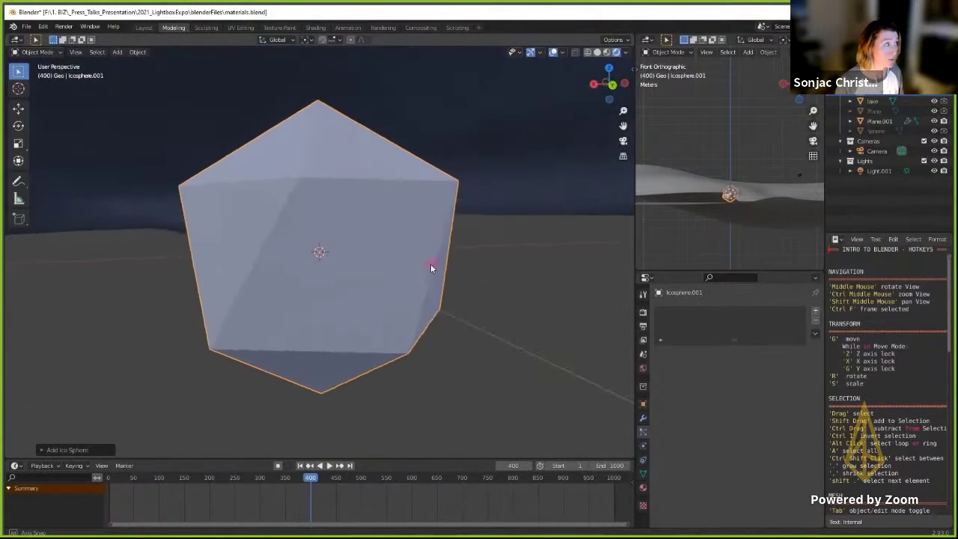
left_click(643, 488)
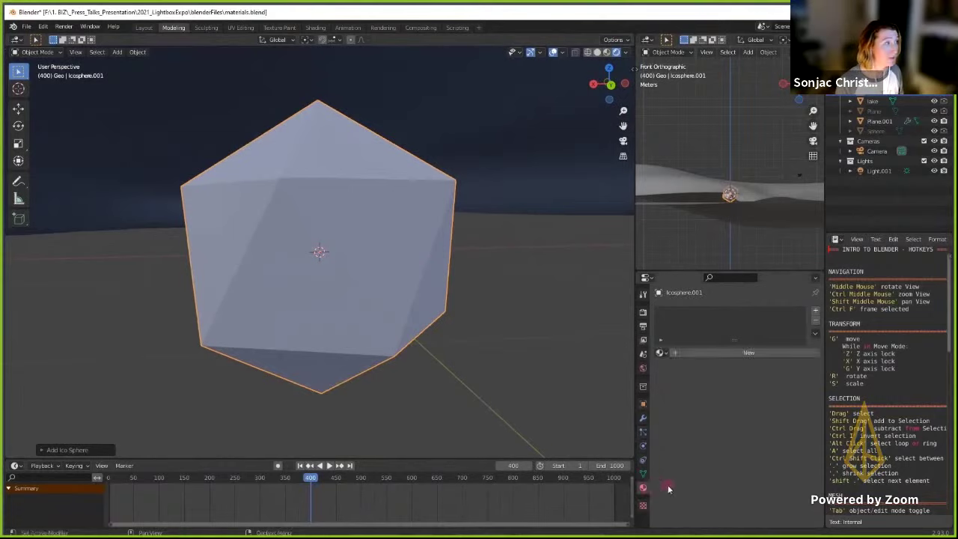
left_click(748, 353)
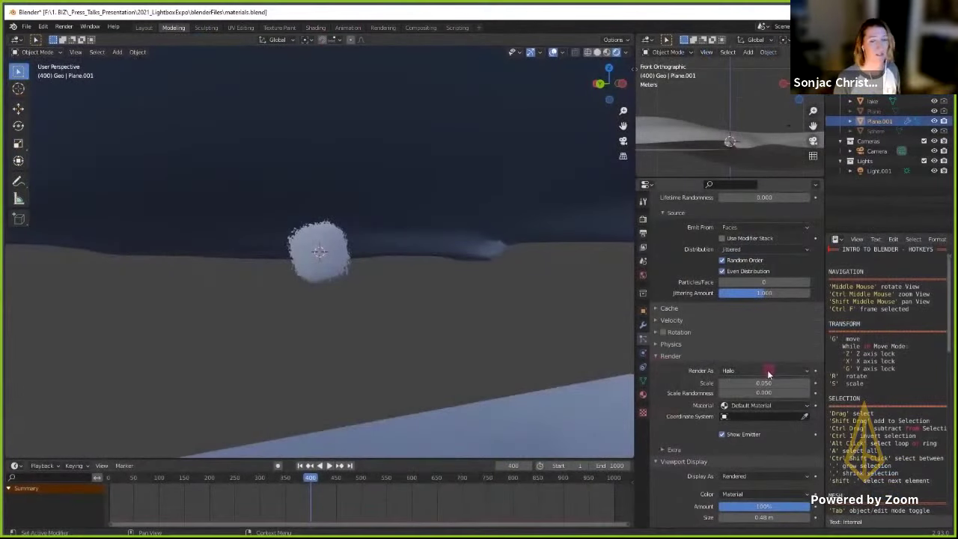
- Render the snow particles as Object instances of Icosphere.001
left_click(771, 371)
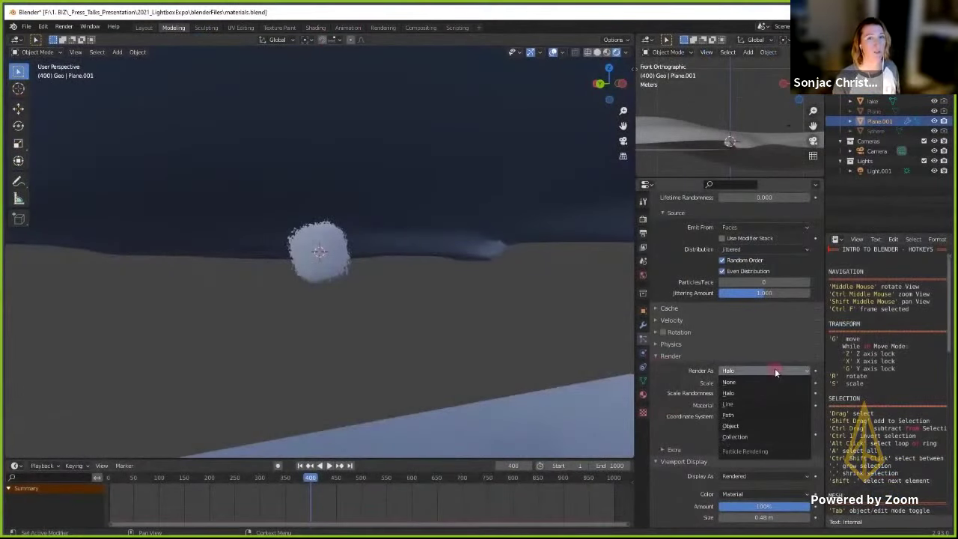
left_click(753, 425)
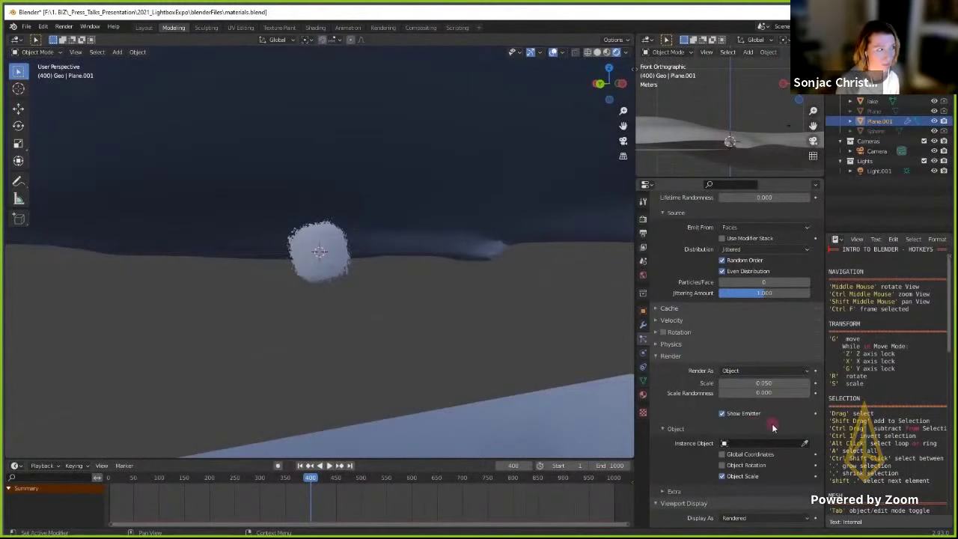
left_click(806, 444)
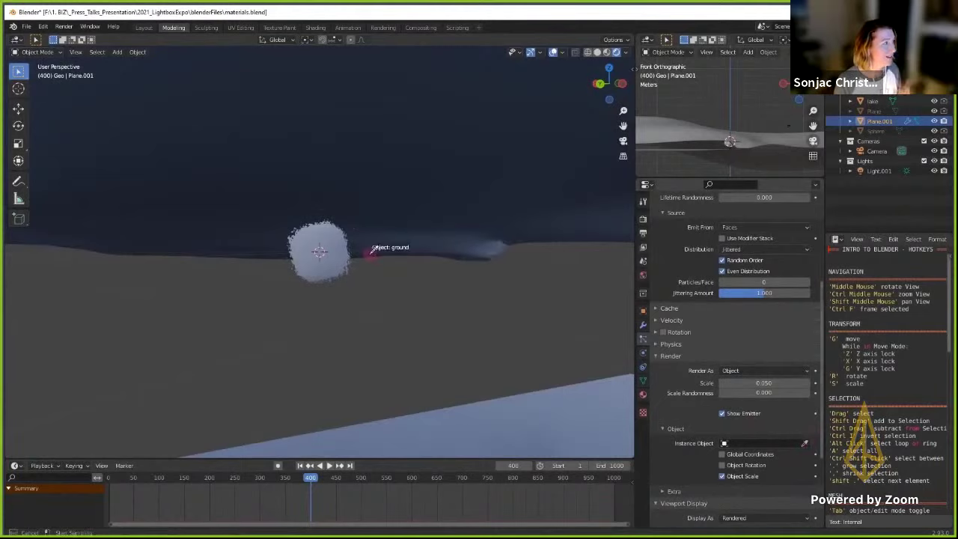
left_click(338, 252)
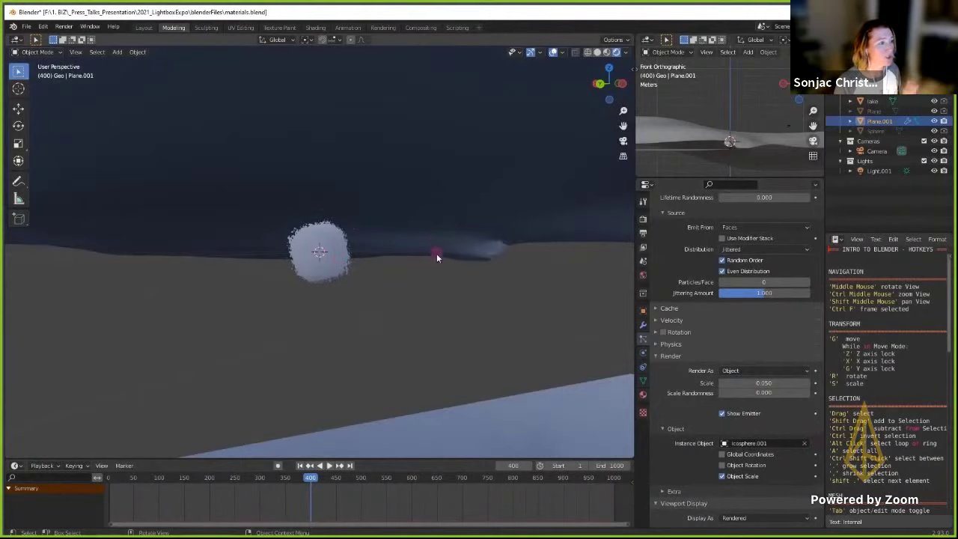
middle_click_drag(437, 253, 396, 173)
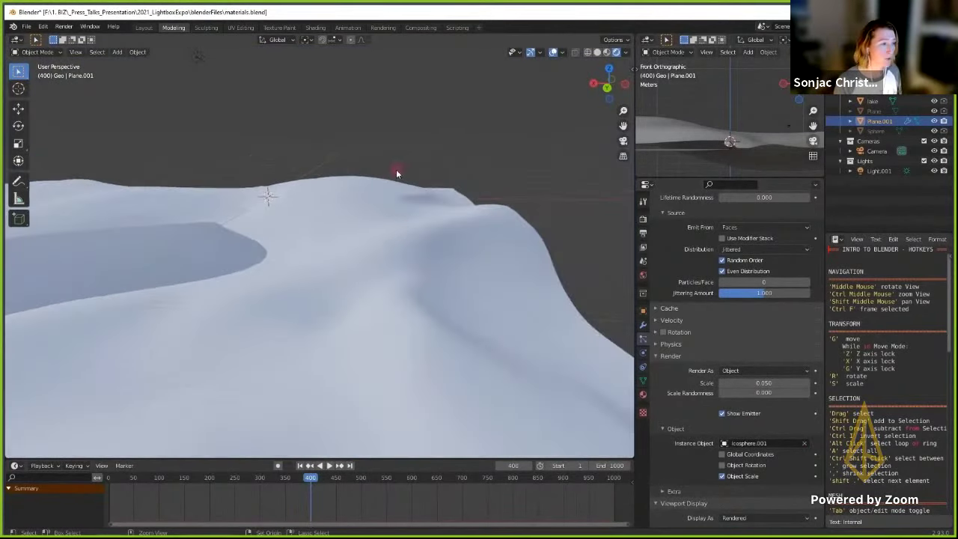
scroll(396, 174, "down", 5)
middle_click_drag(381, 220, 405, 279)
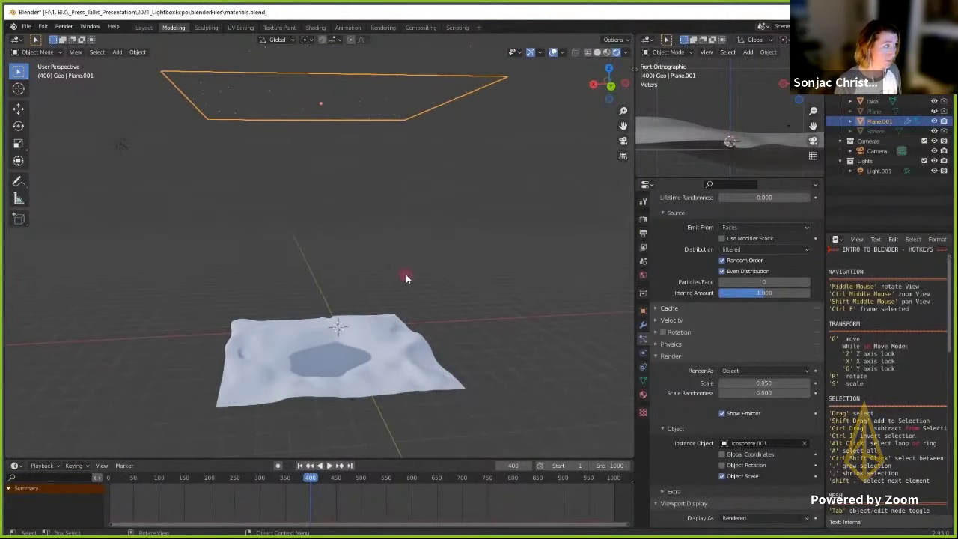
- Replay the snowfall and set the particle render scale to 1
left_click(299, 466)
left_click(330, 466)
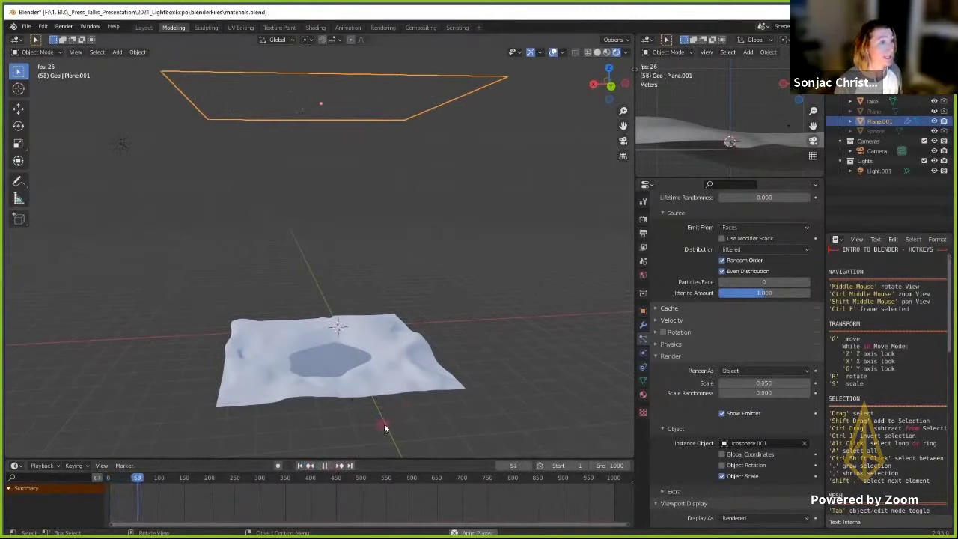
left_click(325, 464)
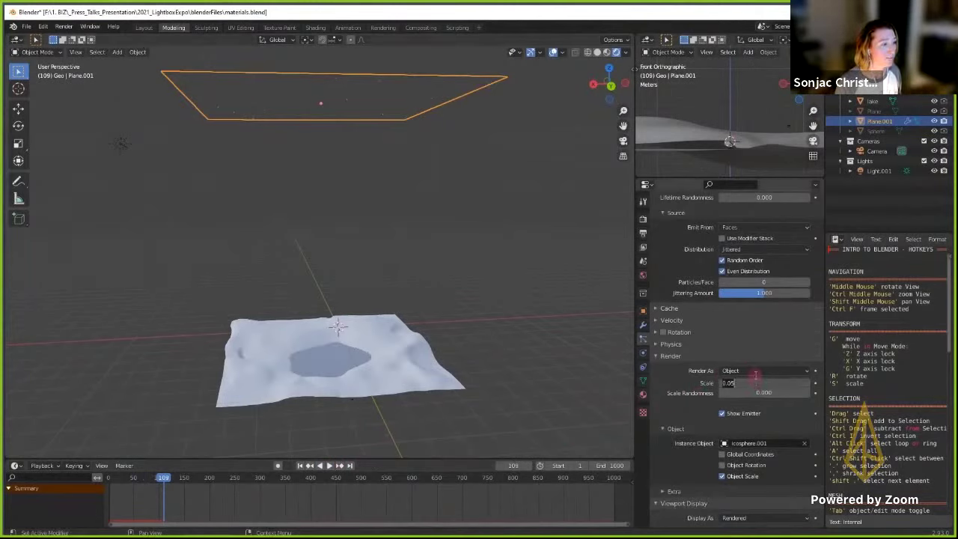
key("Return")
left_click(498, 223)
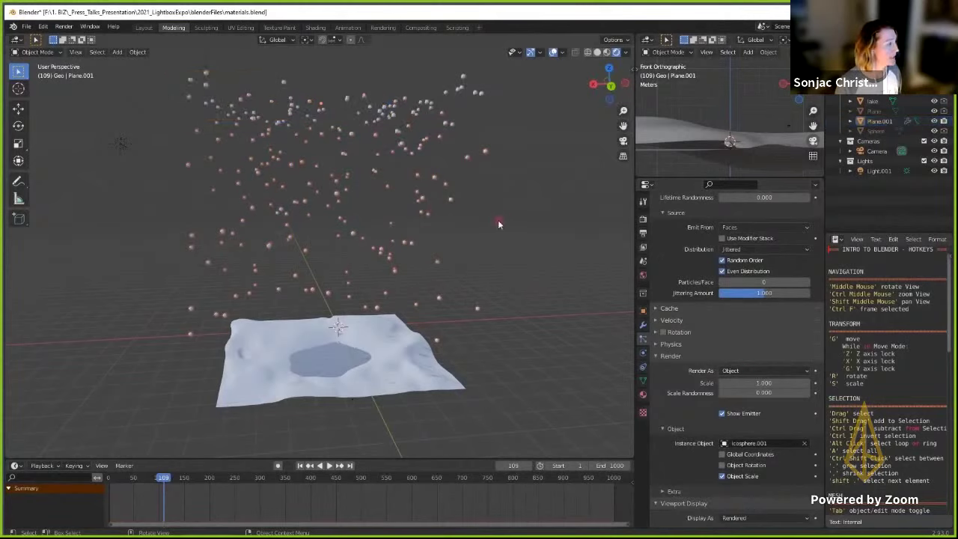
- Set snowflake Scale Randomness to 0.373 and replay the snowfall up to frame 160
scroll(433, 208, "up", 5)
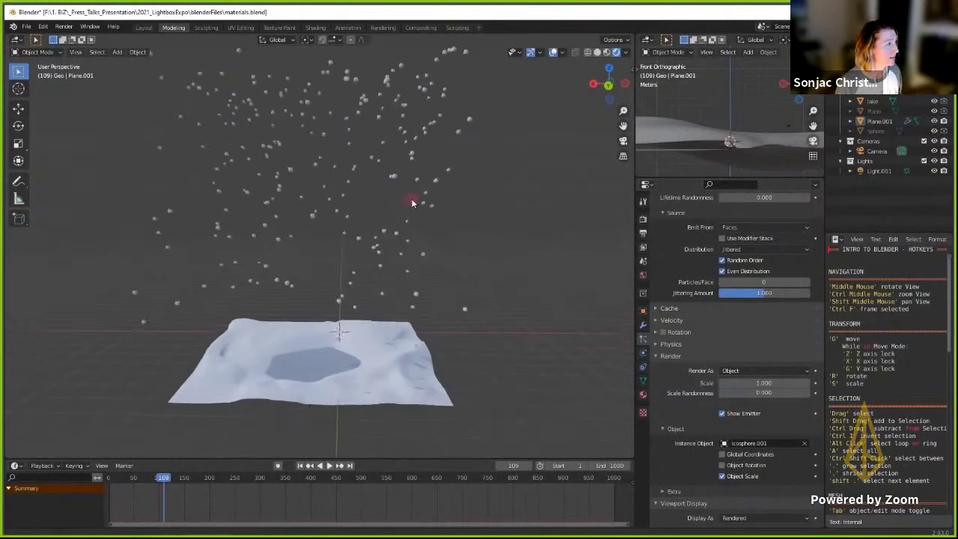
scroll(427, 186, "up", 2)
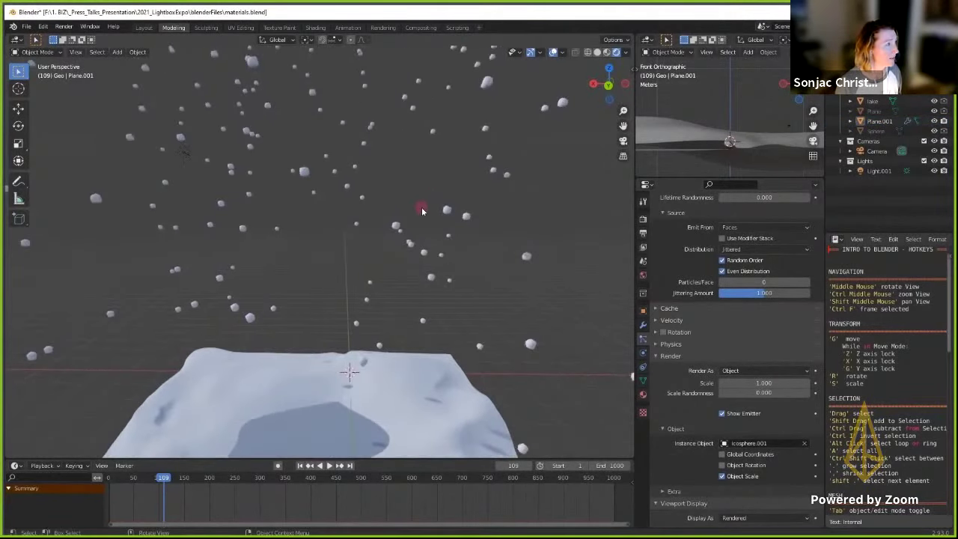
middle_click_drag(422, 211, 423, 205)
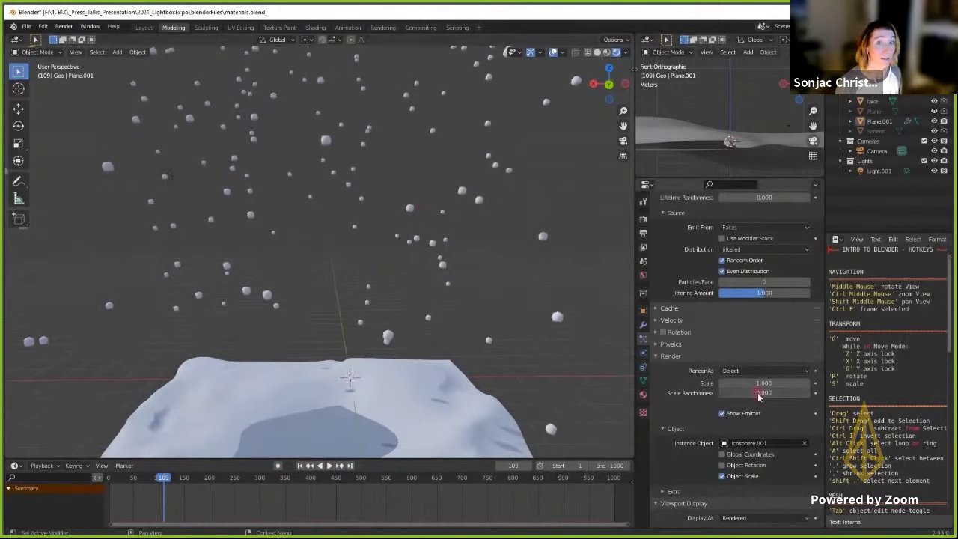
mouse_move(759, 397)
left_mouse_down()
mouse_move(826, 399)
mouse_move(771, 383)
left_mouse_up()
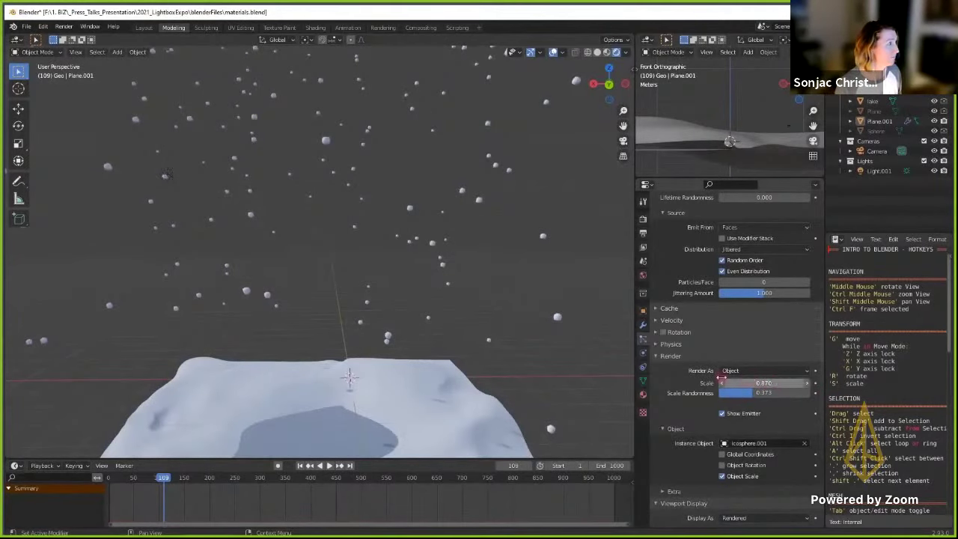
left_click(301, 465)
left_click(333, 466)
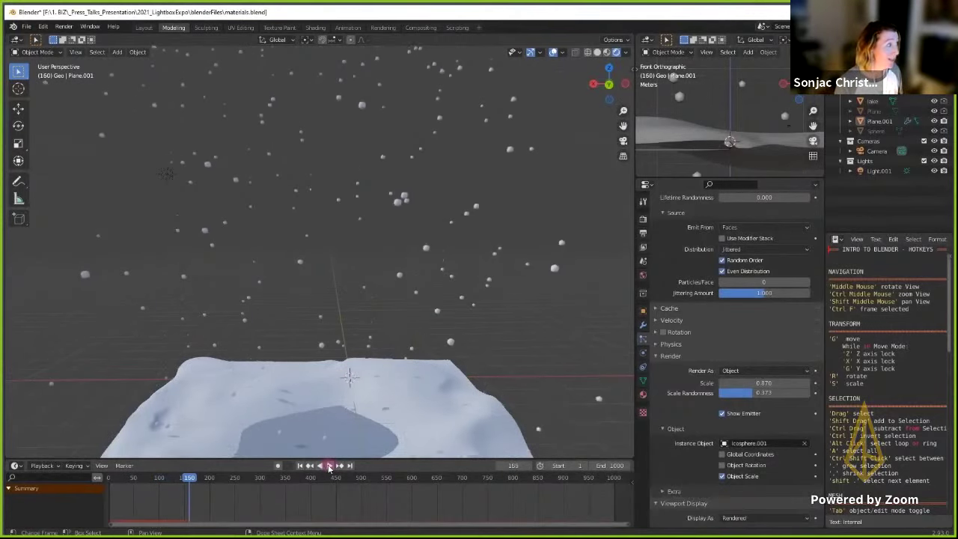
key("space")
middle_click_drag(461, 326, 413, 336)
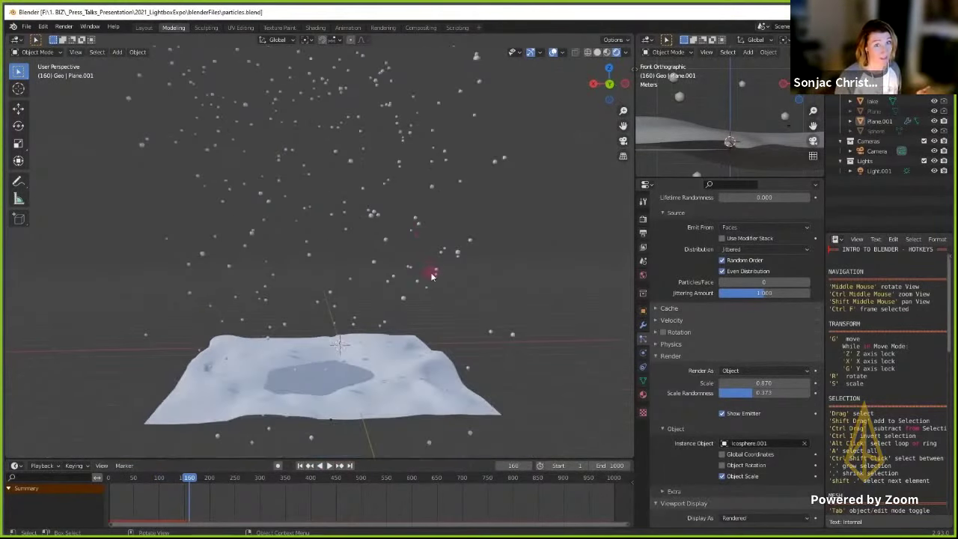
- Add a Turbulence force field, scale it up around the terrain, and replay the snowfall
key("shift+a")
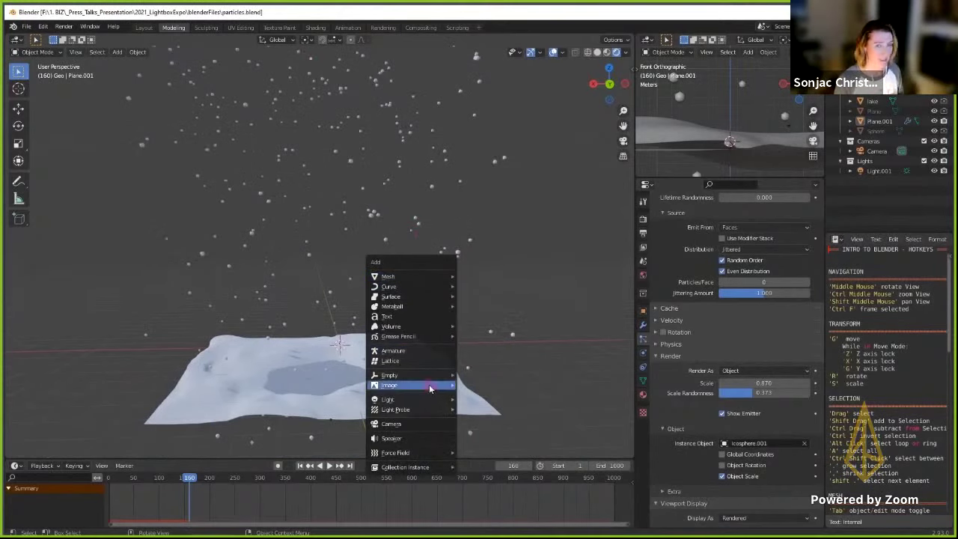
mouse_move(410, 455)
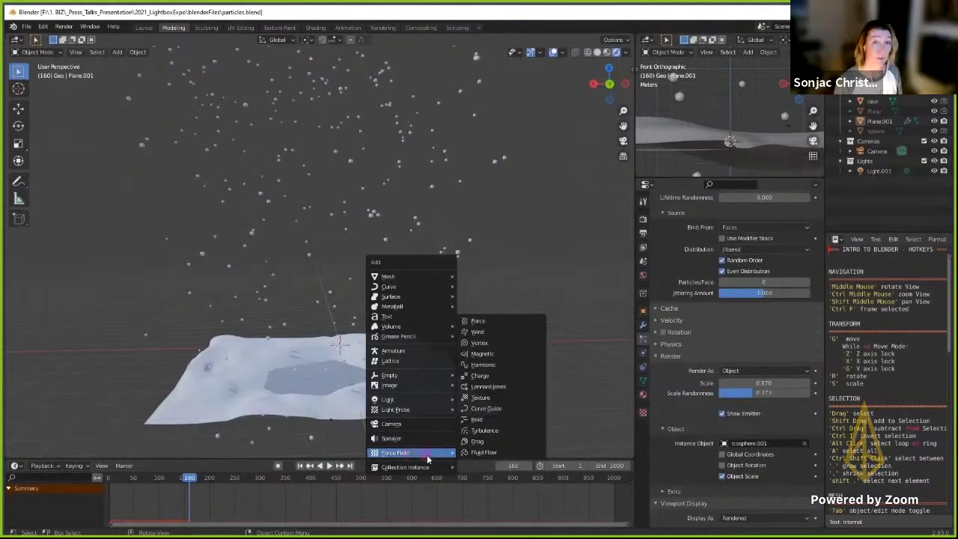
left_click(503, 433)
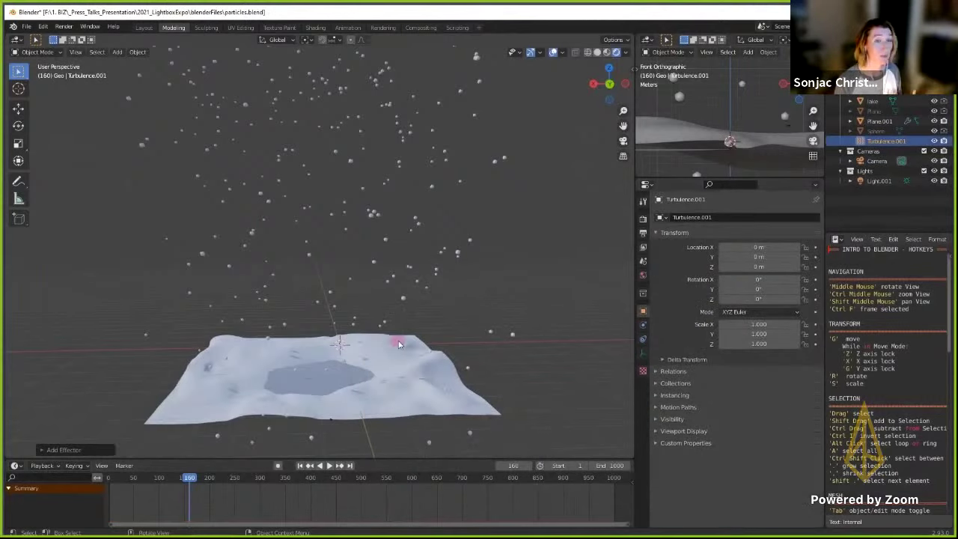
key("s")
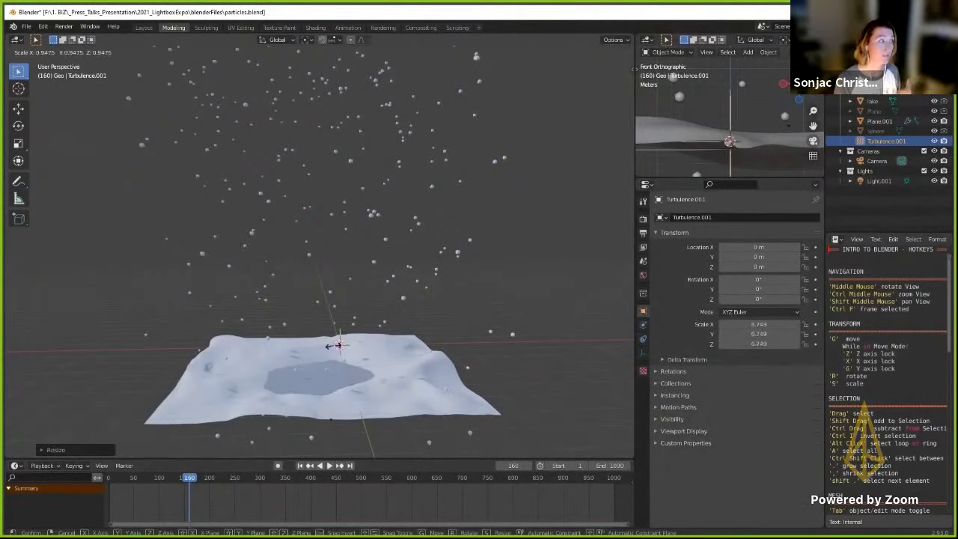
left_click(365, 353)
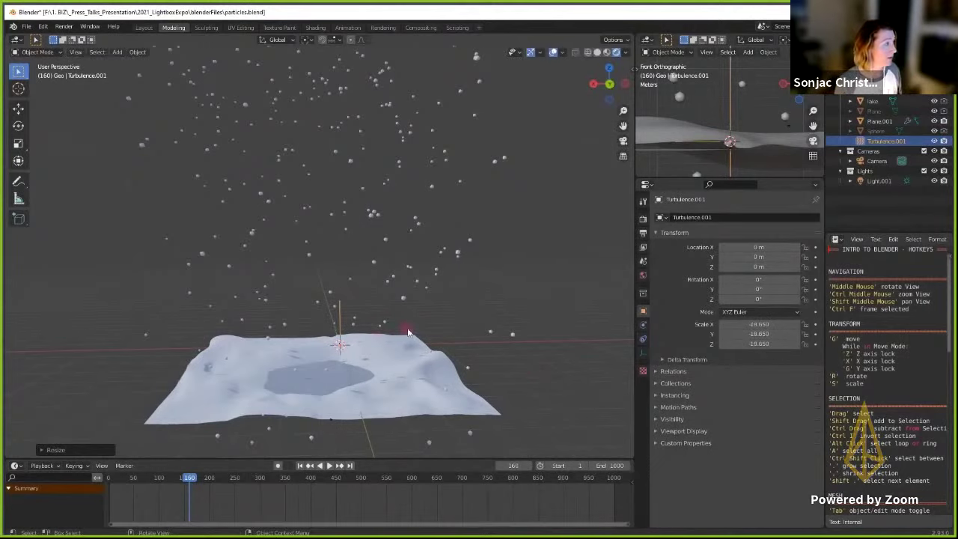
left_click(300, 464)
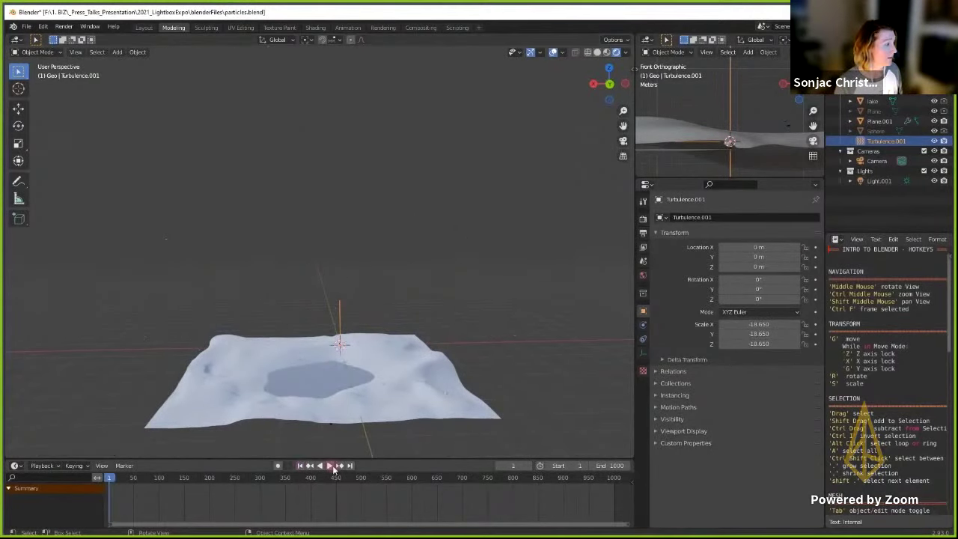
left_click(330, 466)
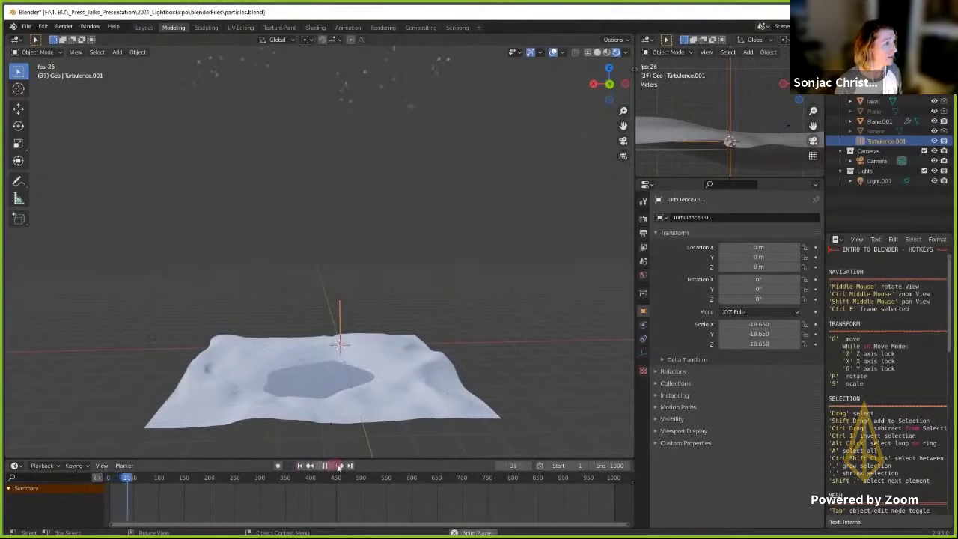
- Set the turbulence field's Strength to 40 in Physics and watch the swirling snow
left_click(642, 325)
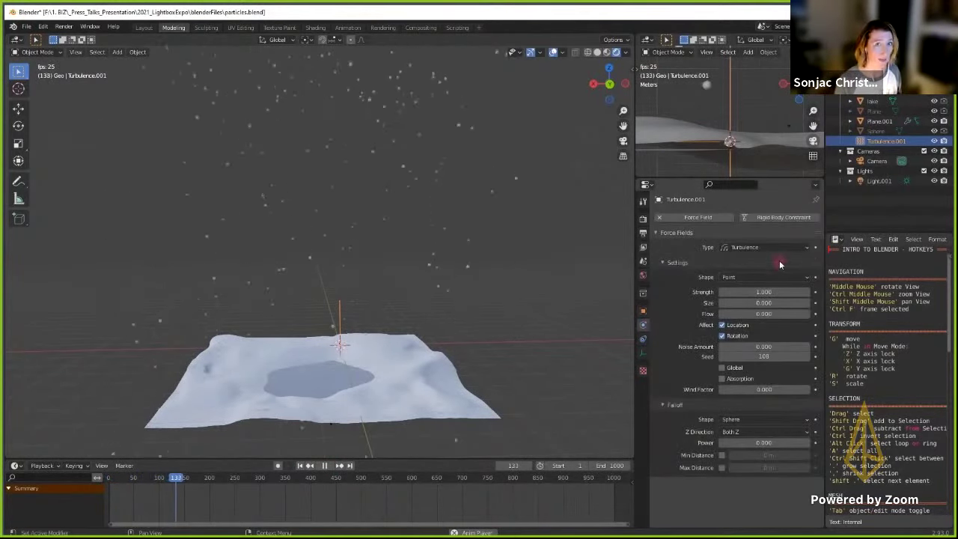
left_click_drag(752, 292, 813, 294)
left_click(793, 292)
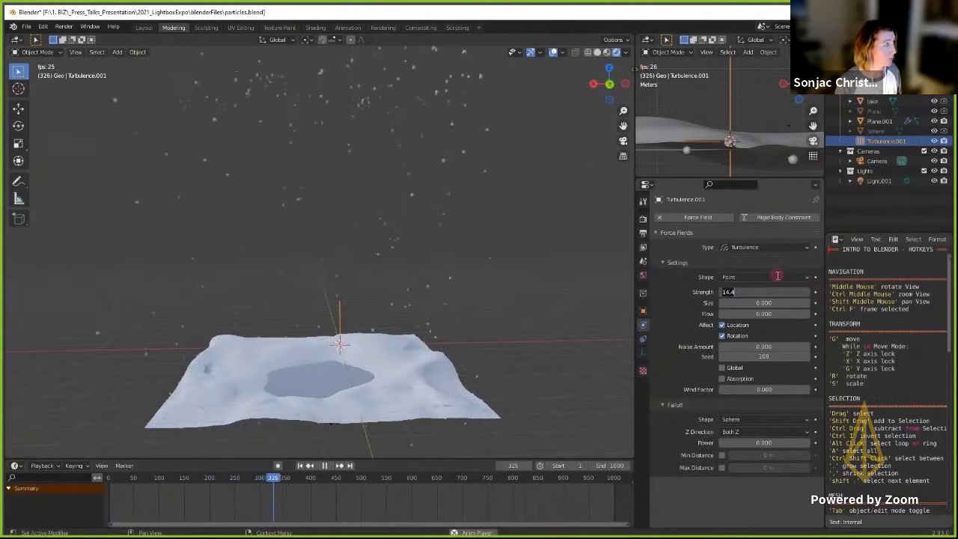
key("Return")
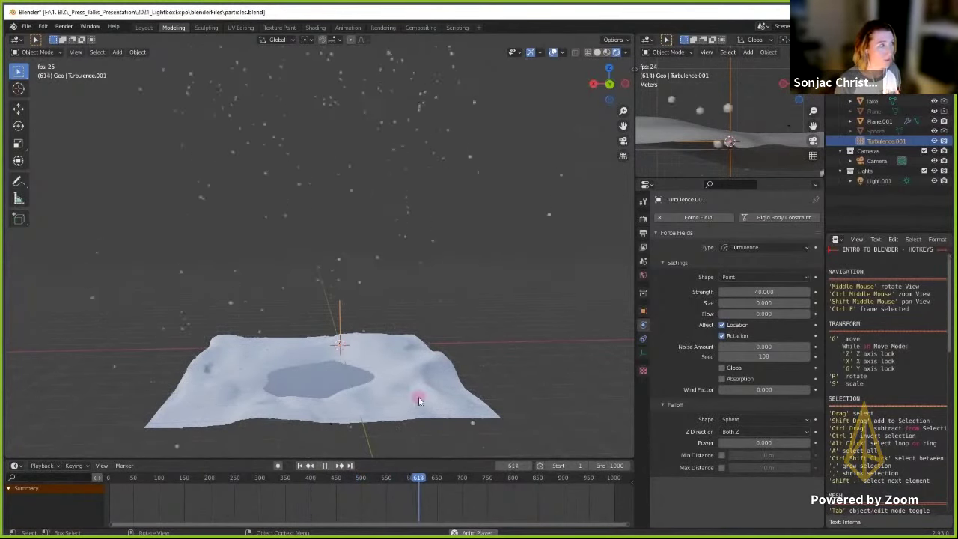
left_click(324, 466)
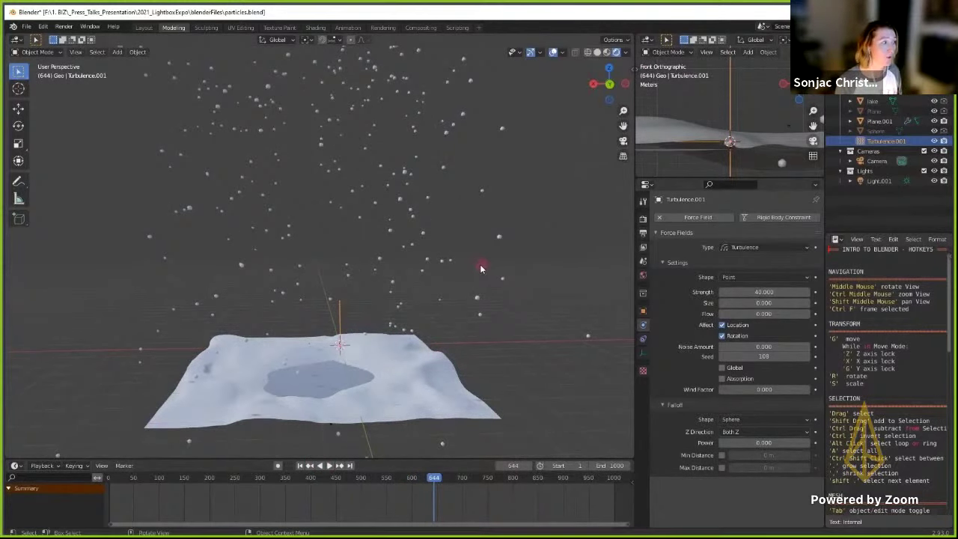
middle_click_drag(479, 267, 477, 266)
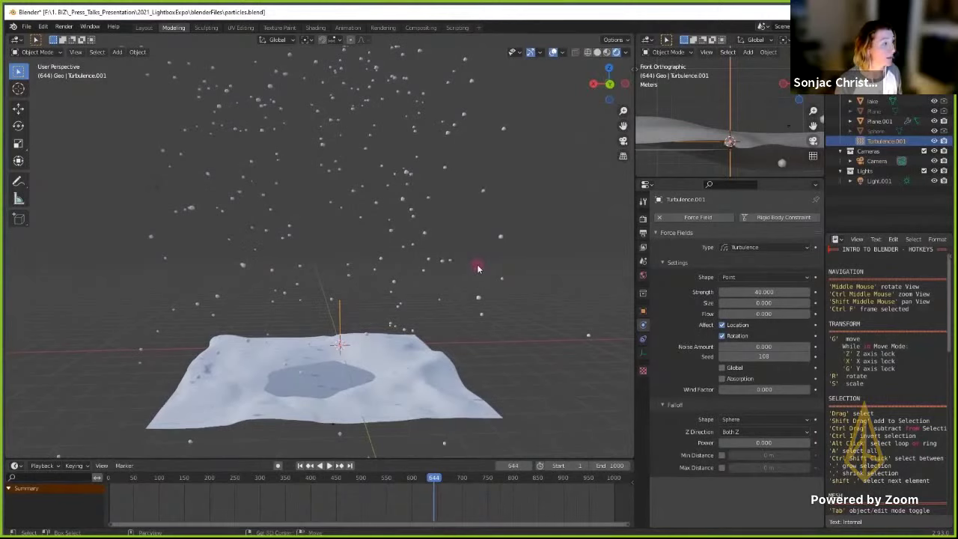
key("shift+a")
- Add a Wind force field, raise it along Z above the terrain, enlarge it, and tilt it about Y
mouse_move(472, 263)
left_click(528, 275)
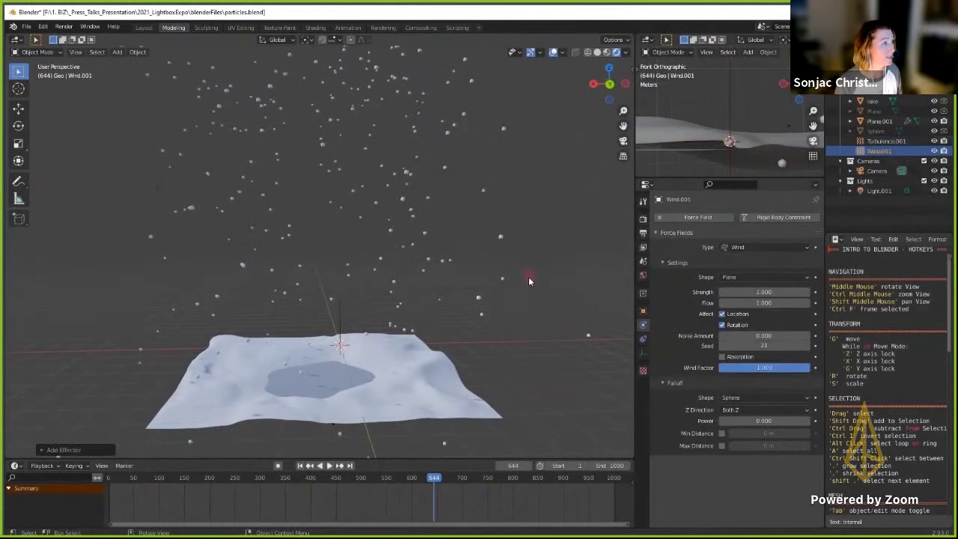
key("g")
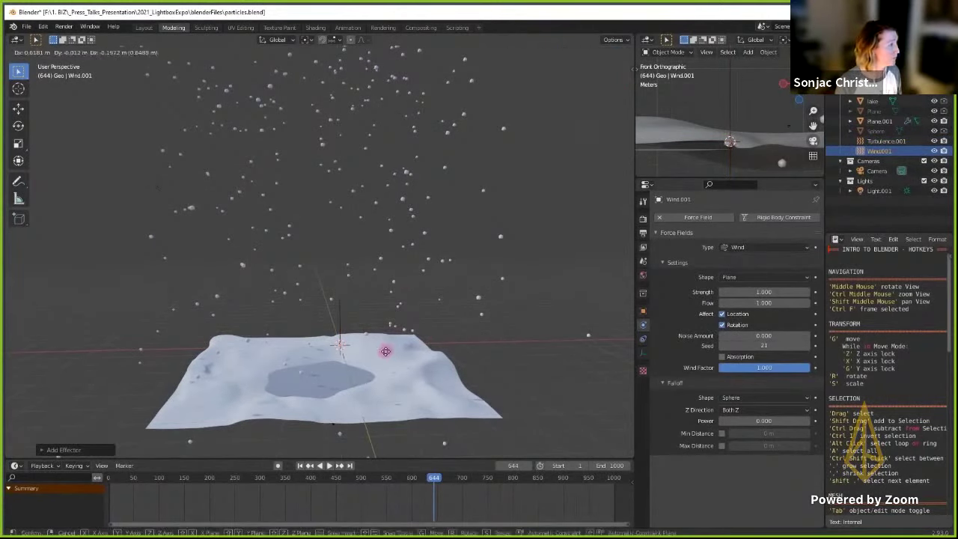
key("z")
left_click(381, 258)
key("s")
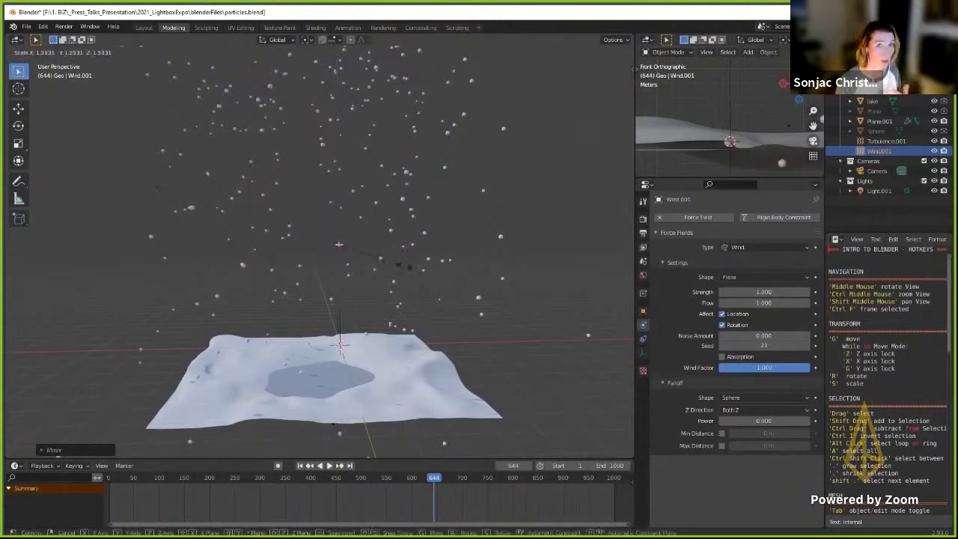
left_click(483, 289)
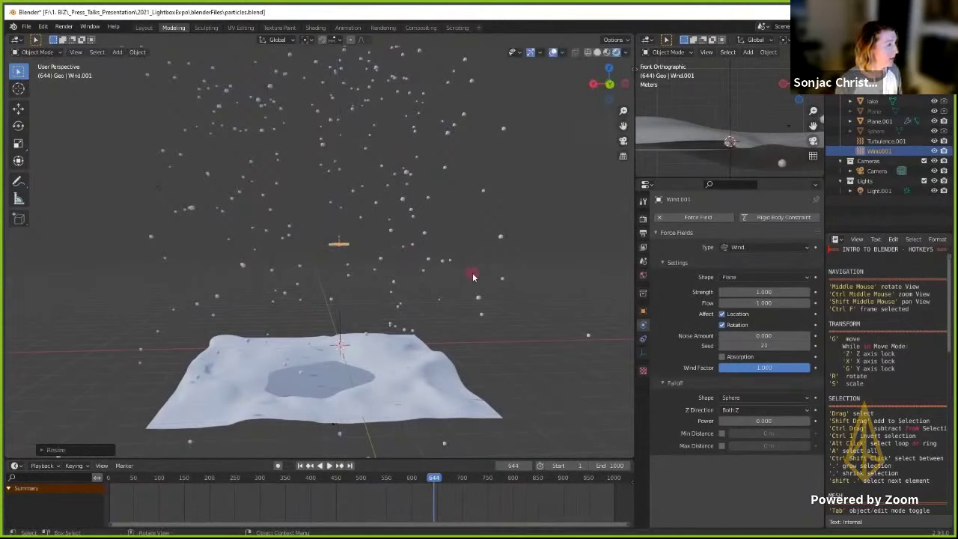
key("r")
key("y")
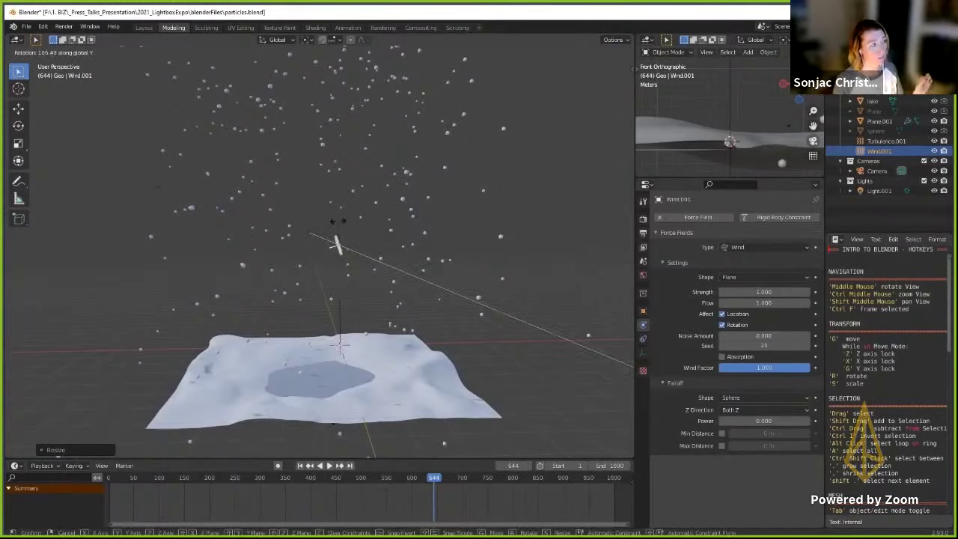
left_click(337, 221)
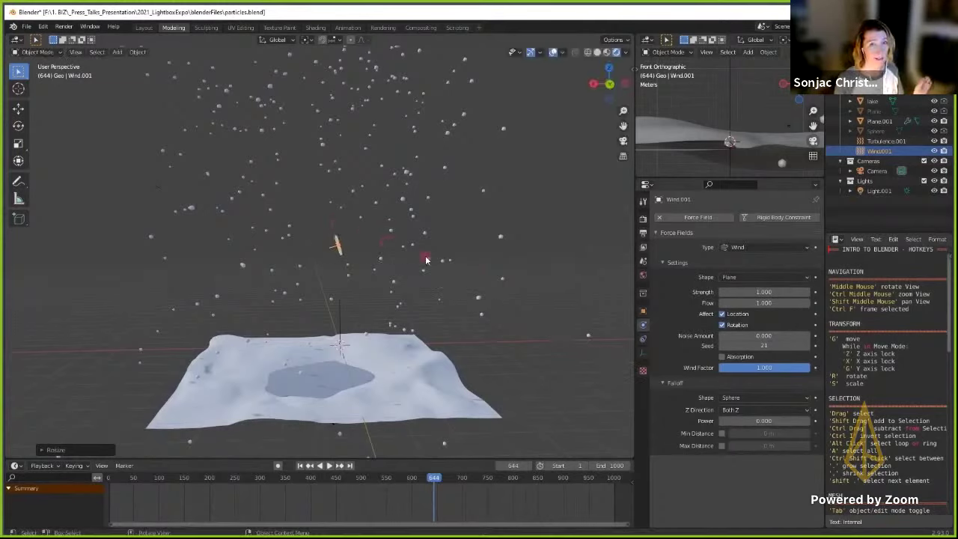
- Replay the snowfall, resize the wind field, and raise its Strength to 5.5
left_click(300, 464)
left_click(329, 465)
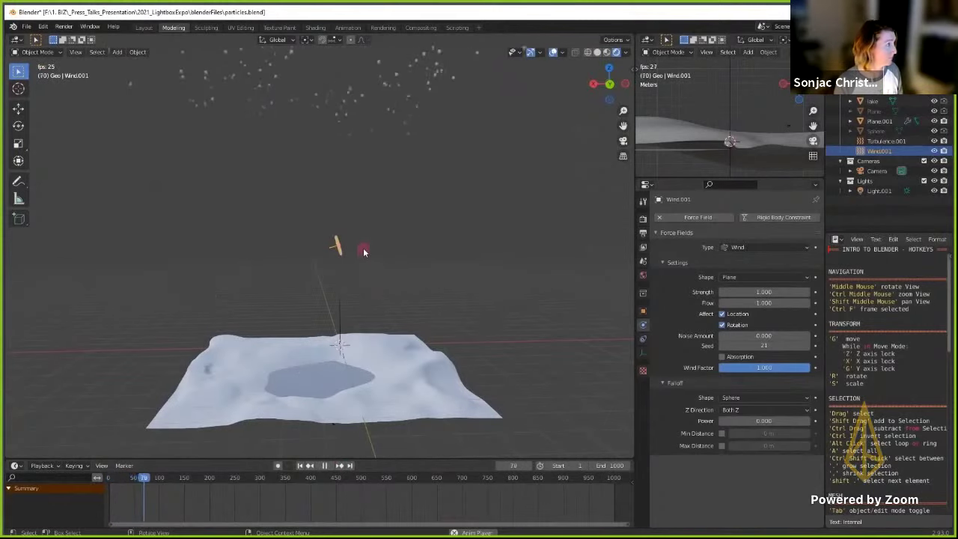
key("s")
left_click(420, 250)
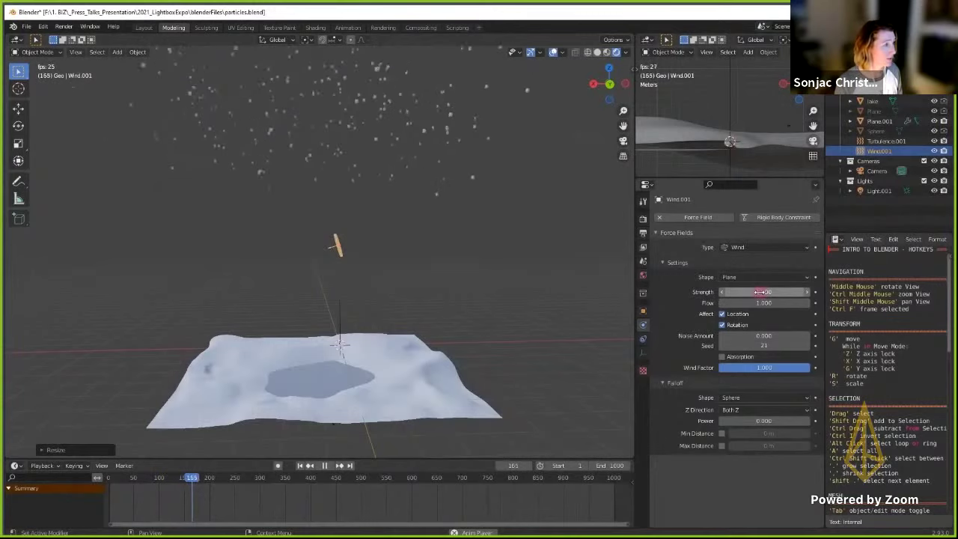
left_click_drag(760, 292, 784, 291)
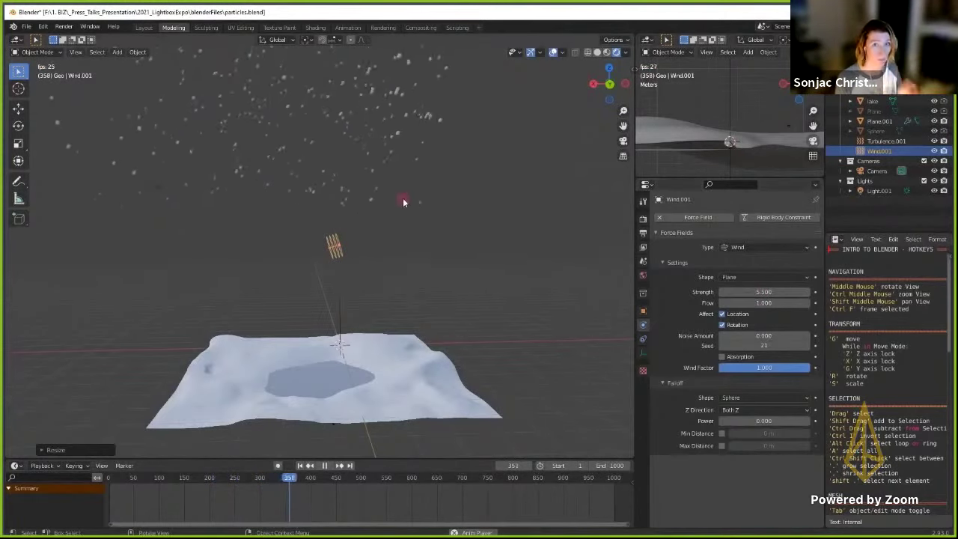
left_click(887, 121)
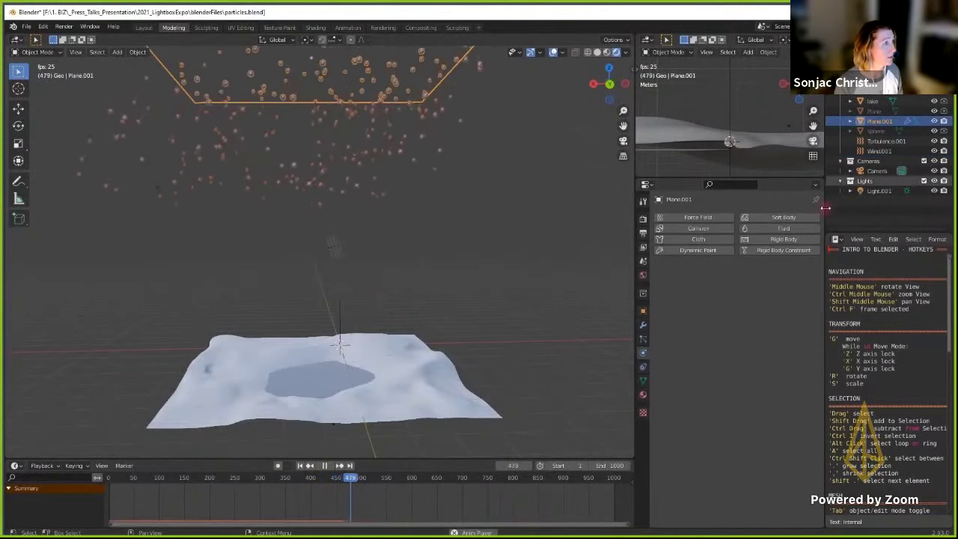
- Change the snow particle Lifetime to 300 frames and restart the animation
left_click(644, 338)
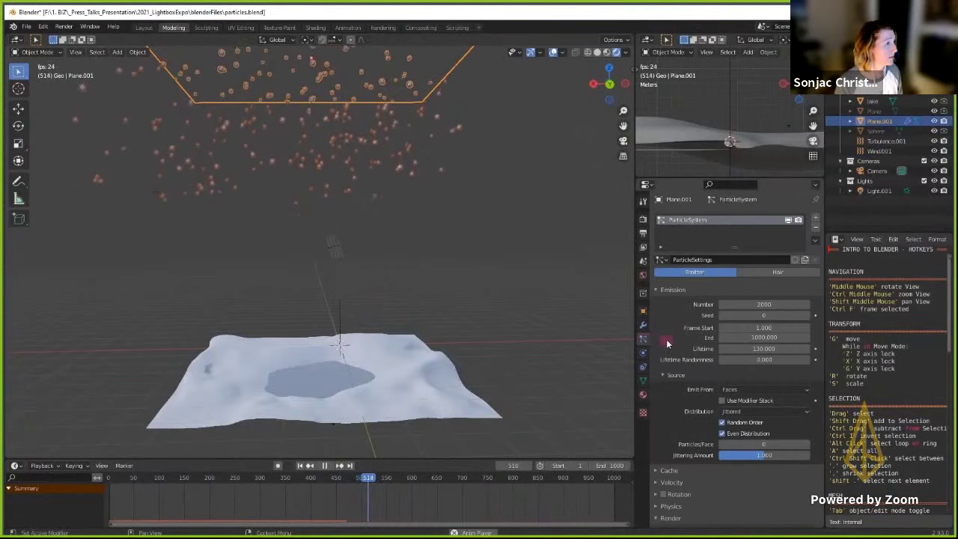
left_click(765, 348)
type("300")
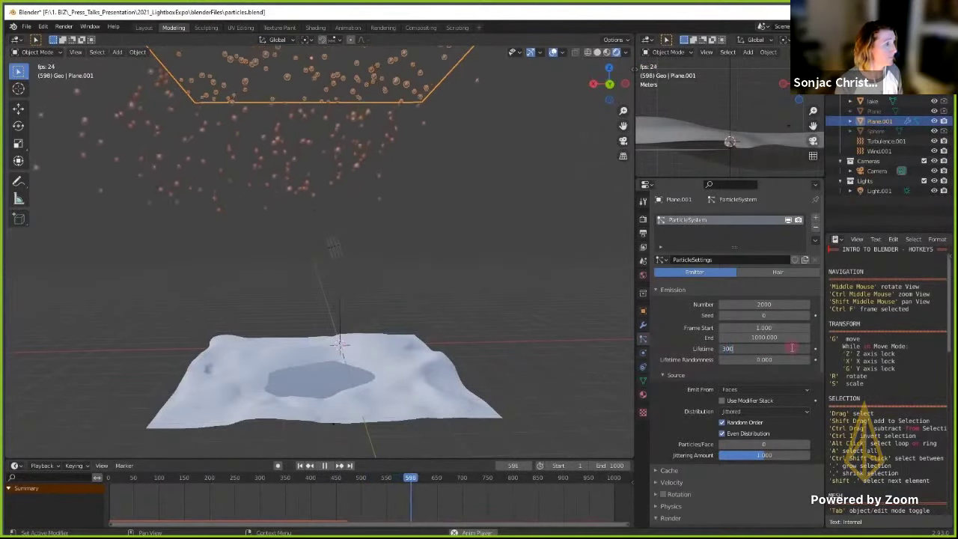
key("Return")
left_click(310, 466)
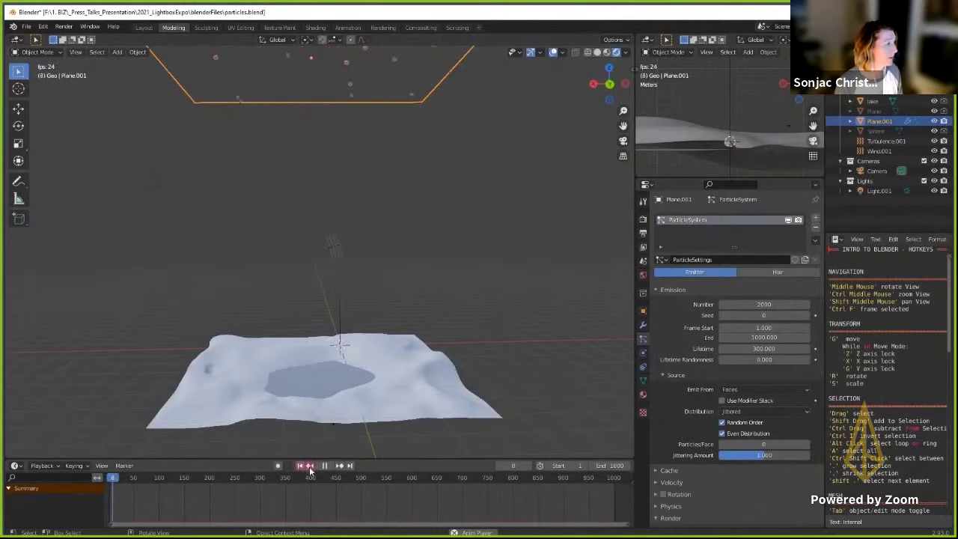
- Rotate Wind.001 further about the Y axis
left_click(339, 246)
key("r")
key("y")
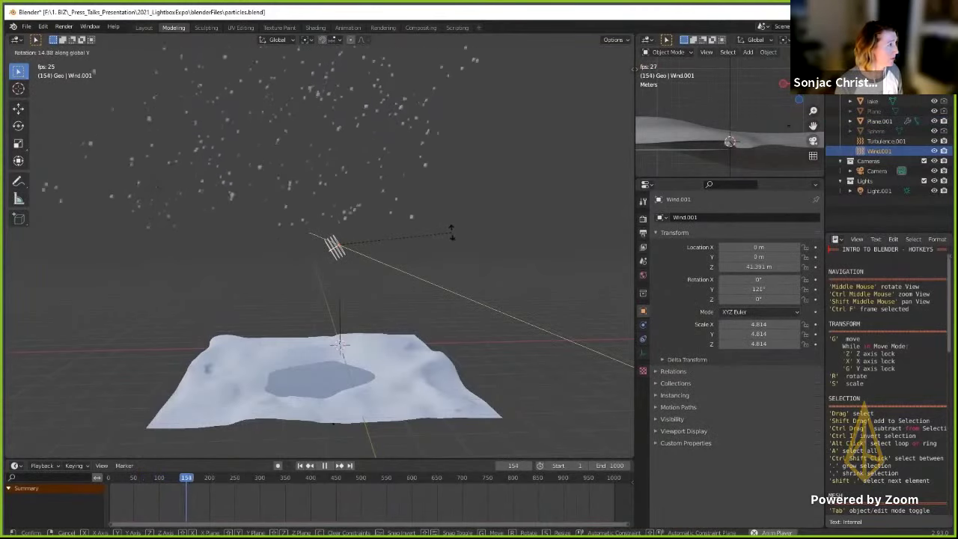
left_click(450, 232)
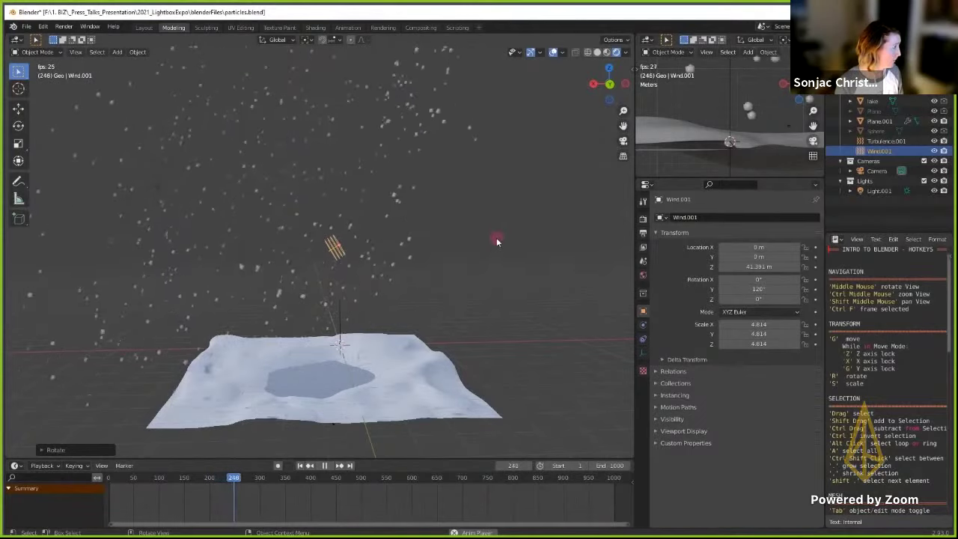
middle_click_drag(441, 221, 413, 317)
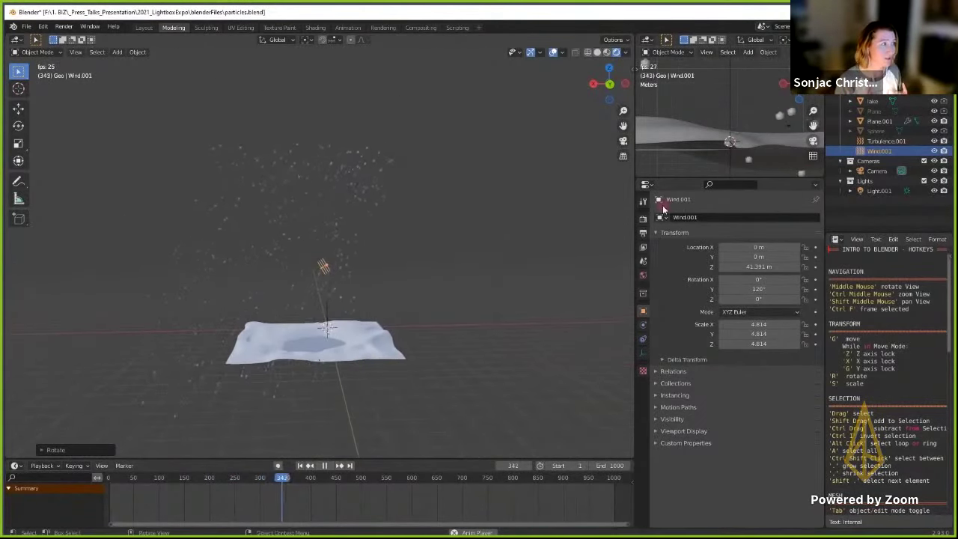
- Move the Plane.001 snow emitter to the right along the X axis
left_click(880, 121)
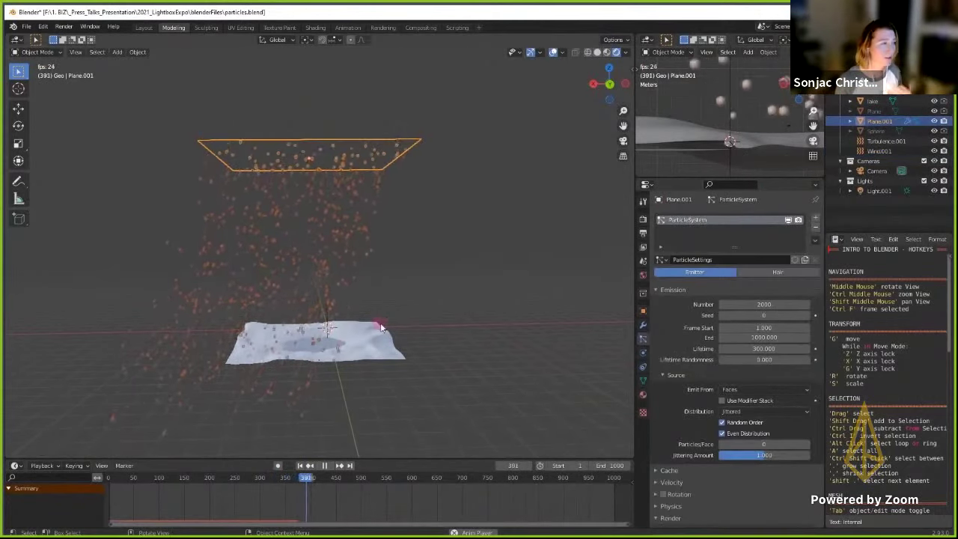
key("g")
key("x")
left_click(432, 323)
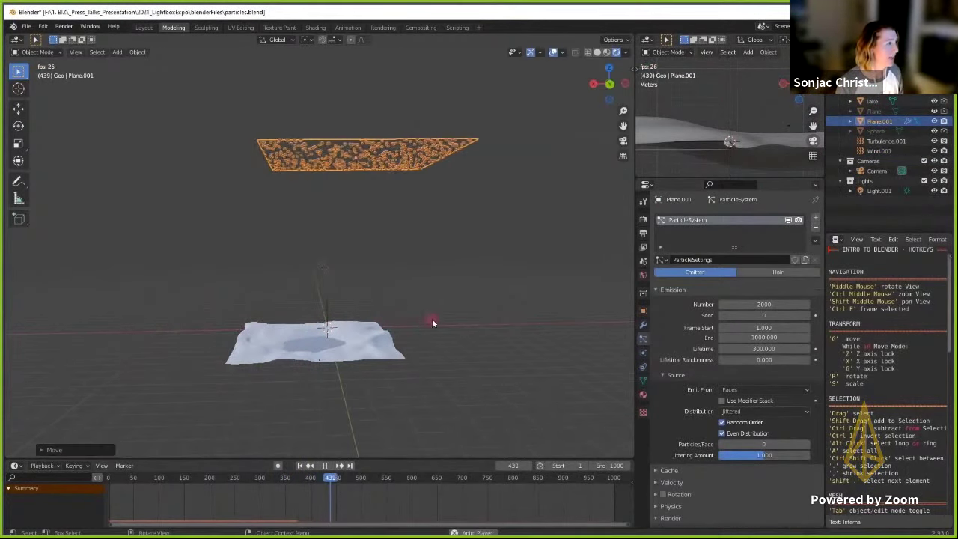
left_click(465, 301)
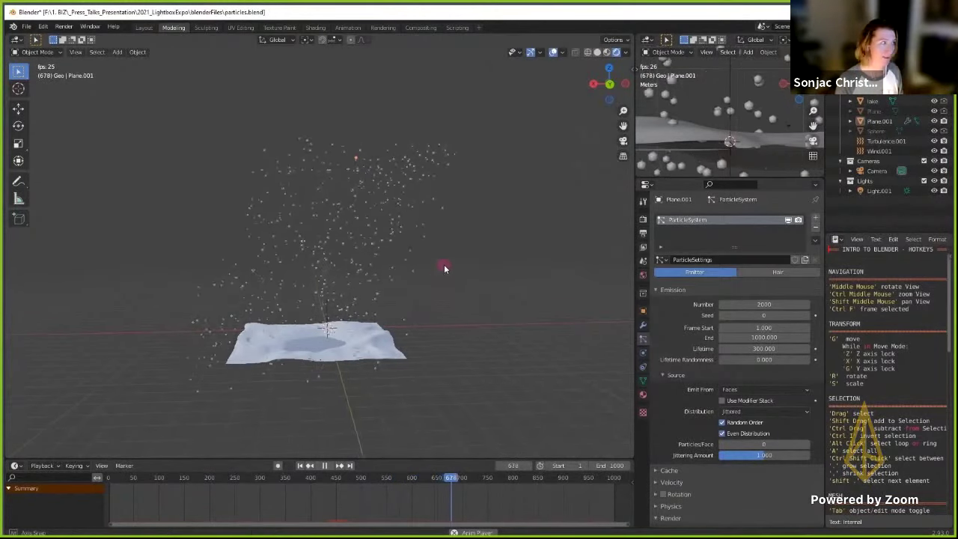
mouse_move(444, 268)
middle_mouse_down()
mouse_move(447, 256)
mouse_move(454, 265)
mouse_move(453, 244)
mouse_move(456, 276)
mouse_move(454, 266)
middle_mouse_up()
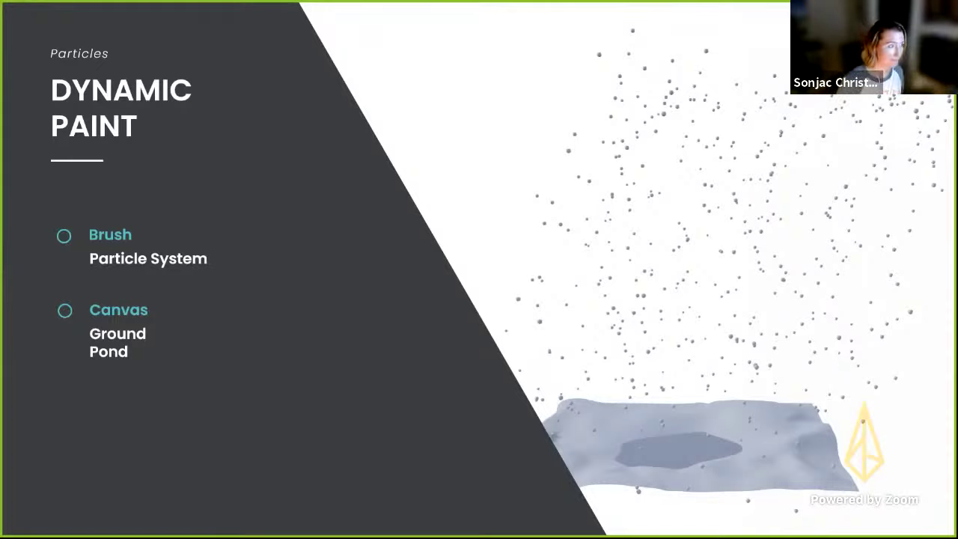
- Switch from the Dynamic Paint slide back to the Blender snowy terrain scene
key("alt+Tab")
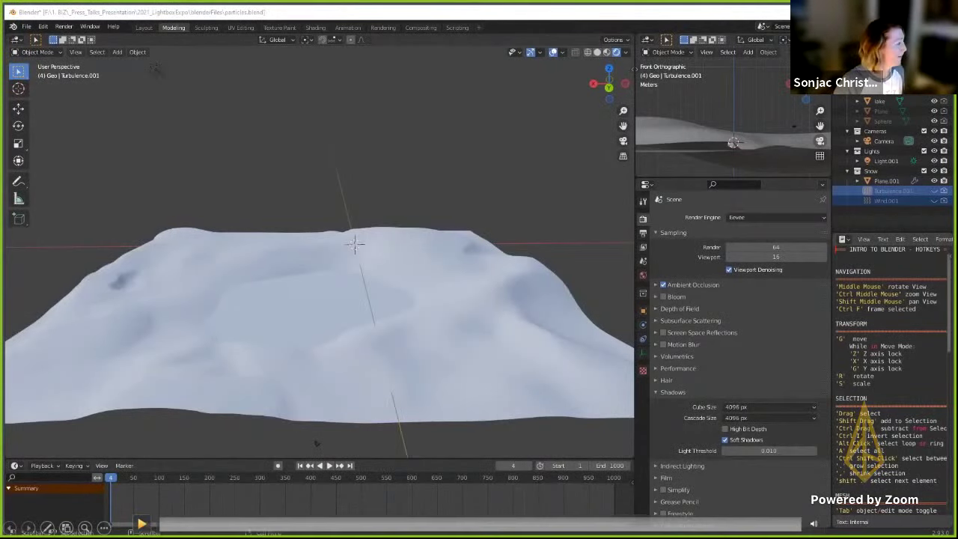
- Resume playing the snowfall animation
key("space")
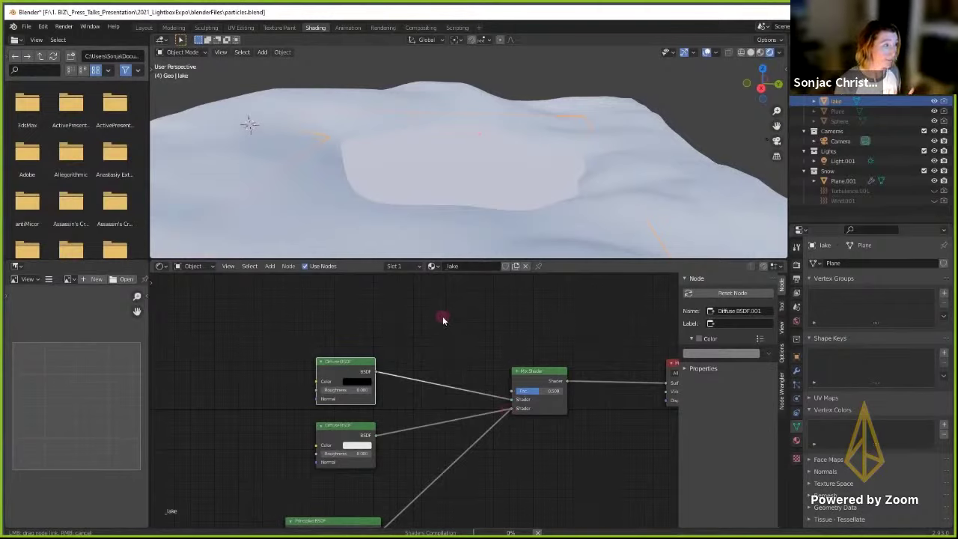
- Add an Attribute node named Col and connect its Color to the Mix Shader's Fac
key("shift+a")
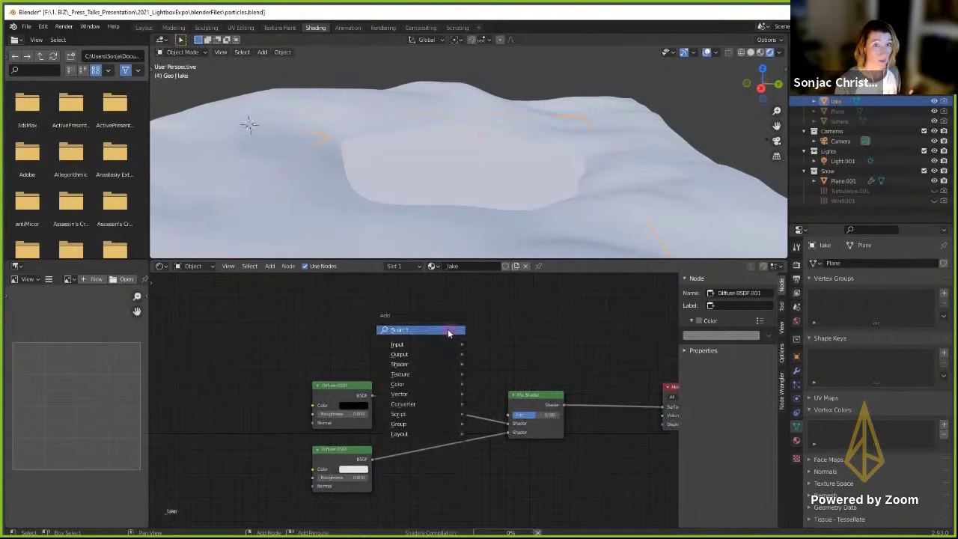
type("at")
left_click(465, 346)
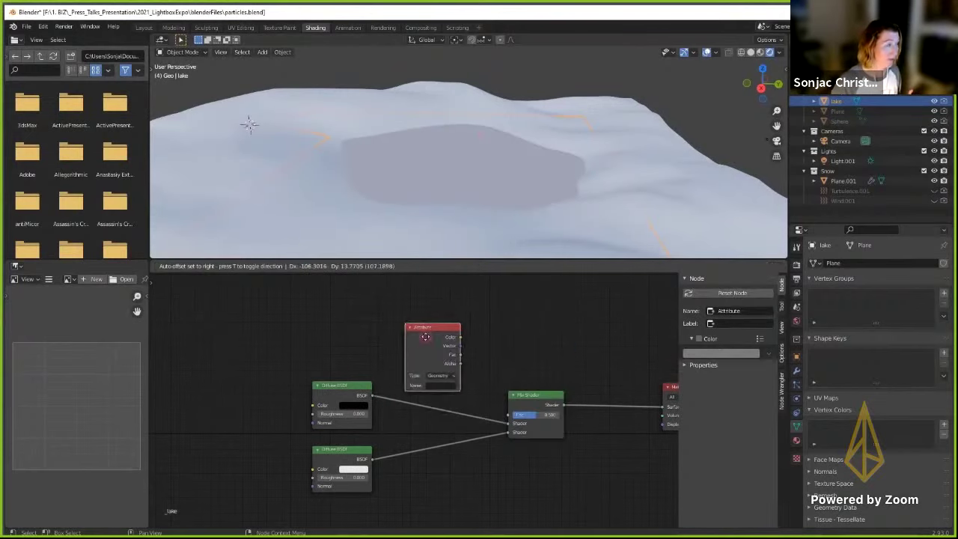
left_click(439, 317)
mouse_move(439, 316)
left_mouse_down()
mouse_move(513, 417)
mouse_move(520, 404)
left_mouse_up()
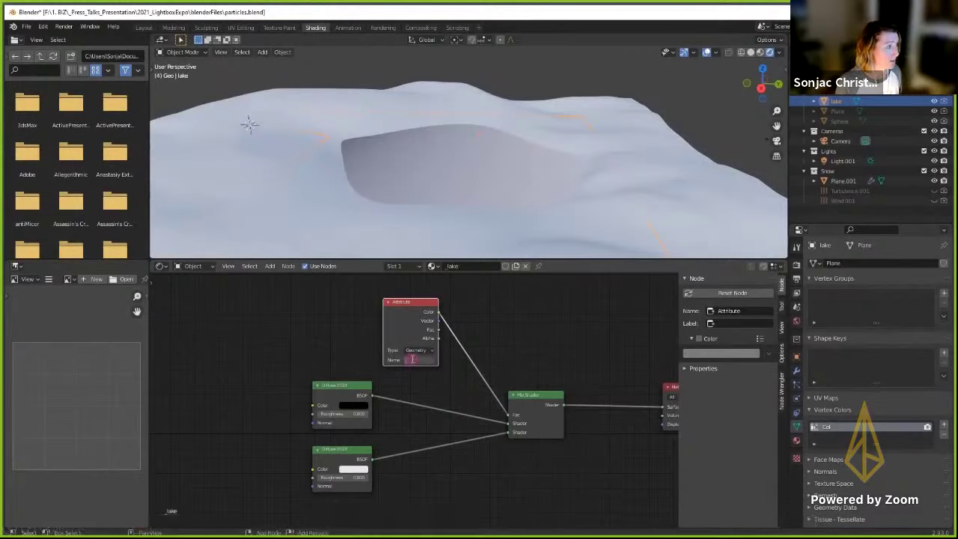
key("Return")
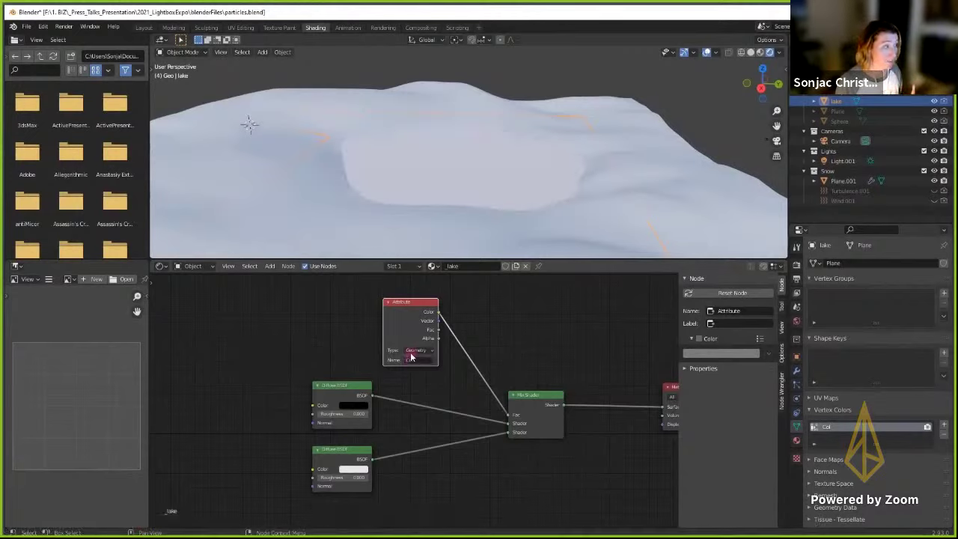
- In the Modeling workspace and Object mode, add Dynamic Paint to the lake as a Canvas
left_click(174, 28)
key("ctrl+Tab")
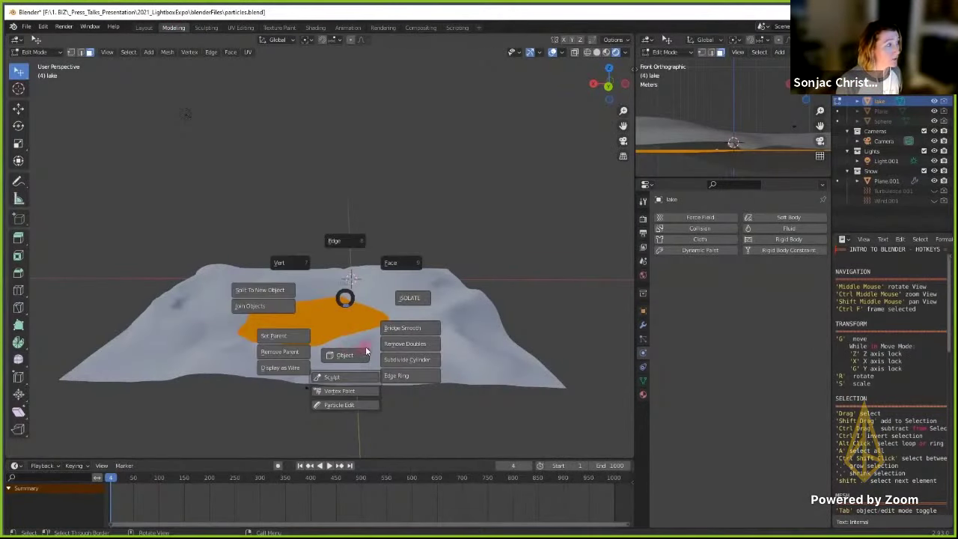
left_click(365, 349)
scroll(456, 332, "up", 2)
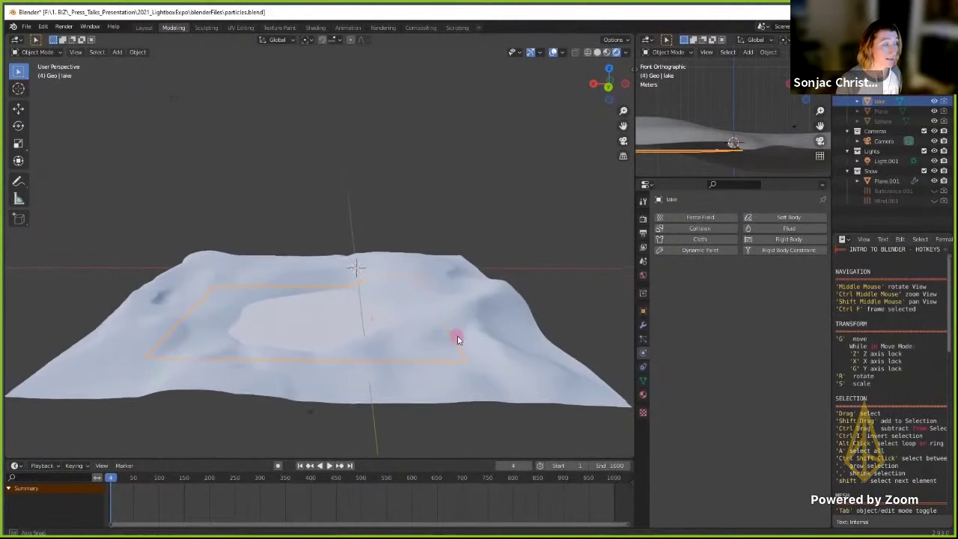
left_click(700, 250)
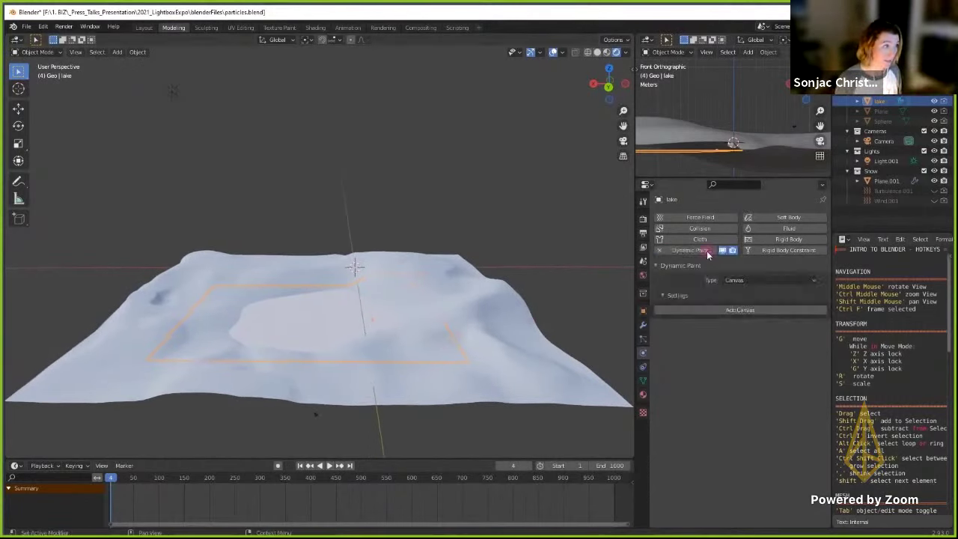
left_click(768, 310)
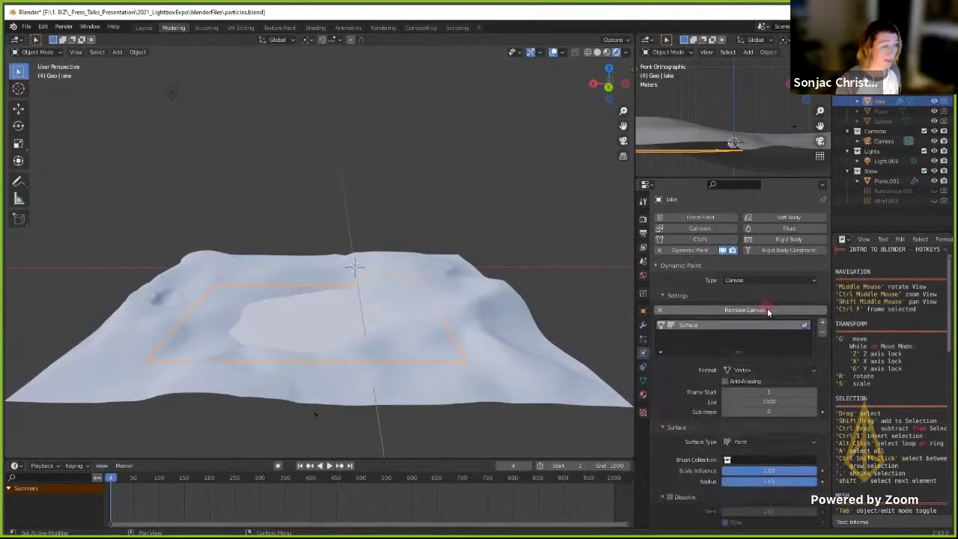
- Set the canvas Brush Collection to Snow
scroll(768, 332, "down", 3)
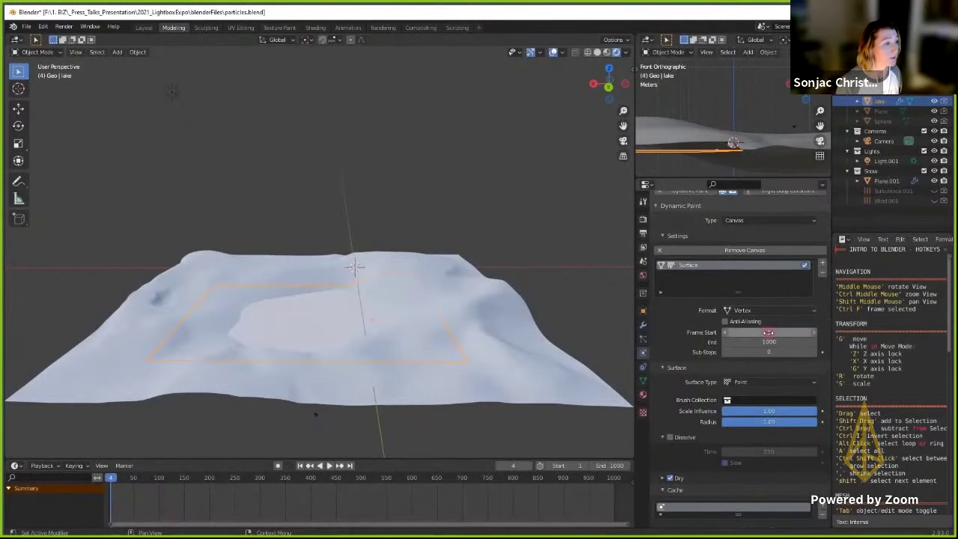
scroll(768, 332, "down", 2)
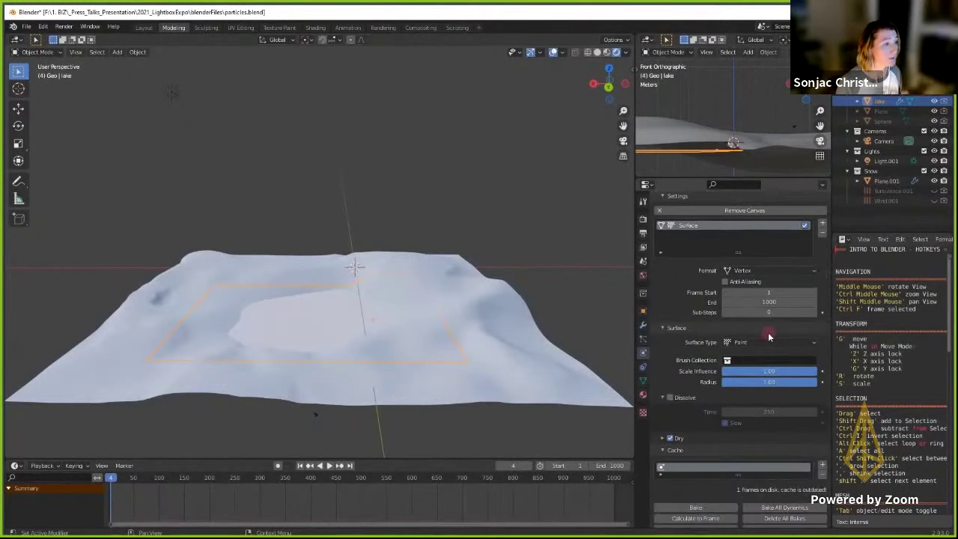
left_click(732, 360)
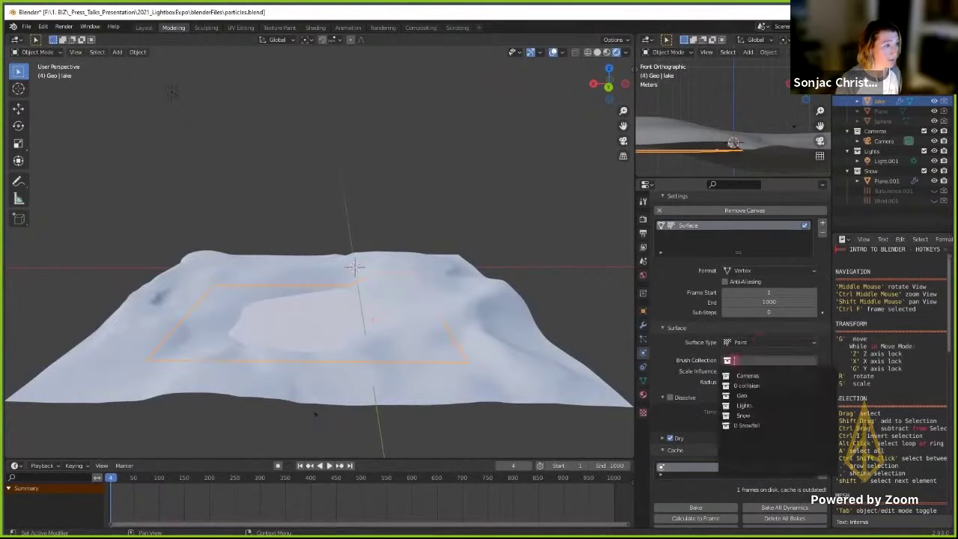
left_click(744, 416)
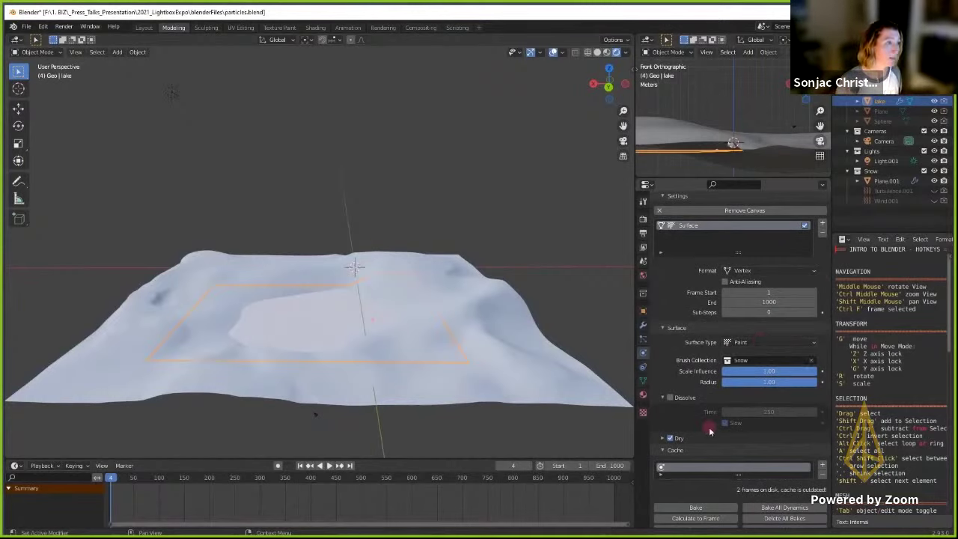
- Set the canvas paintmap output layer to Col and play the animation
scroll(709, 431, "down", 2)
scroll(685, 402, "down", 2)
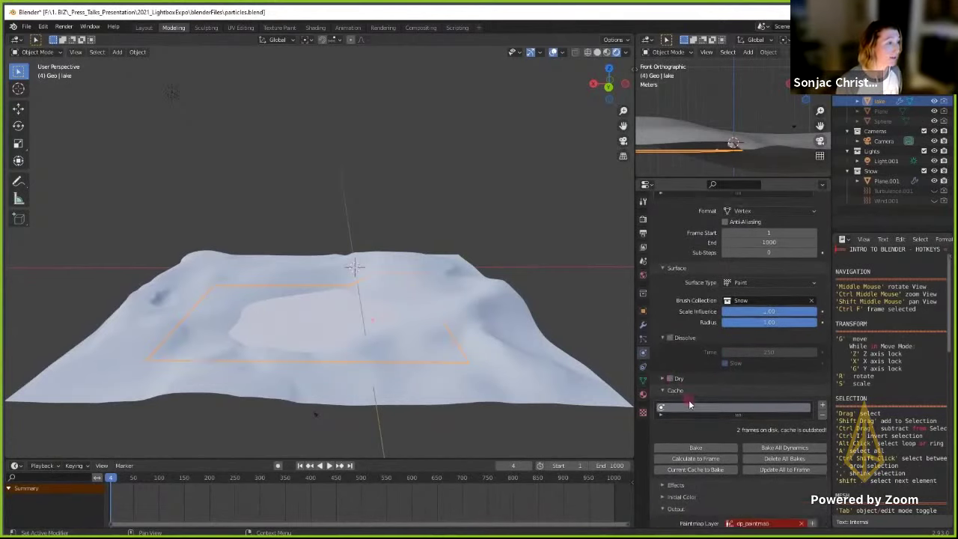
left_click(802, 518)
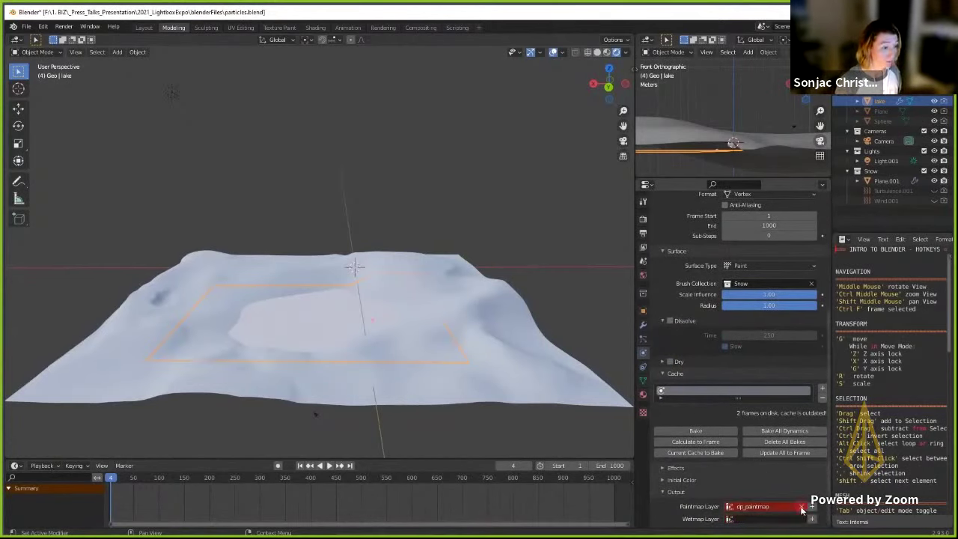
left_click(802, 507)
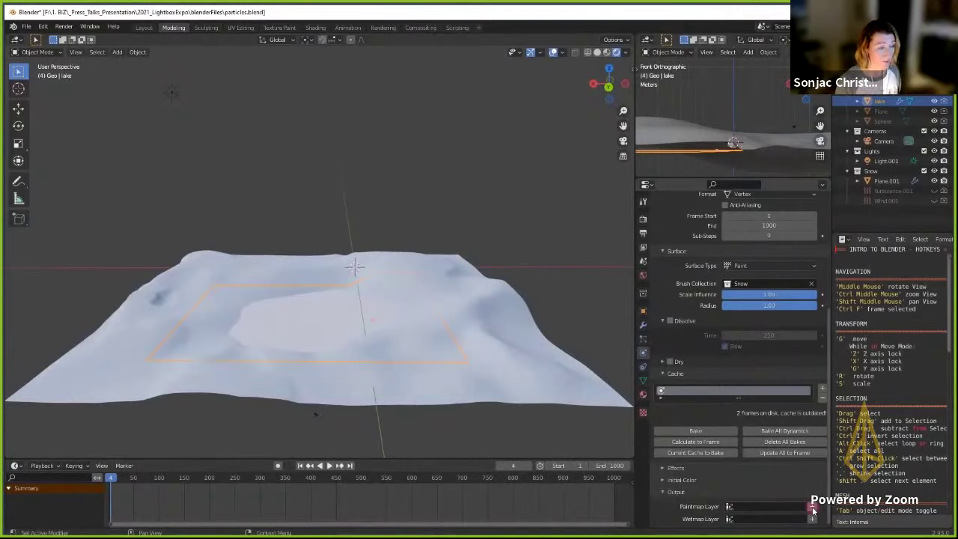
left_click(734, 507)
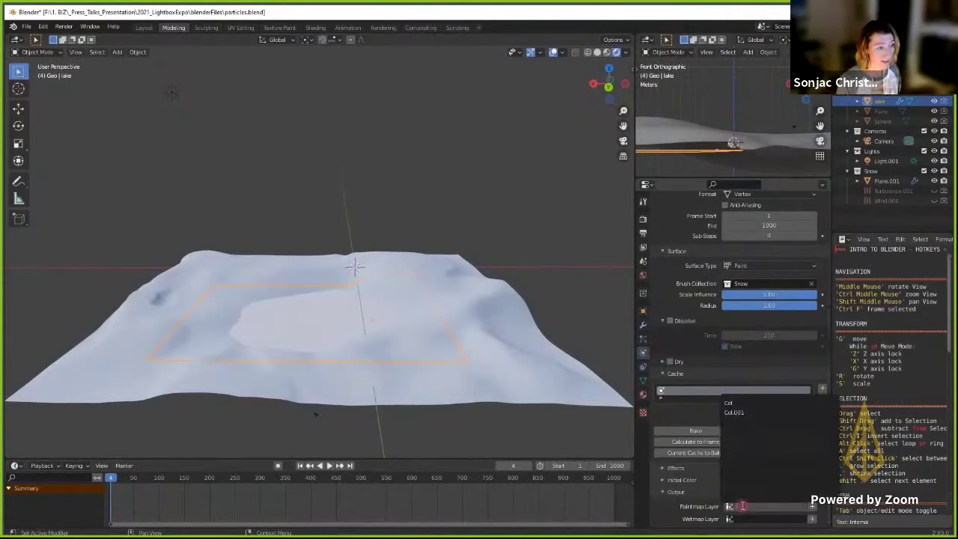
left_click(737, 404)
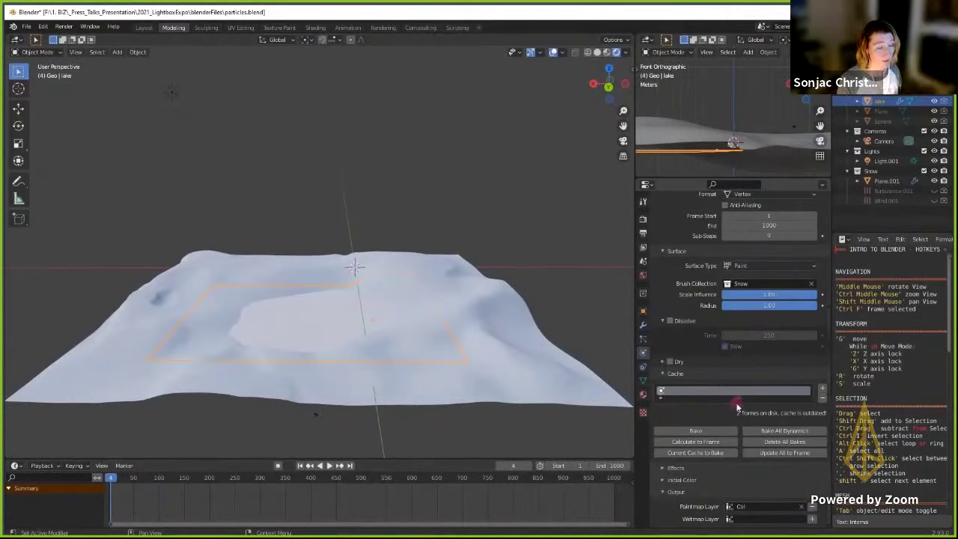
left_click(329, 466)
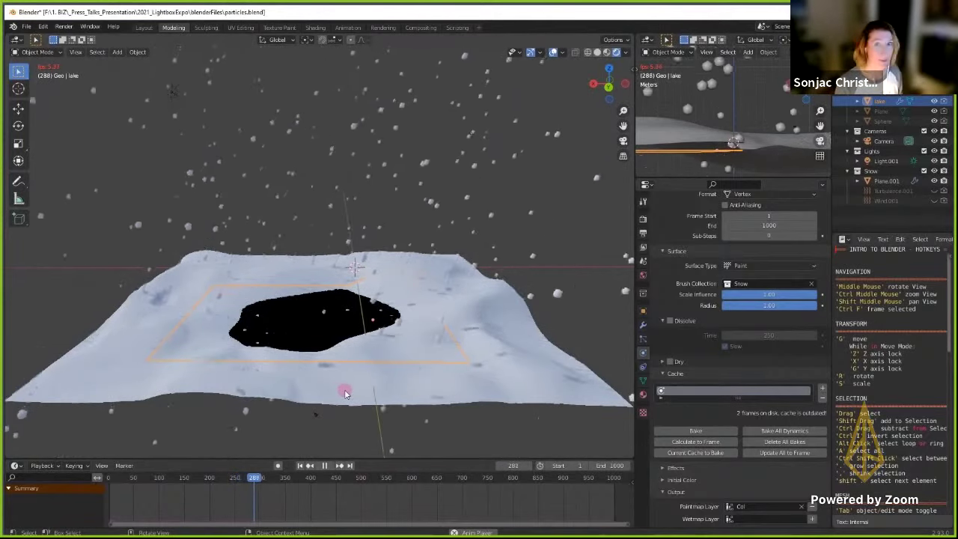
- Zoom the view and select the lake to show its Dynamic Paint Canvas settings
left_click(420, 404)
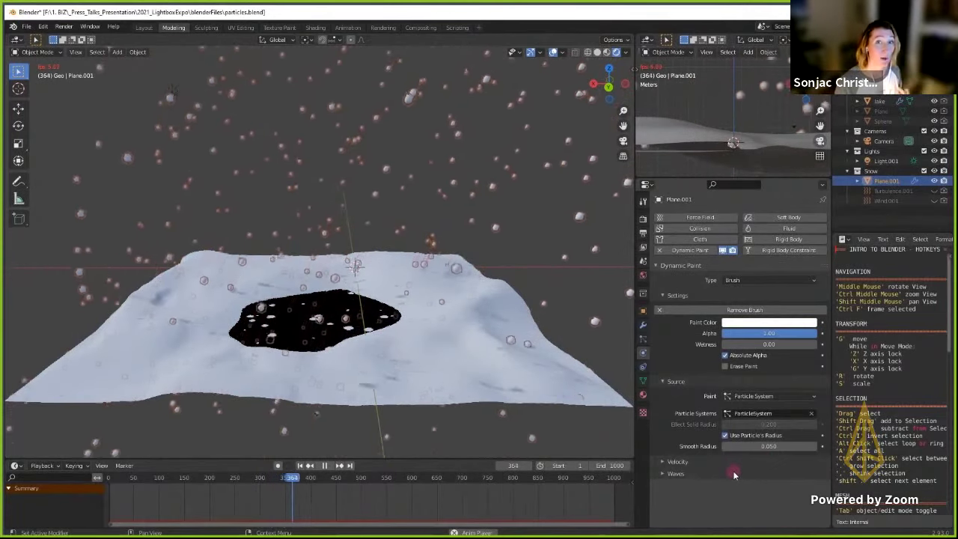
scroll(370, 356, "down", 2)
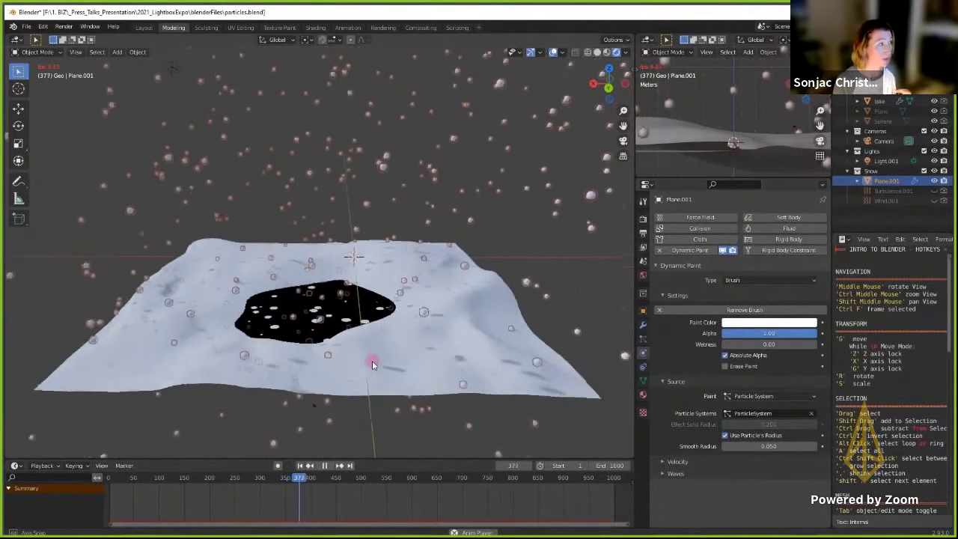
scroll(371, 358, "up", 4)
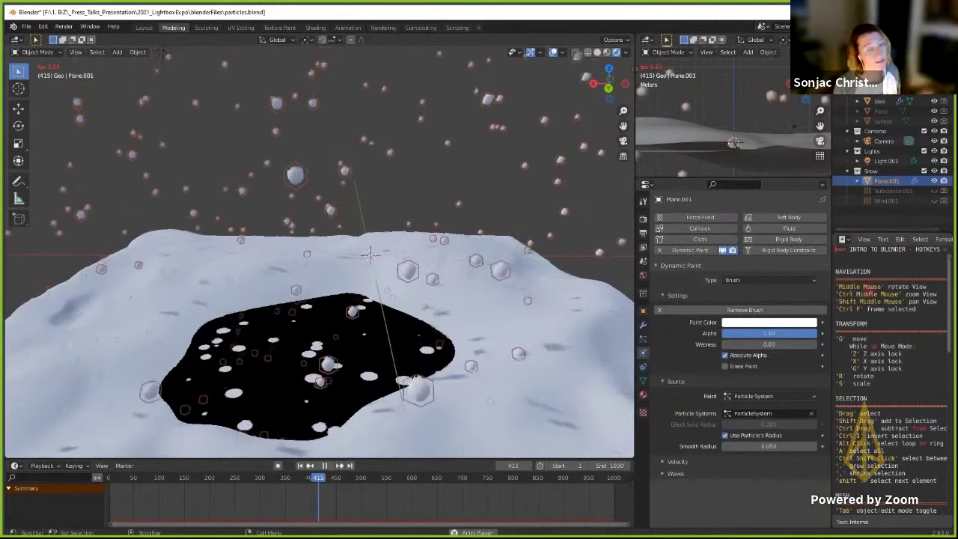
left_click(881, 101)
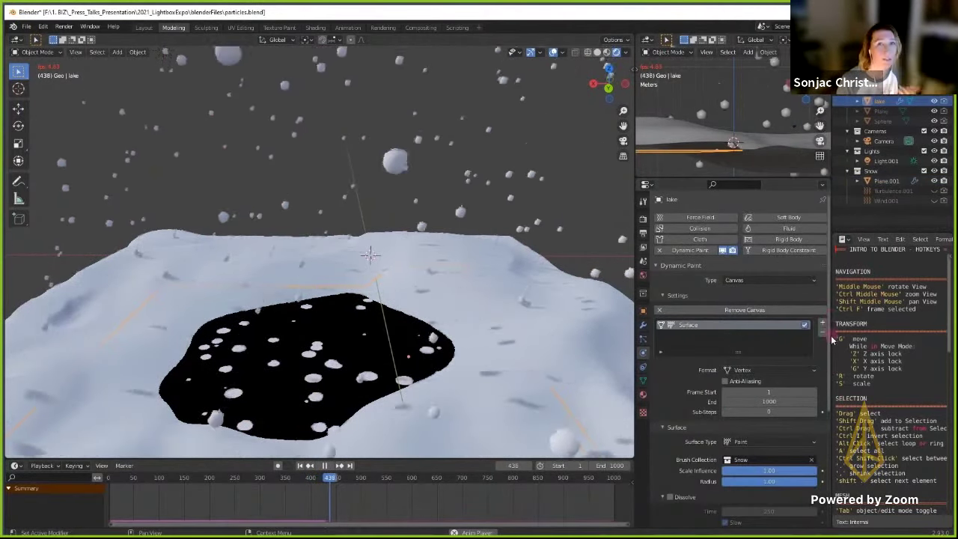
- Lower the lake's Snow brush radius to 0.63, pause playback, and select the ground
mouse_move(832, 367)
left_mouse_down()
mouse_move(745, 365)
mouse_move(779, 365)
left_mouse_up()
scroll(823, 405, "down", 4)
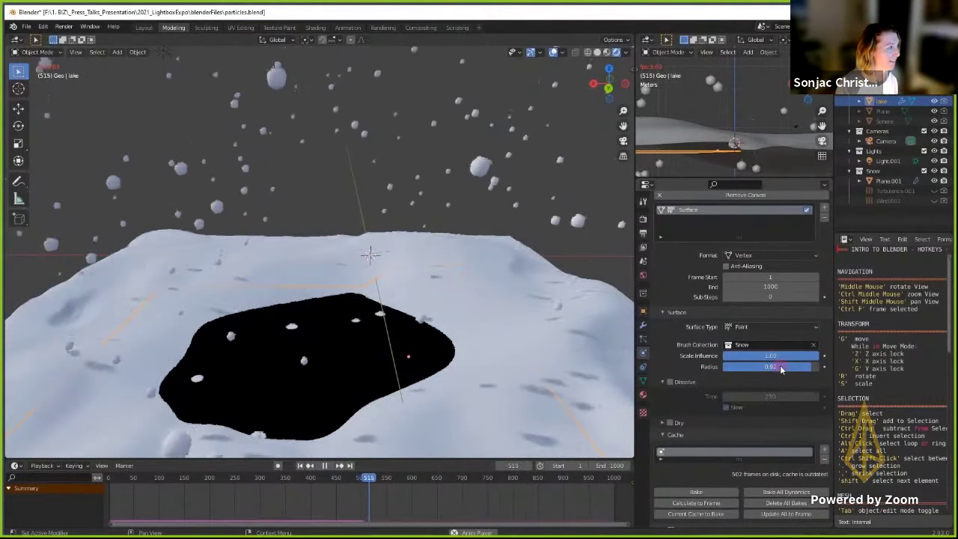
left_click_drag(774, 365, 753, 371)
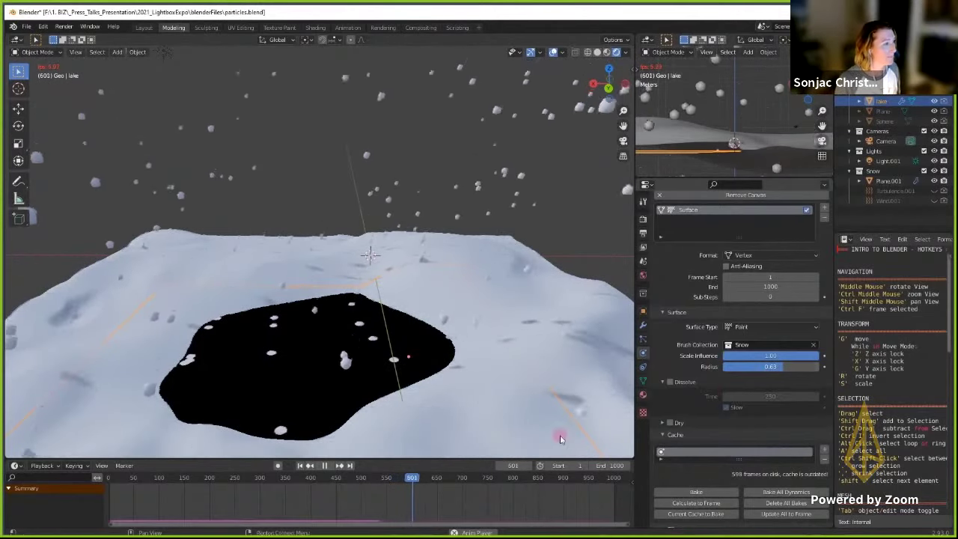
left_click(326, 466)
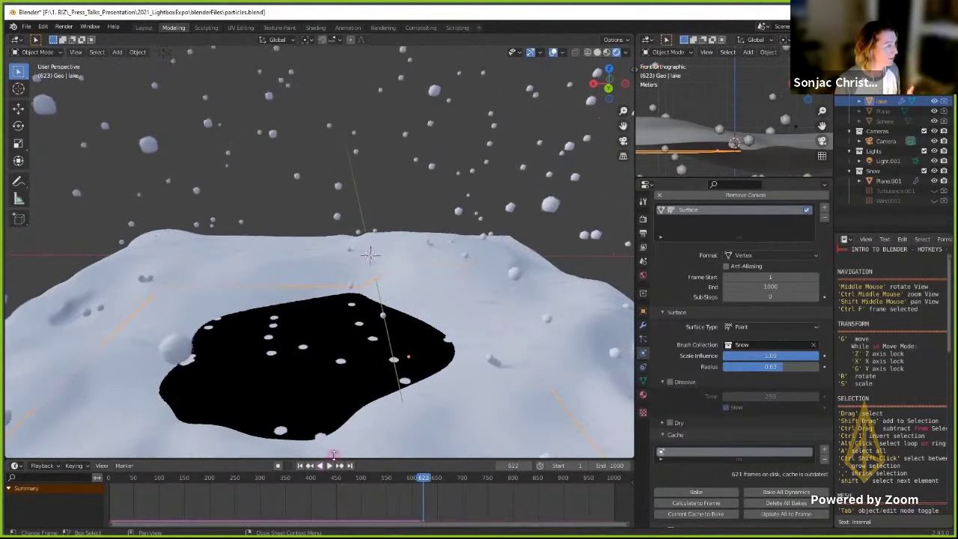
left_click(582, 337)
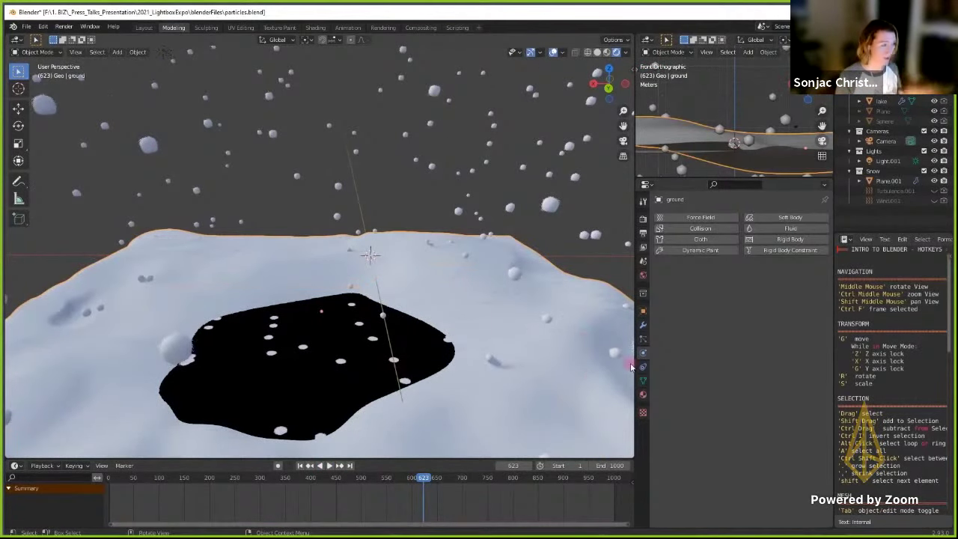
- Add Dynamic Paint to the ground as a canvas
left_click(701, 250)
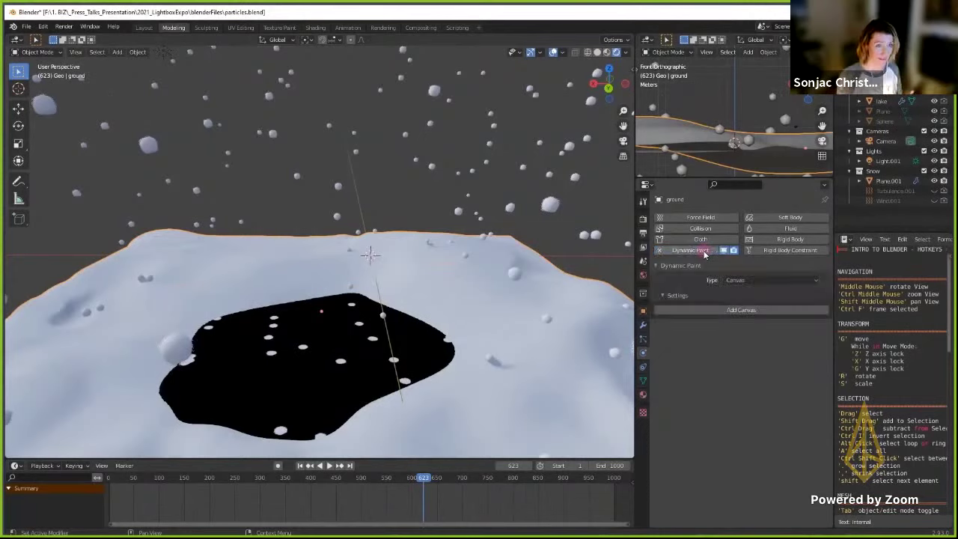
left_click(748, 310)
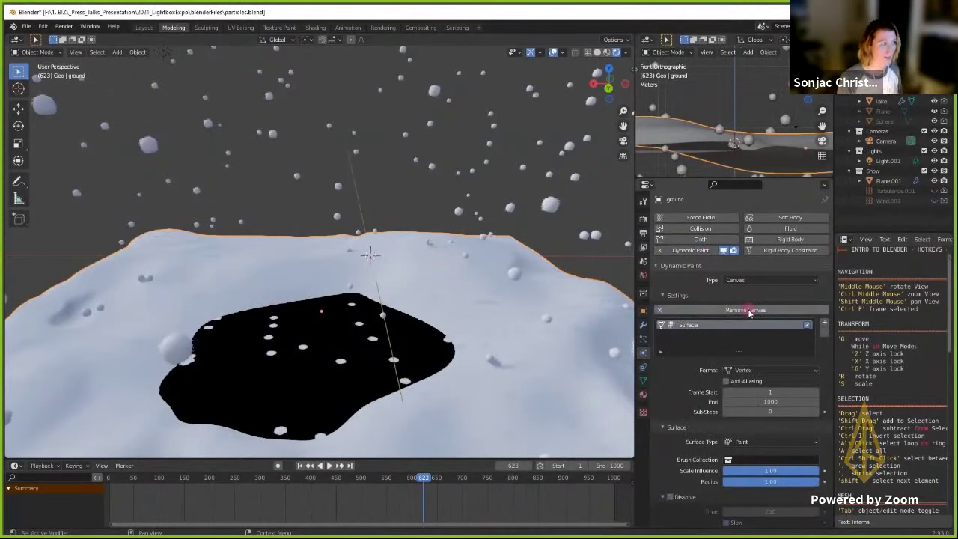
scroll(690, 374, "down", 5)
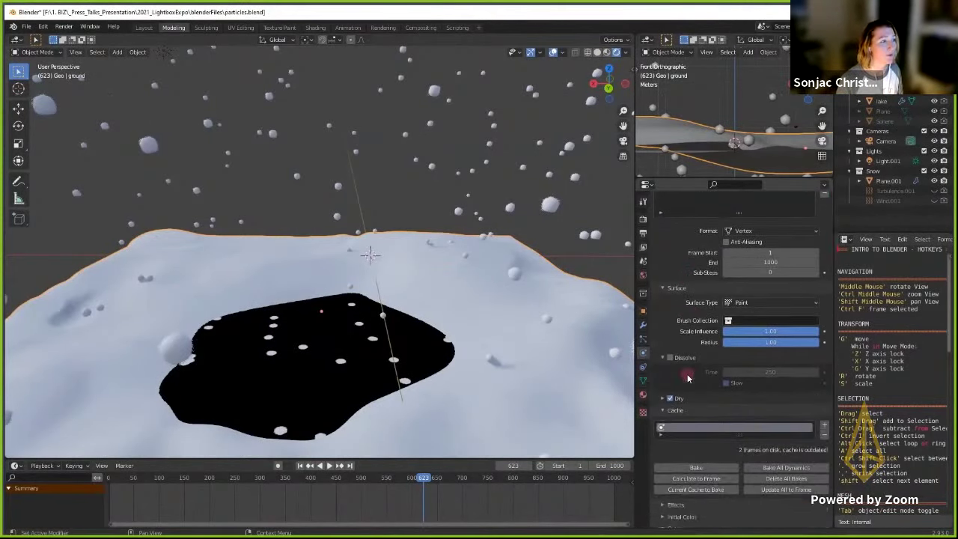
scroll(689, 378, "down", 1)
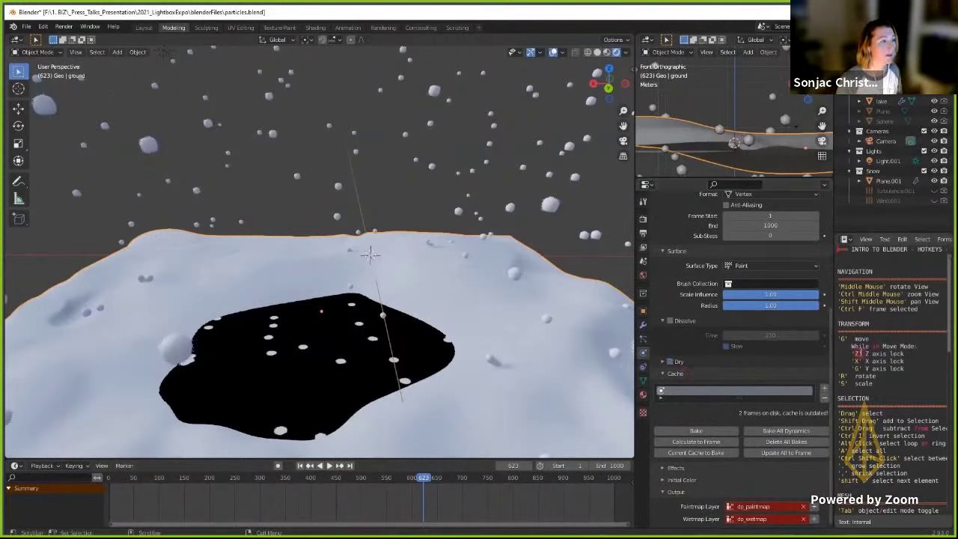
- Set the canvas surface to Displace, use the Snow brush collection, and enable Incremental
left_click(776, 266)
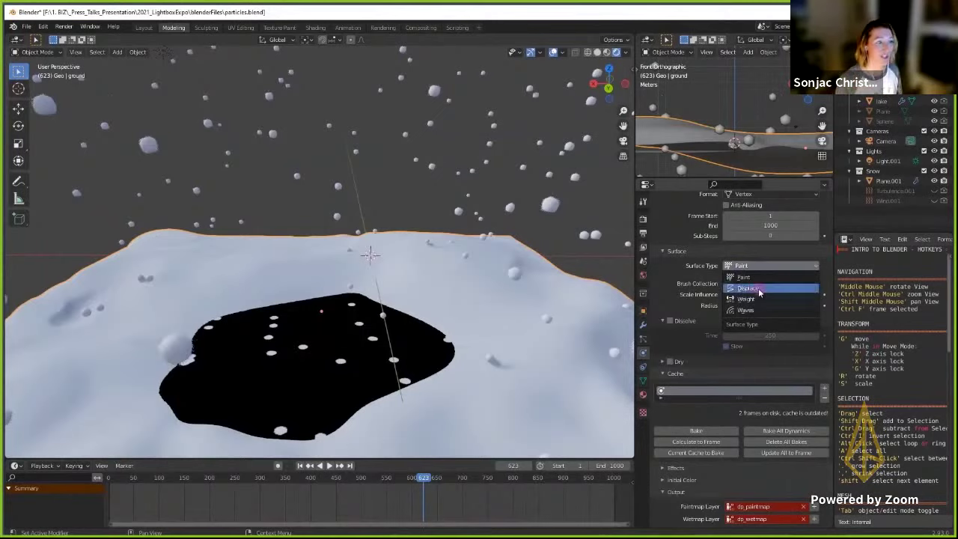
left_click(760, 289)
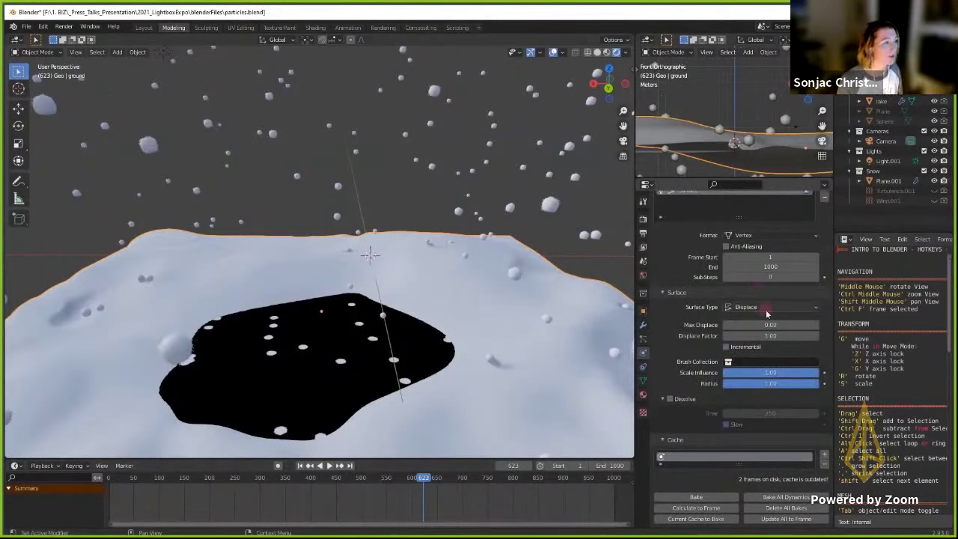
left_click(745, 365)
left_click(748, 417)
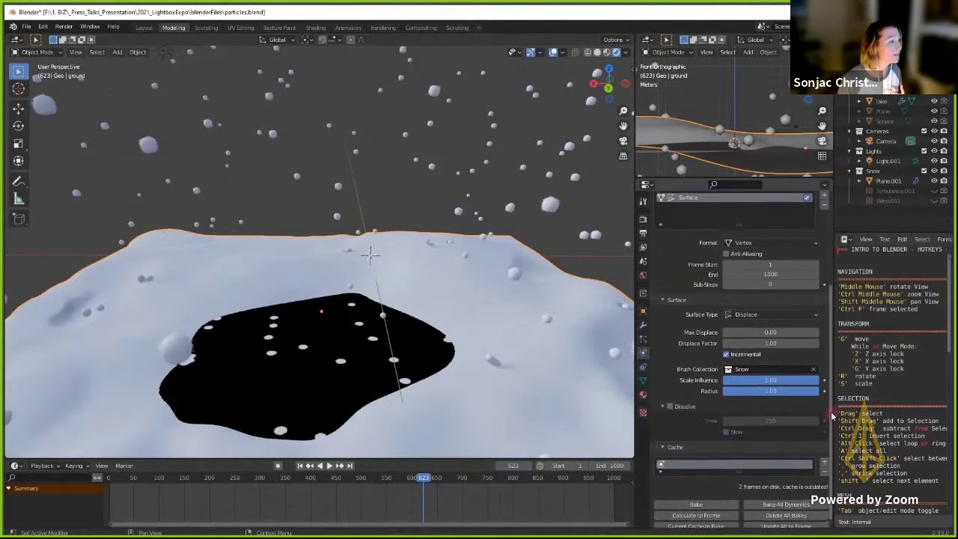
left_click_drag(832, 419, 836, 398)
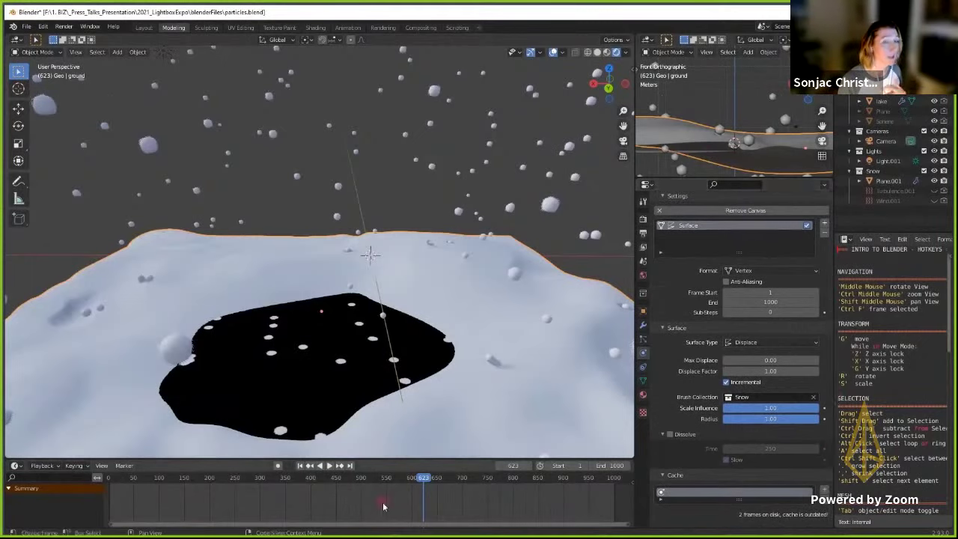
- Preview the snowfall on the ground, then set the Displace Factor to -0.2
left_click(329, 465)
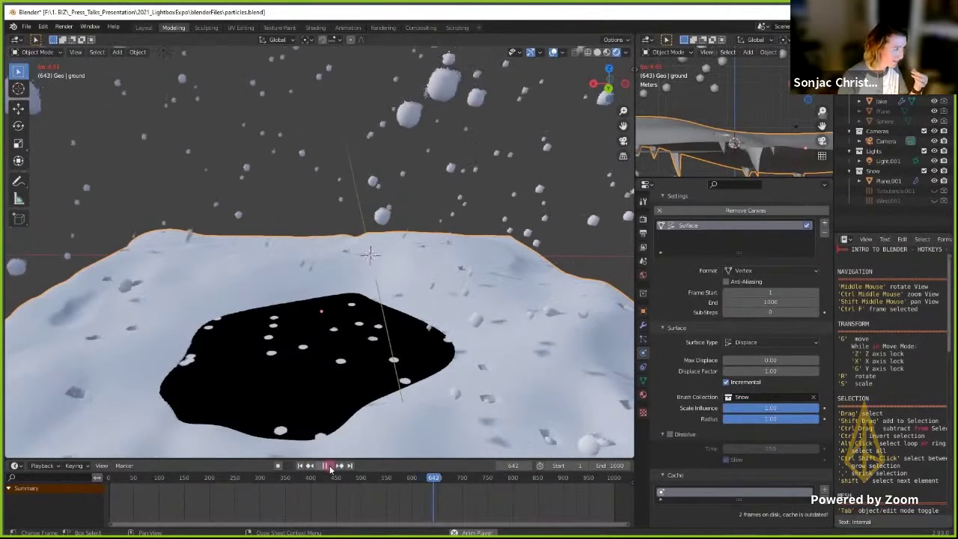
left_click(328, 466)
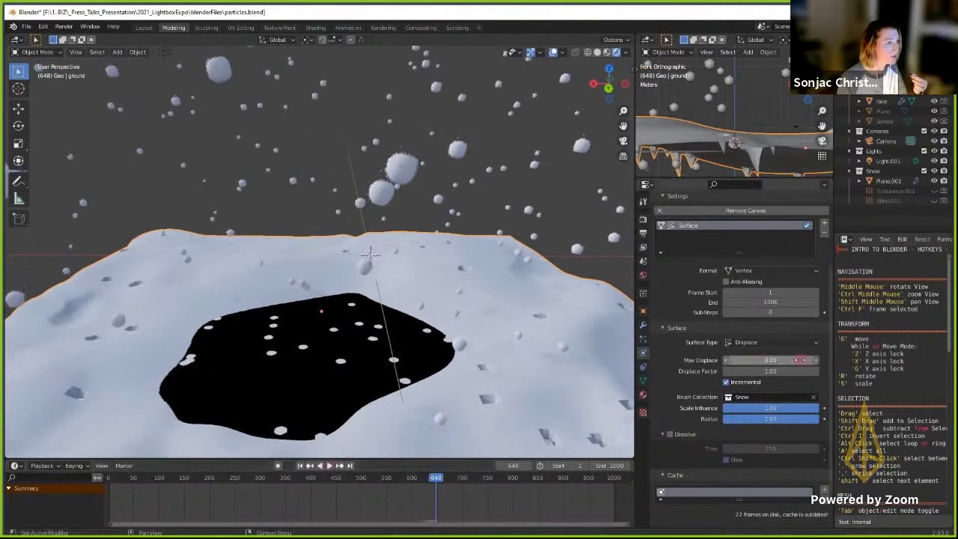
left_click(786, 372)
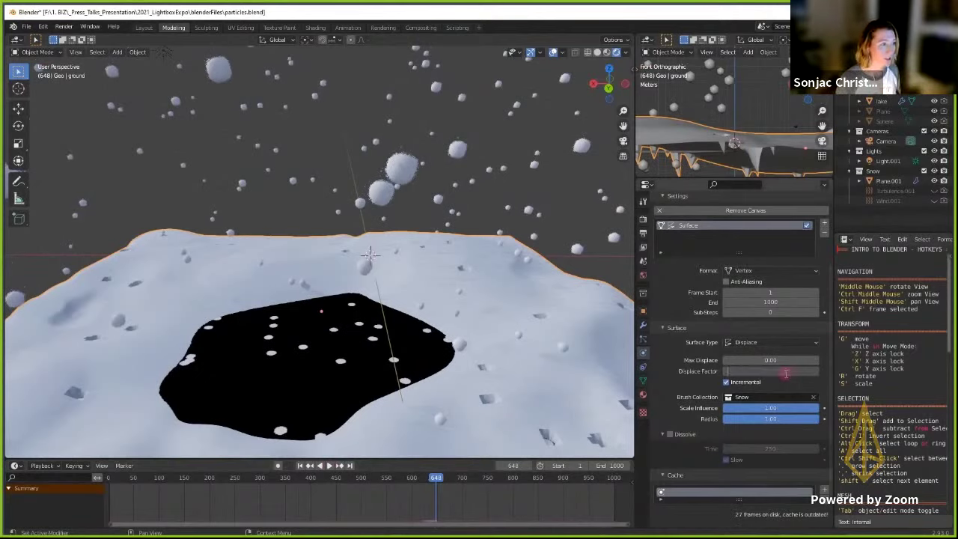
type("0.2")
key("Return")
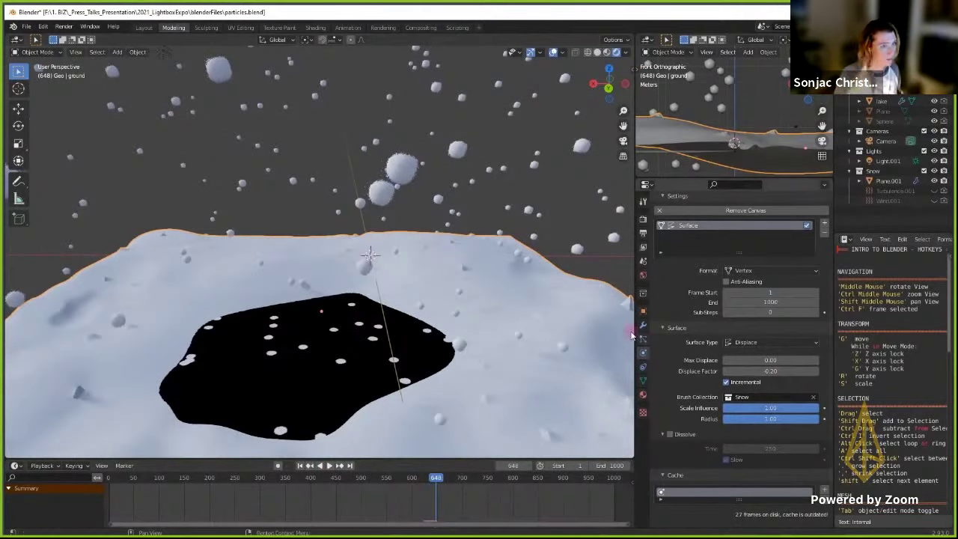
- Set Max Displace to 0.00 and replay the animation to check the snow dents
double_click(780, 360)
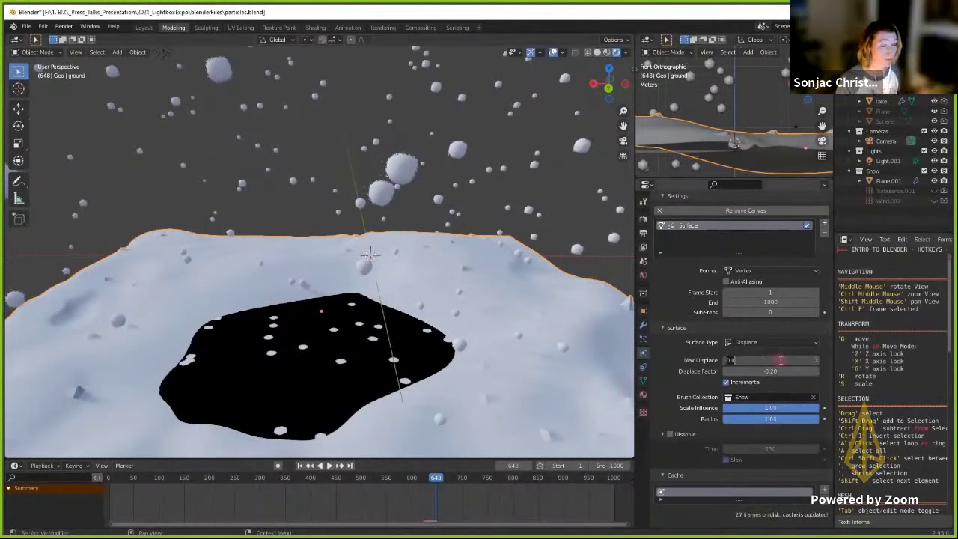
key("Return")
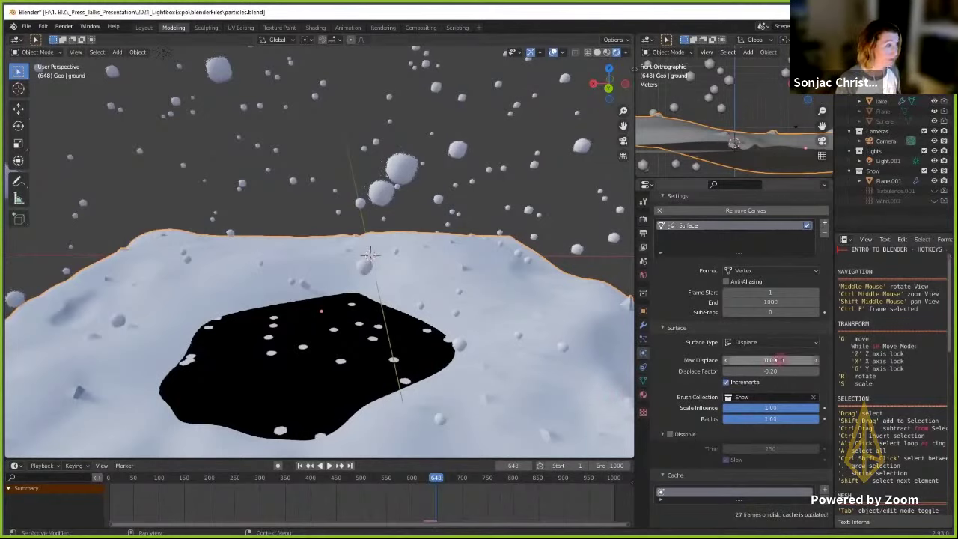
left_click(328, 466)
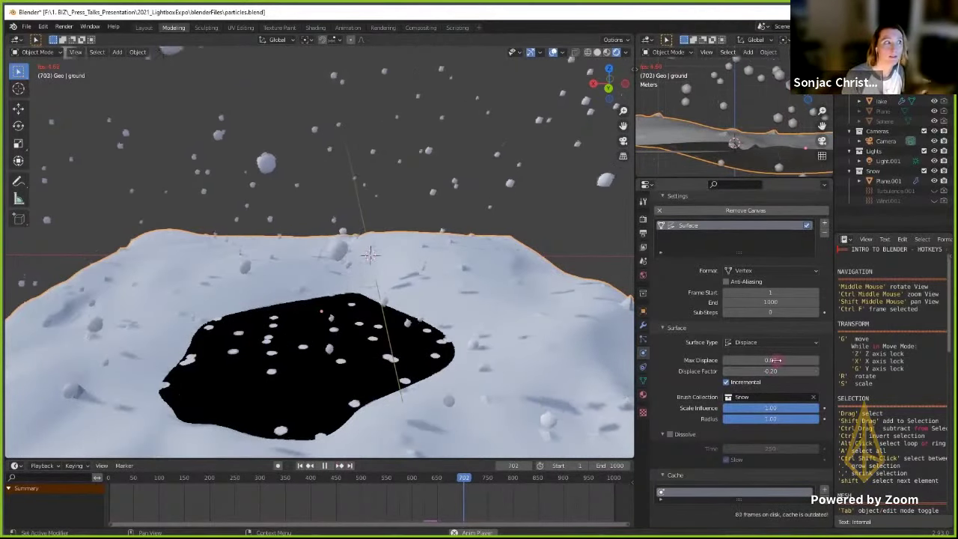
left_click_drag(776, 360, 669, 359)
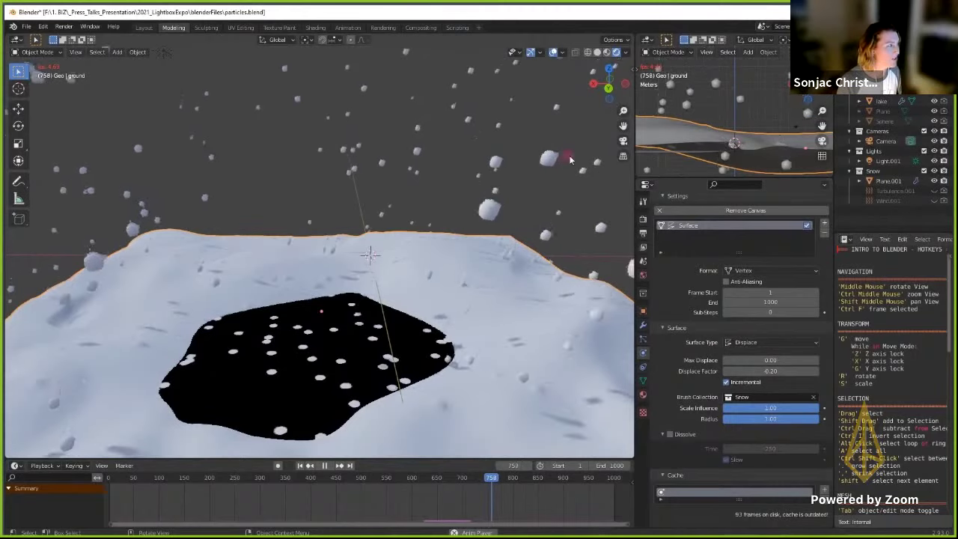
- Switch the viewport to Solid shading and play the reference video of real snow
left_click(597, 52)
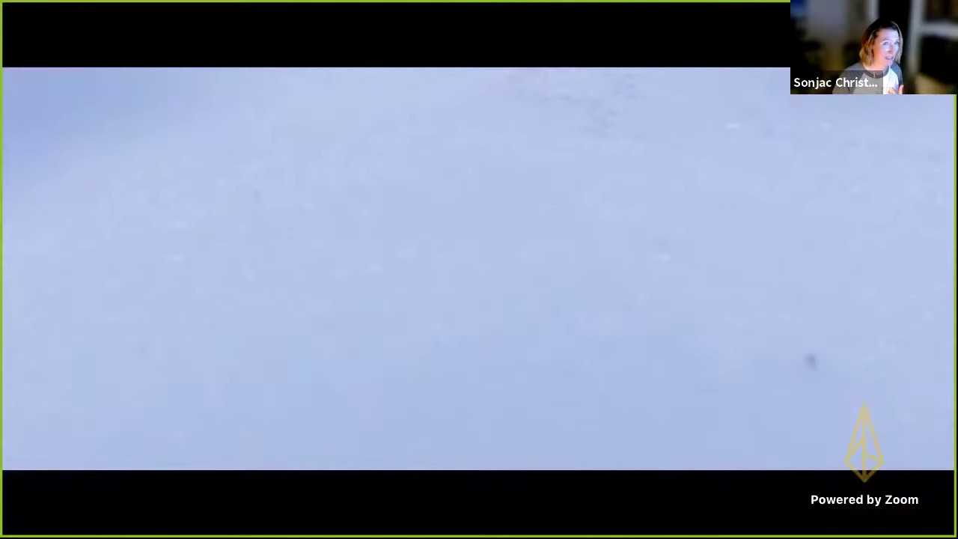
mouse_move(140, 507)
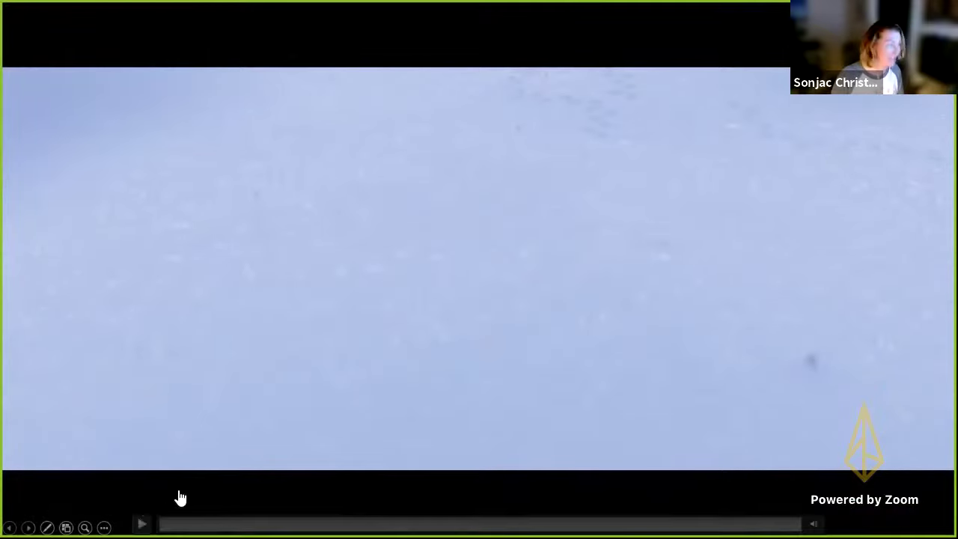
left_click(141, 524)
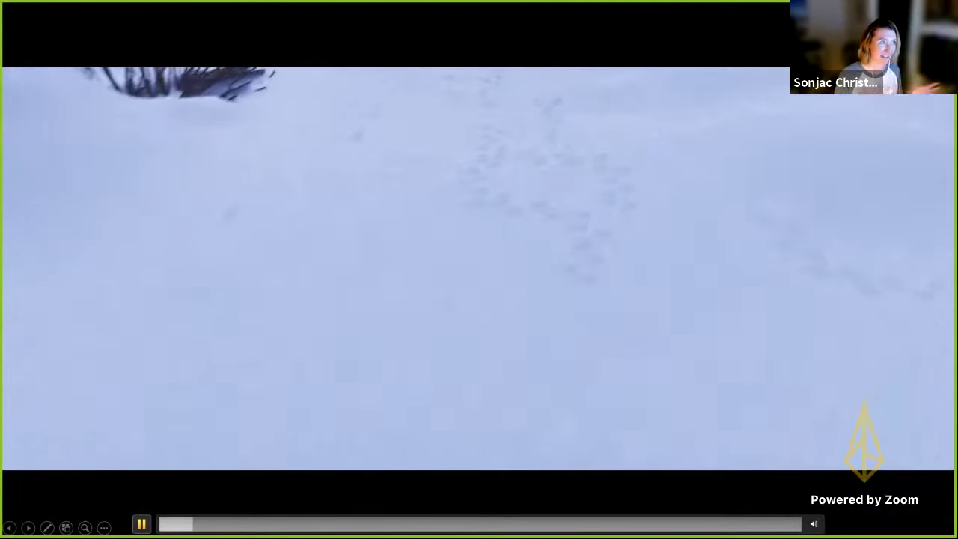